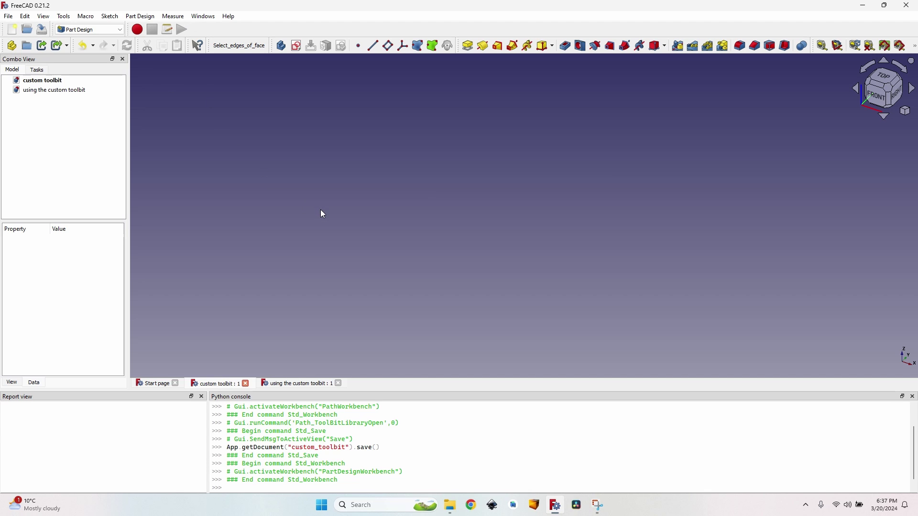
# Step: Create a new body in the custom toolbit document and start a sketch on its YZ plane
pyautogui.click(298, 384)
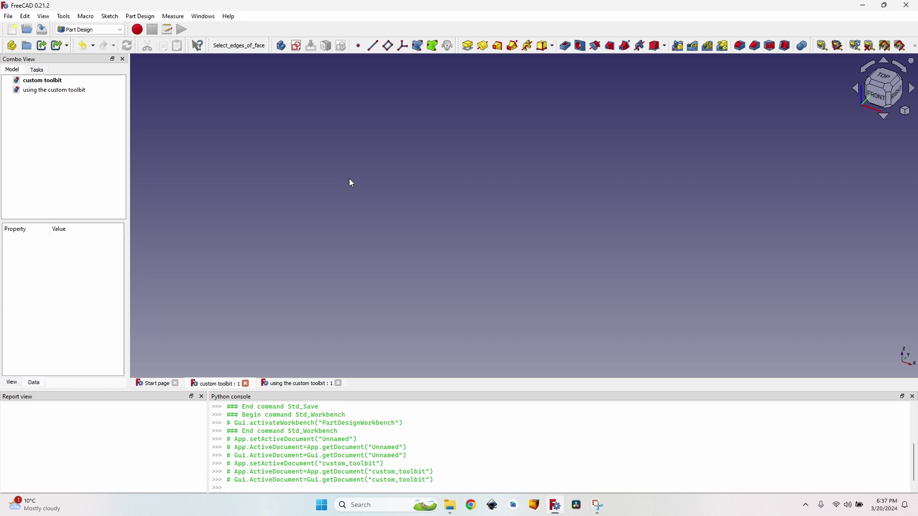
pyautogui.click(282, 46)
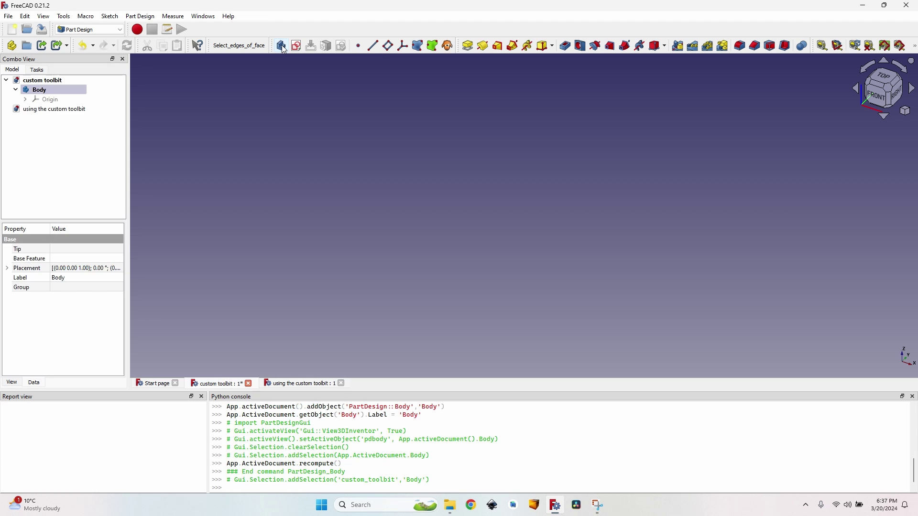
pyautogui.click(296, 46)
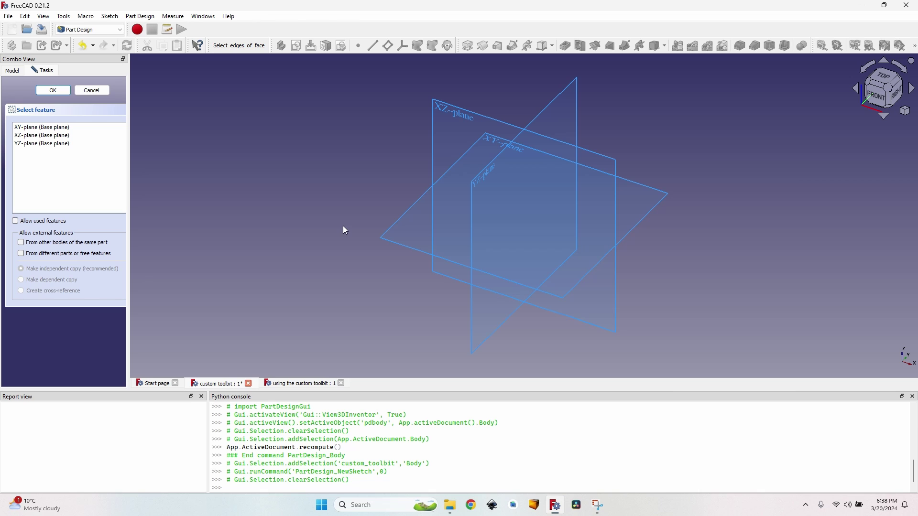
pyautogui.moveTo(343, 229); pyautogui.dragTo(438, 116, button='middle')
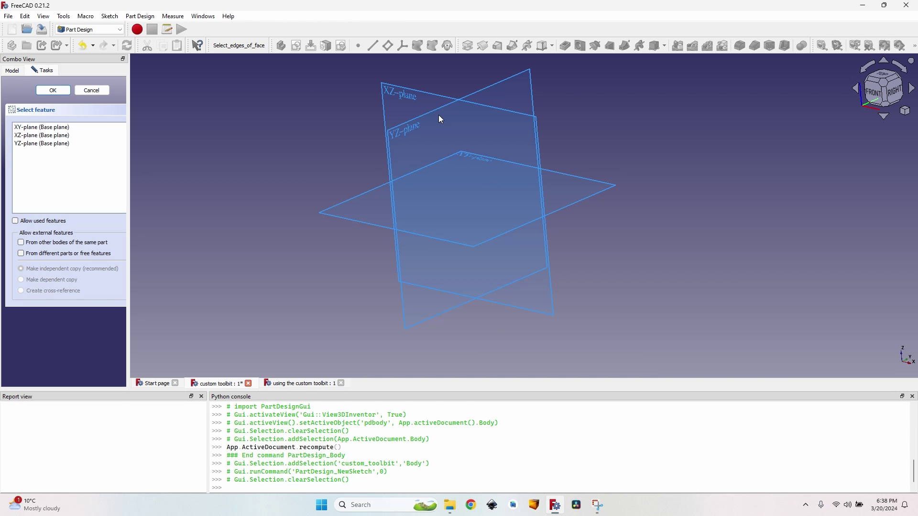
pyautogui.click(405, 126)
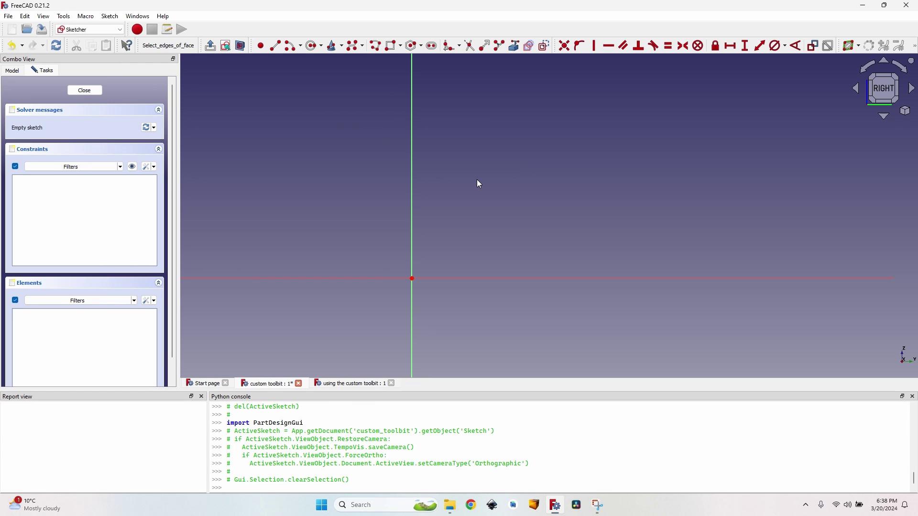
# Step: Sketch the stepped outer profile from the vertical axis at about 58 mm height: roughly 9 mm across, 39 mm down, 14 mm outward, 15 mm down
pyautogui.press('g')
pyautogui.press('l')
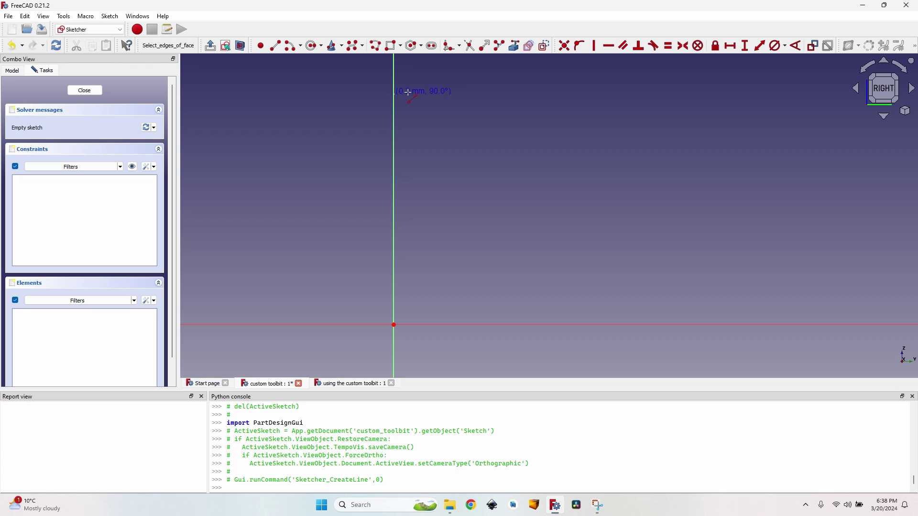
pyautogui.click(394, 95)
pyautogui.click(429, 94)
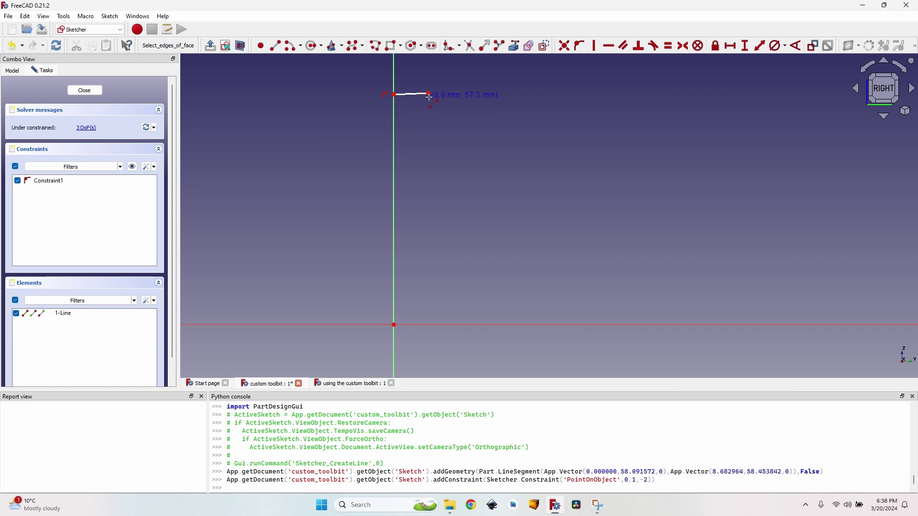
pyautogui.click(428, 94)
pyautogui.click(434, 248)
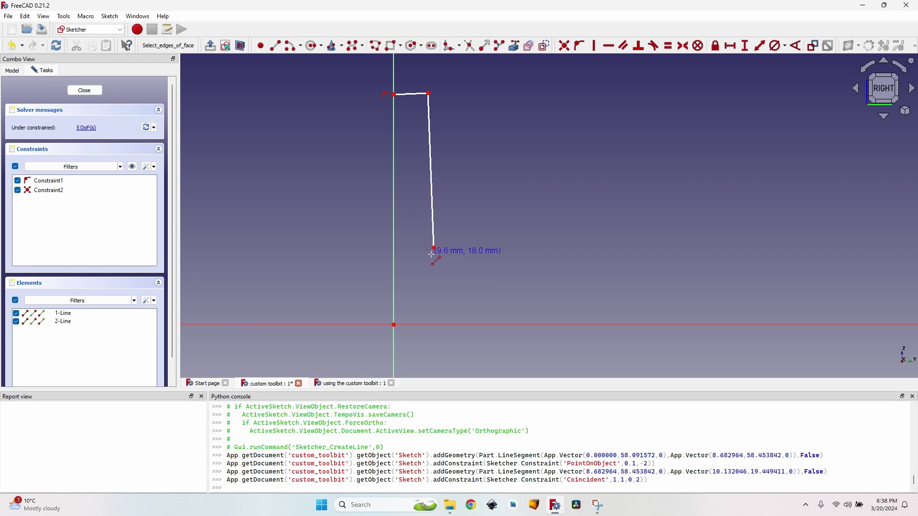
pyautogui.click(490, 248)
pyautogui.click(491, 306)
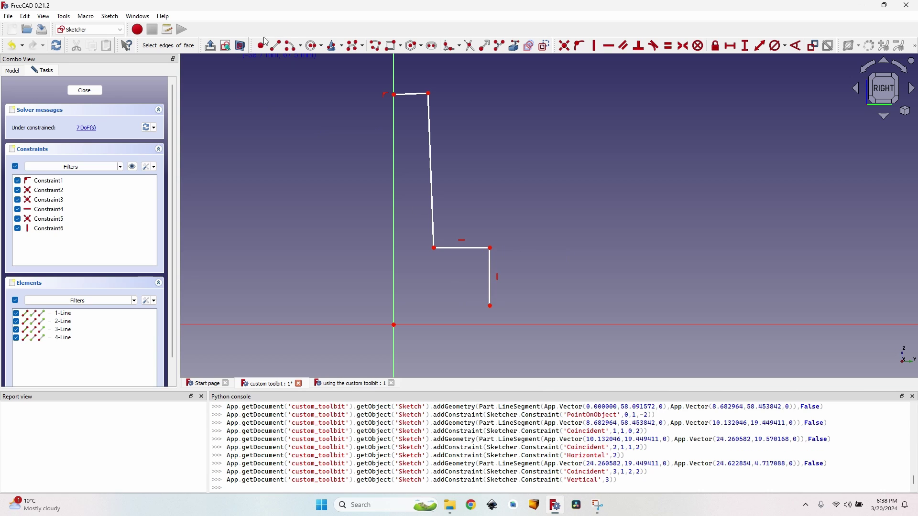
# Step: Add an arc of about 7.7 mm radius from the profile's lower end to the horizontal axis, and a bottom line to the origin
pyautogui.click(293, 46)
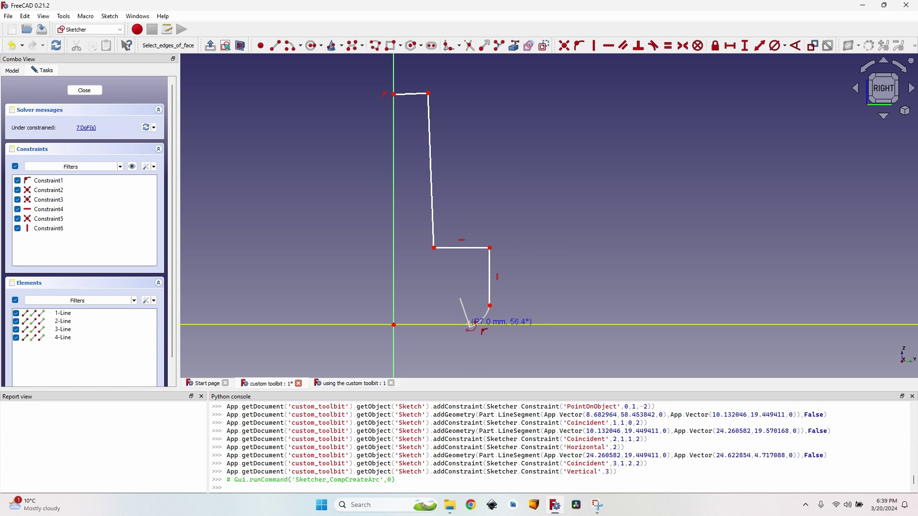
pyautogui.click(475, 325)
pyautogui.press('g')
pyautogui.press('l')
pyautogui.click(474, 325)
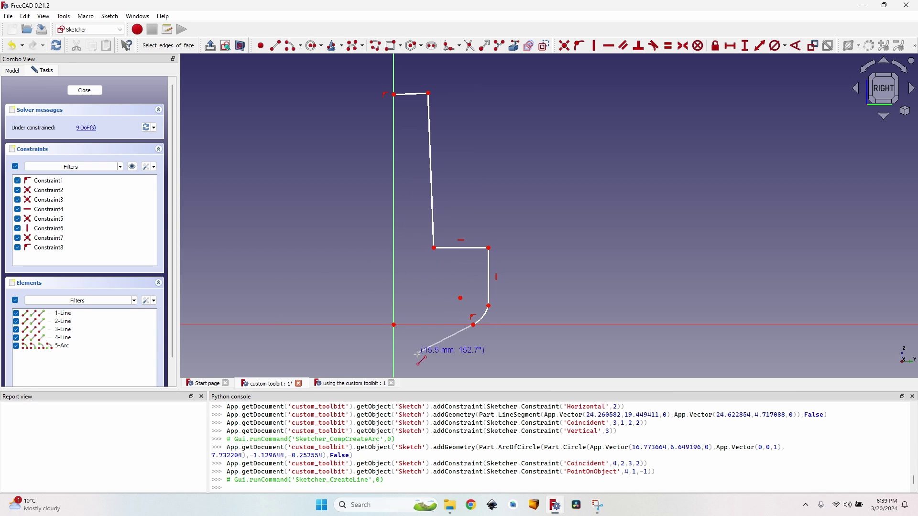
pyautogui.click(393, 326)
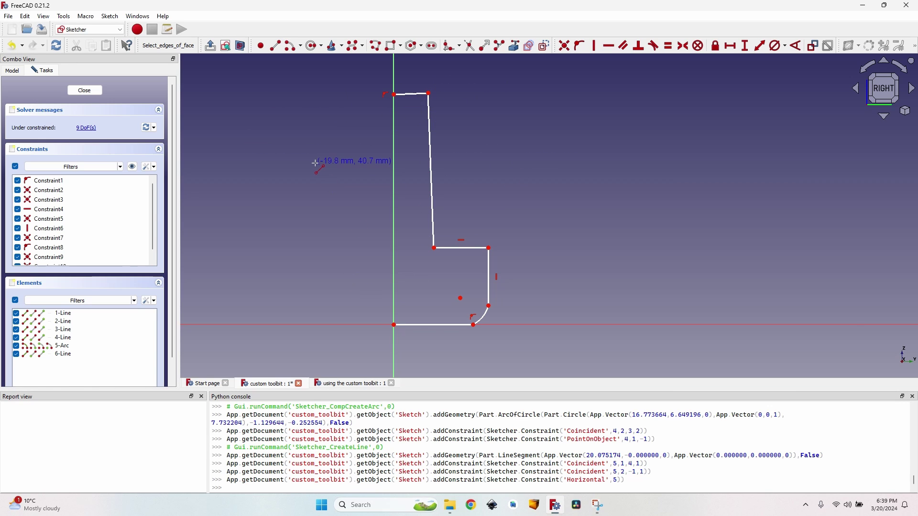
# Step: Close the profile with a line along the vertical axis from its upper start point to the origin, and finish the sketch
pyautogui.click(275, 46)
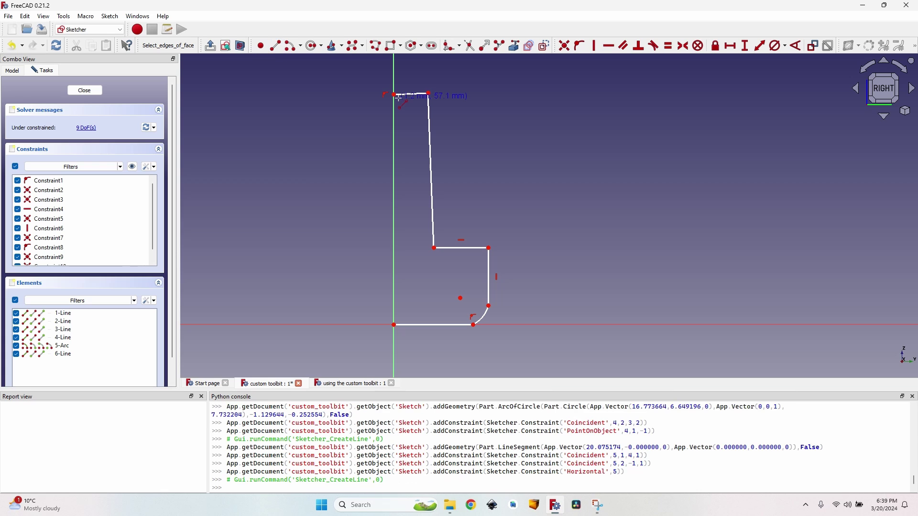
pyautogui.click(393, 94)
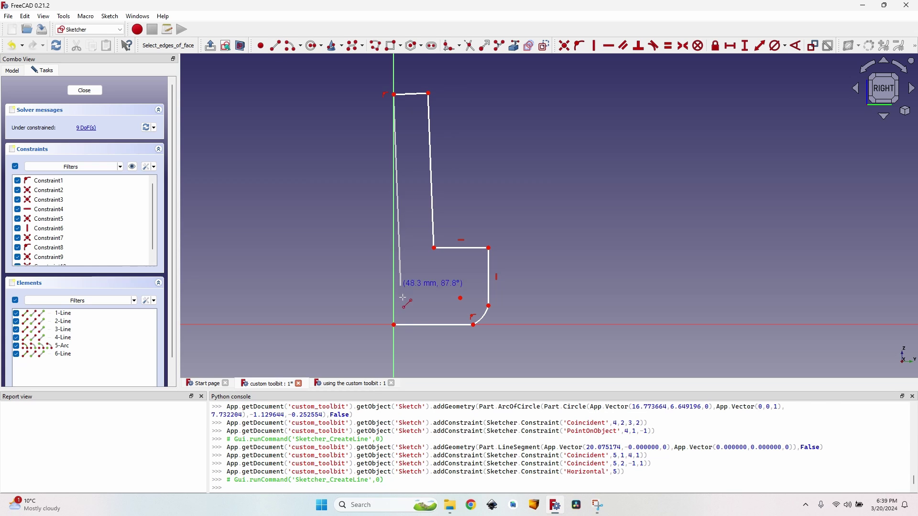
pyautogui.click(394, 326)
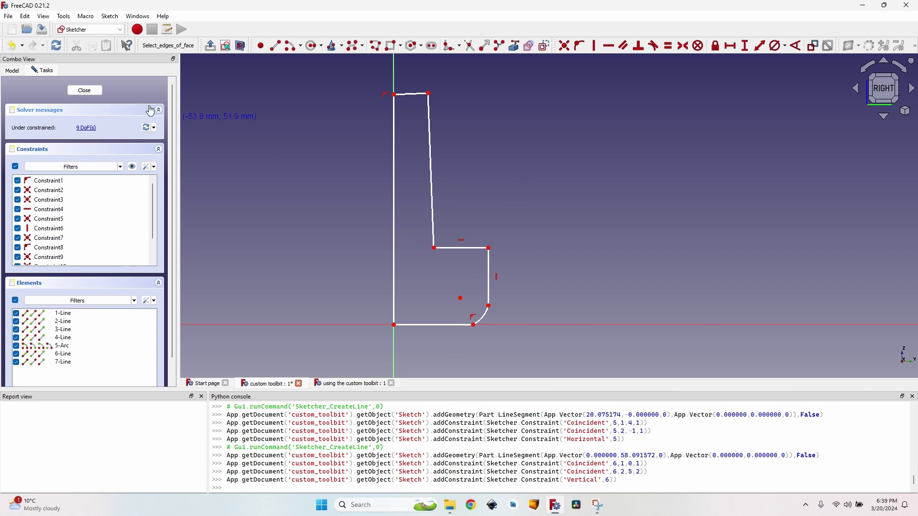
pyautogui.click(94, 91)
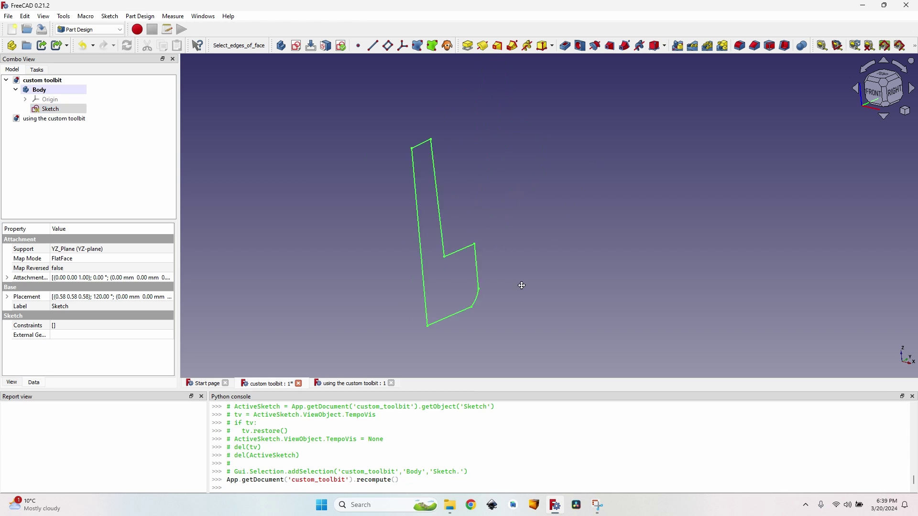
# Step: Revolve the sketch 360° around the vertical sketch axis to form the solid tool shape
pyautogui.click(71, 110)
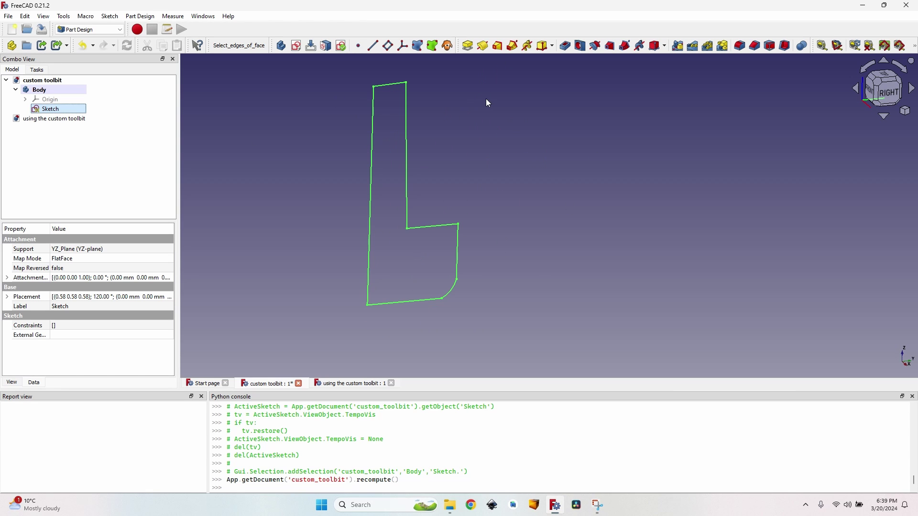
pyautogui.click(484, 47)
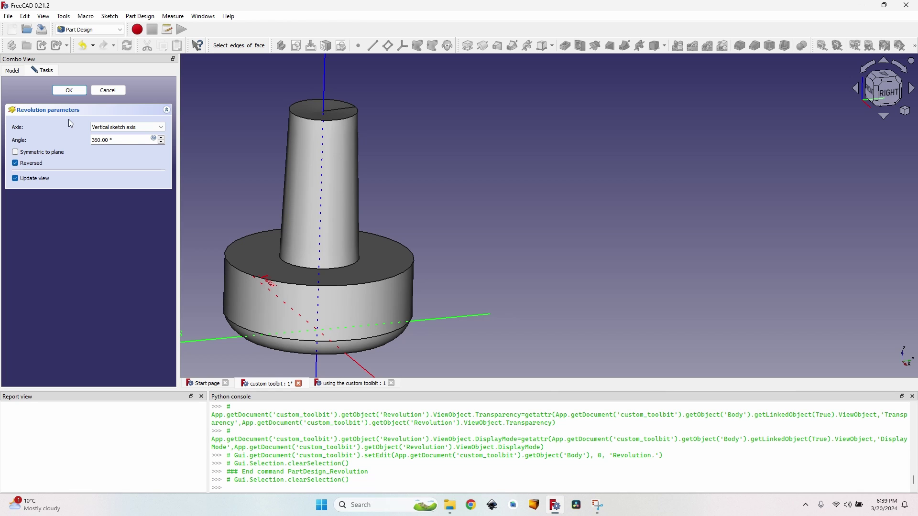
pyautogui.click(71, 90)
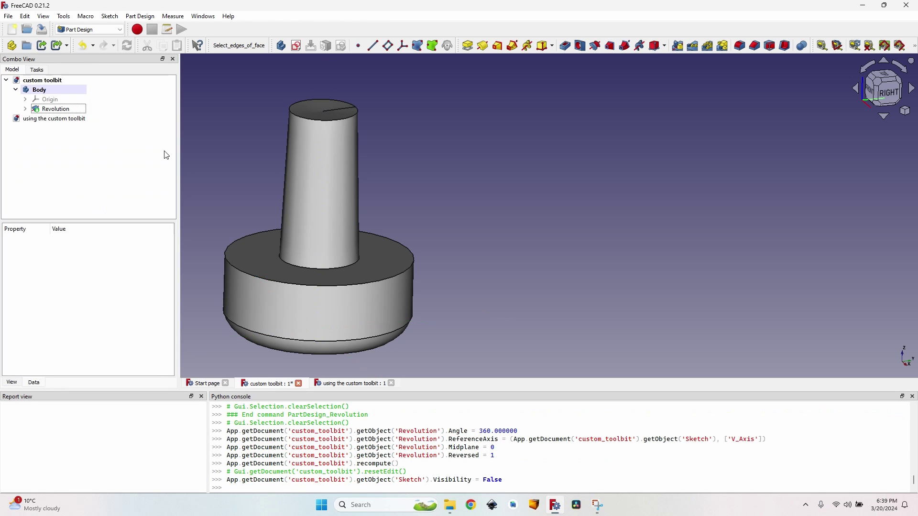
pyautogui.scroll(-2, 344, 184)
pyautogui.moveTo(344, 184); pyautogui.dragTo(436, 202, button='middle')
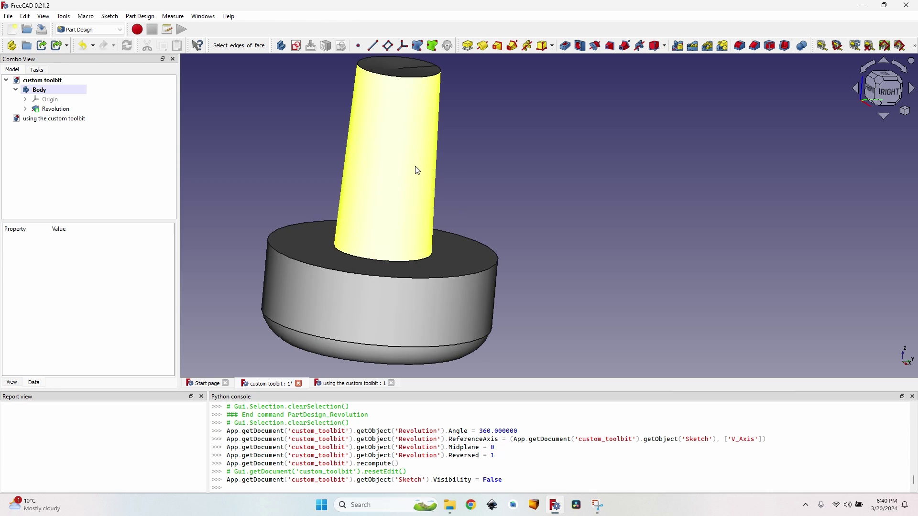
pyautogui.moveTo(329, 212); pyautogui.dragTo(349, 220, button='middle')
# Step: Reopen the revolution's sketch and constrain the slanted shank edge vertical and the shank's top edge horizontal
pyautogui.click(25, 109)
pyautogui.doubleClick(57, 120)
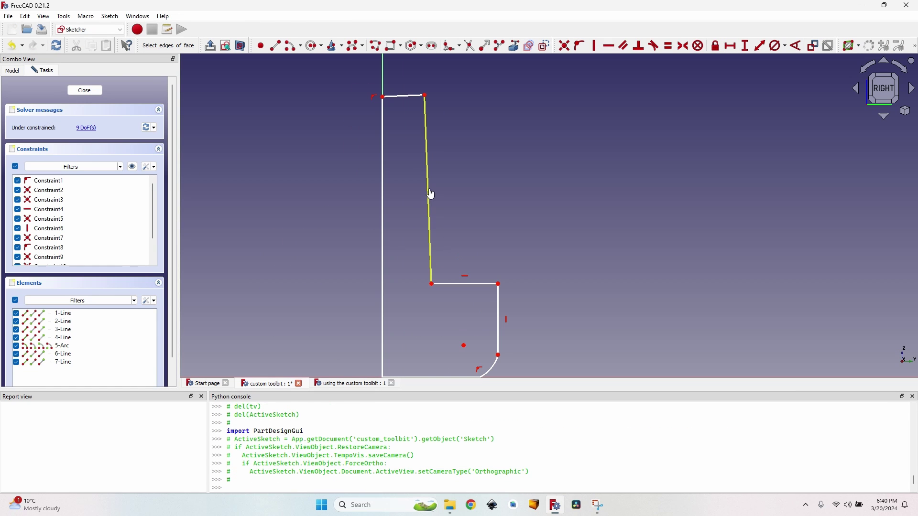
pyautogui.click(429, 189)
pyautogui.press('v')
pyautogui.click(402, 96)
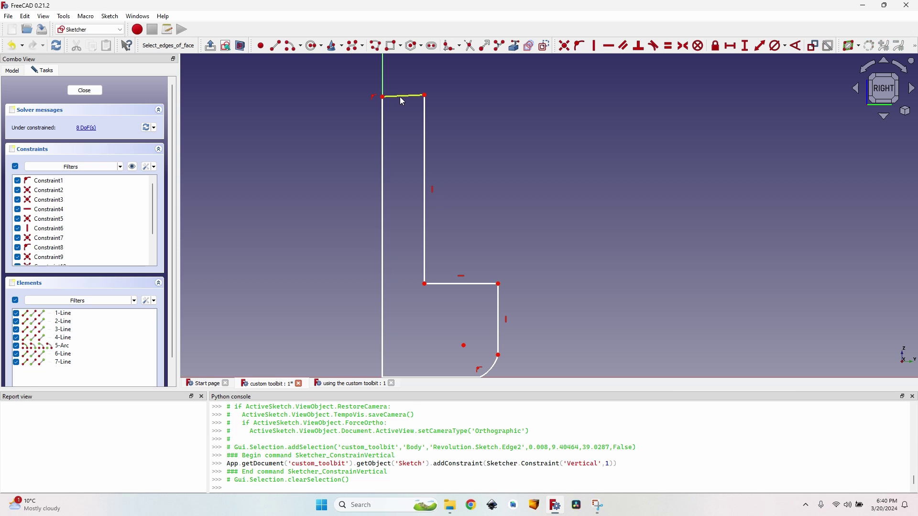
pyautogui.press('h')
# Step: Reshape the cutter's lower corner arc, moving its centre to about 13.8 mm from the vertical axis and 4.7 mm high, and finish the sketch
pyautogui.scroll(-3, 478, 158)
pyautogui.scroll(3, 490, 206)
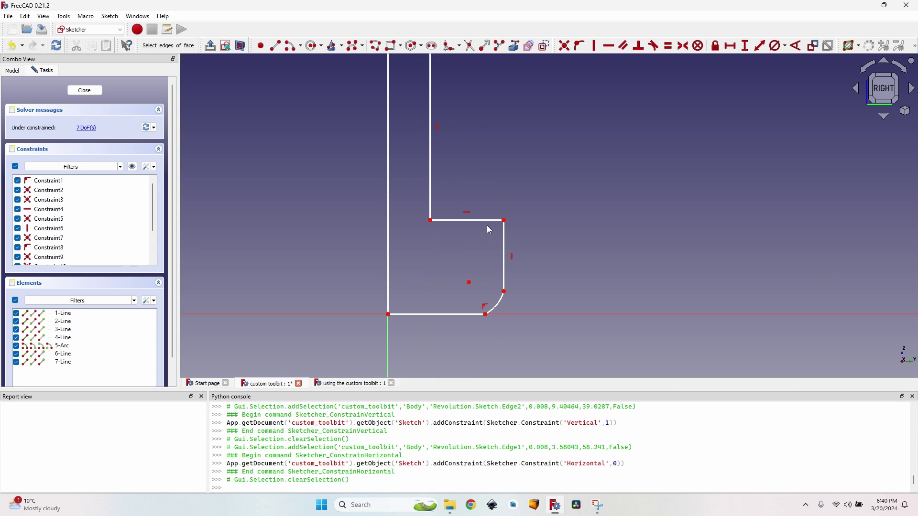
pyautogui.moveTo(492, 298); pyautogui.dragTo(496, 297)
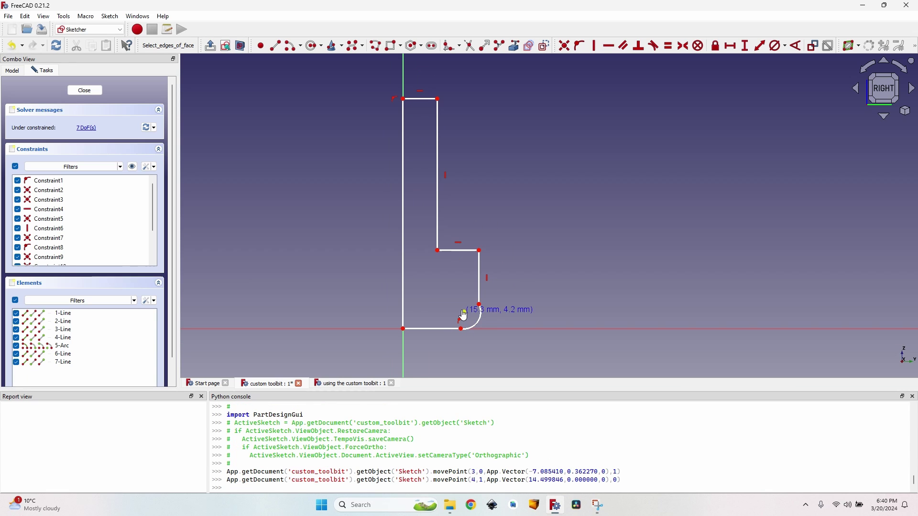
pyautogui.moveTo(463, 316); pyautogui.dragTo(459, 311)
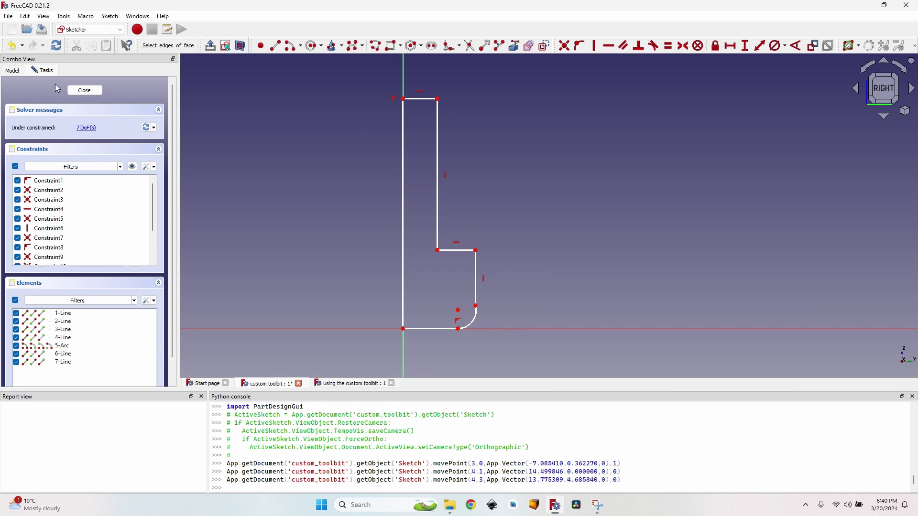
pyautogui.click(91, 91)
pyautogui.moveTo(451, 220); pyautogui.dragTo(442, 201, button='middle')
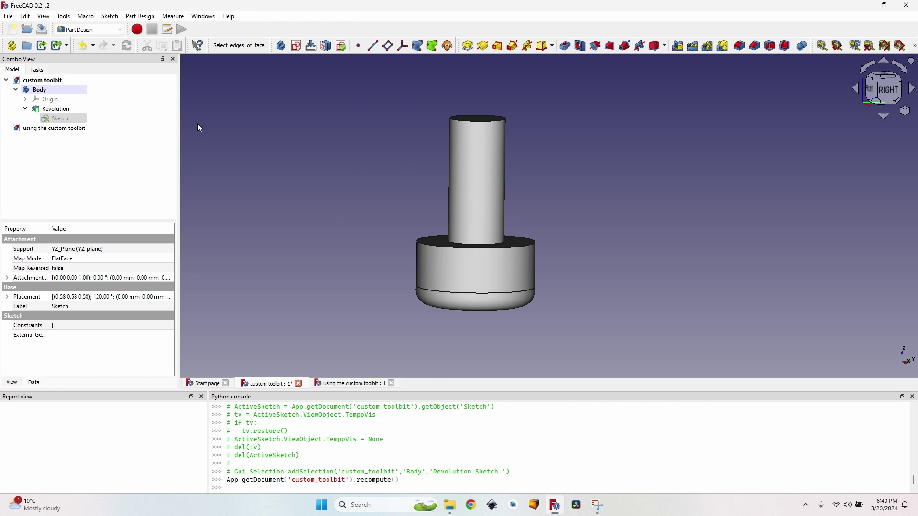
# Step: Switch to the Path workbench and add a PropertyBag to the body
pyautogui.click(70, 95)
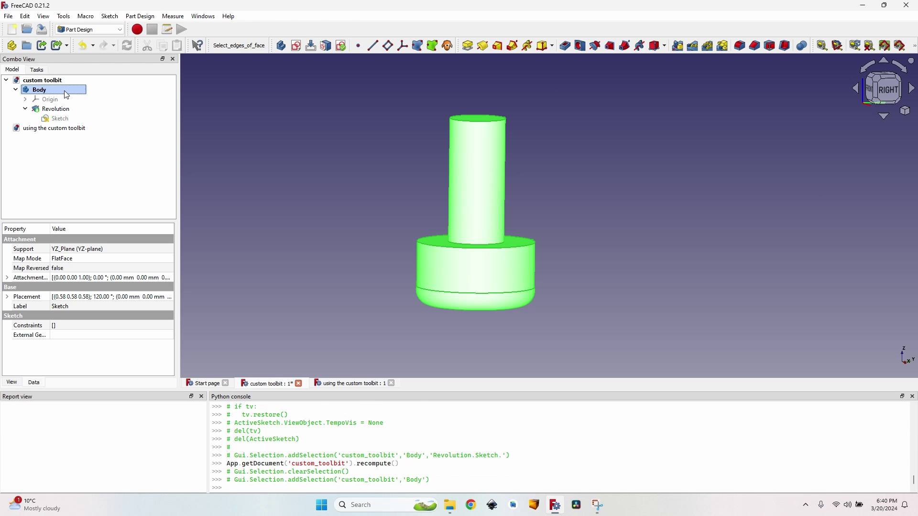
pyautogui.click(107, 29)
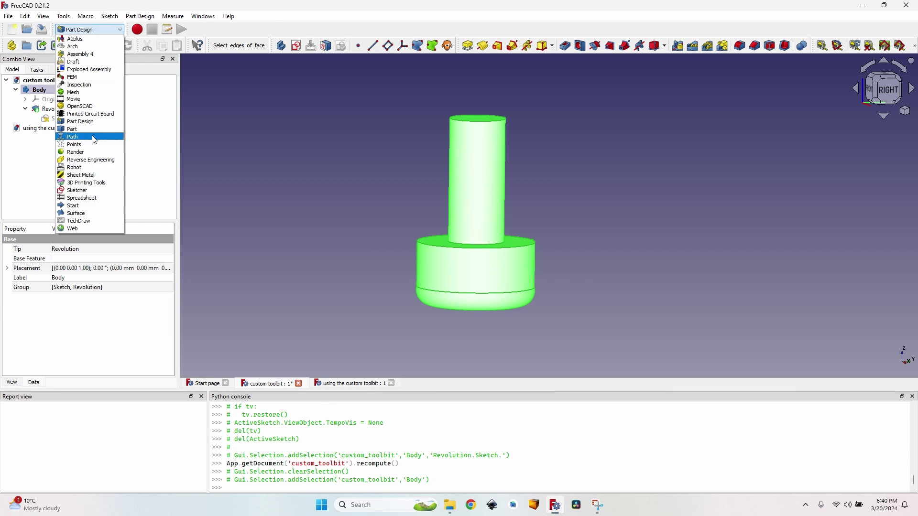
pyautogui.click(94, 138)
pyautogui.click(107, 17)
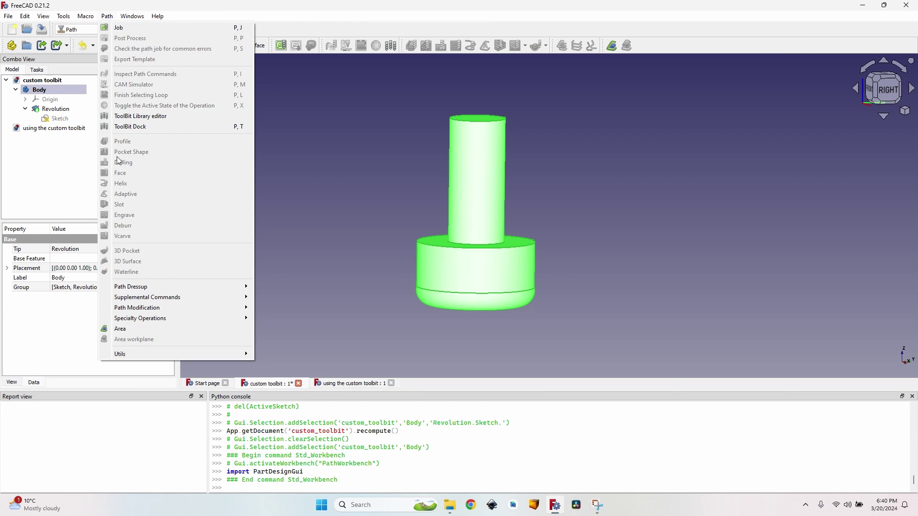
pyautogui.moveTo(208, 353)
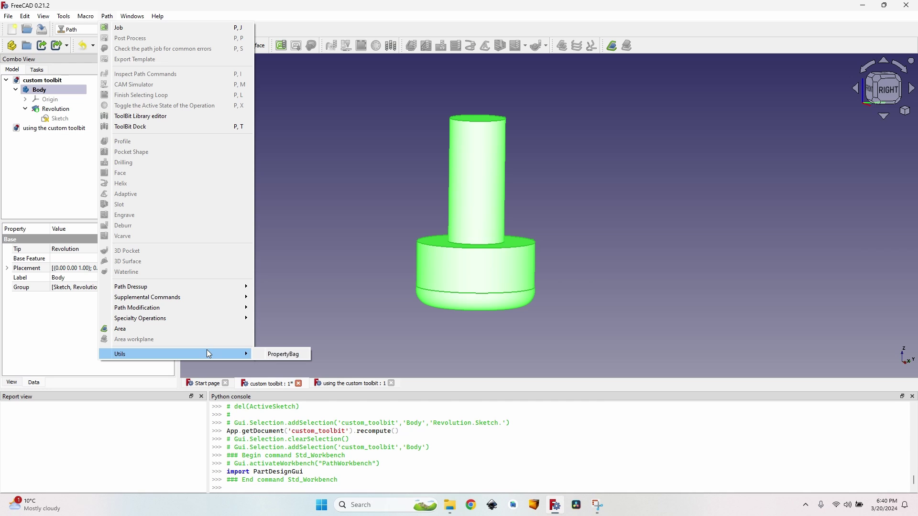
pyautogui.click(296, 359)
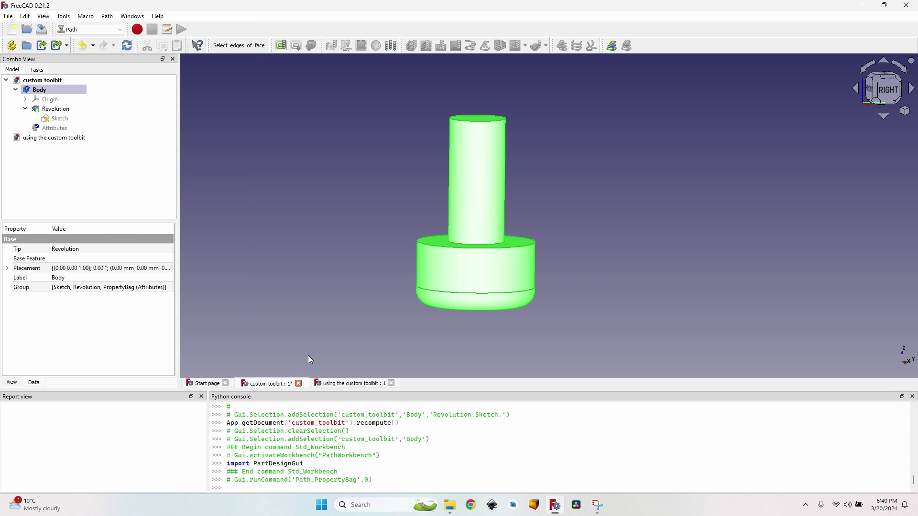
# Step: Open the Attributes property bag and add a Length property "Diameter" in group "Shape" with the tooltip "The diameter of the cutting head"
pyautogui.click(57, 129)
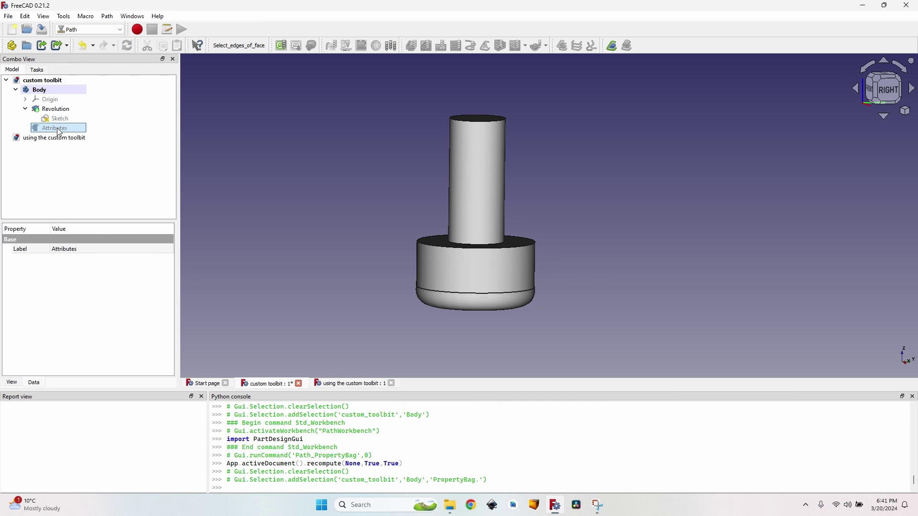
pyautogui.doubleClick(54, 129)
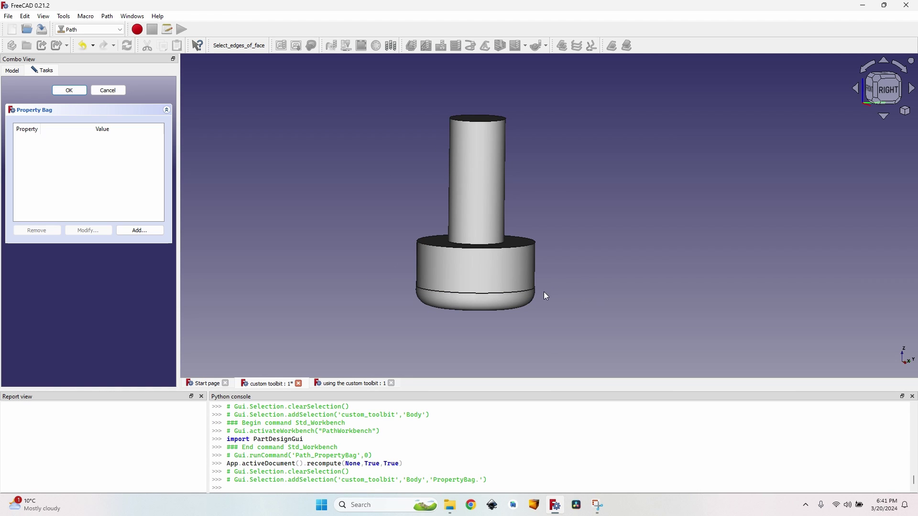
pyautogui.click(145, 233)
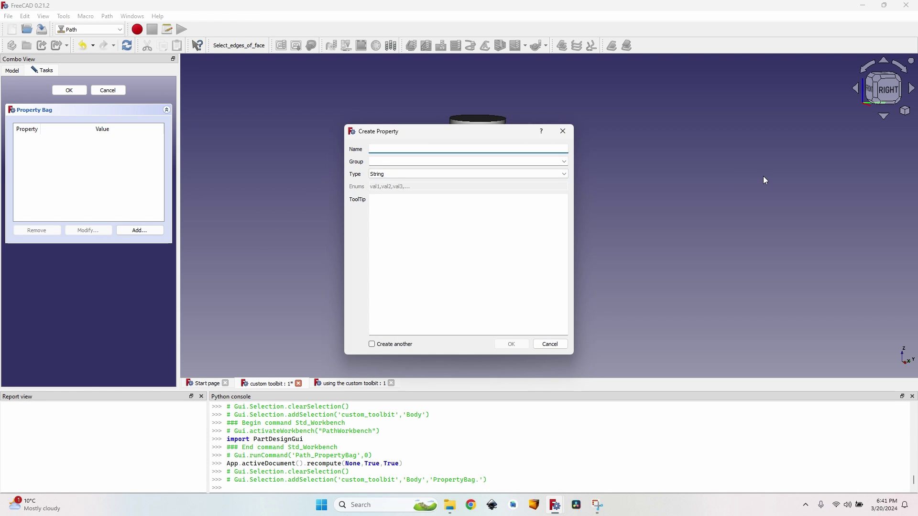
pyautogui.write('Diameter')
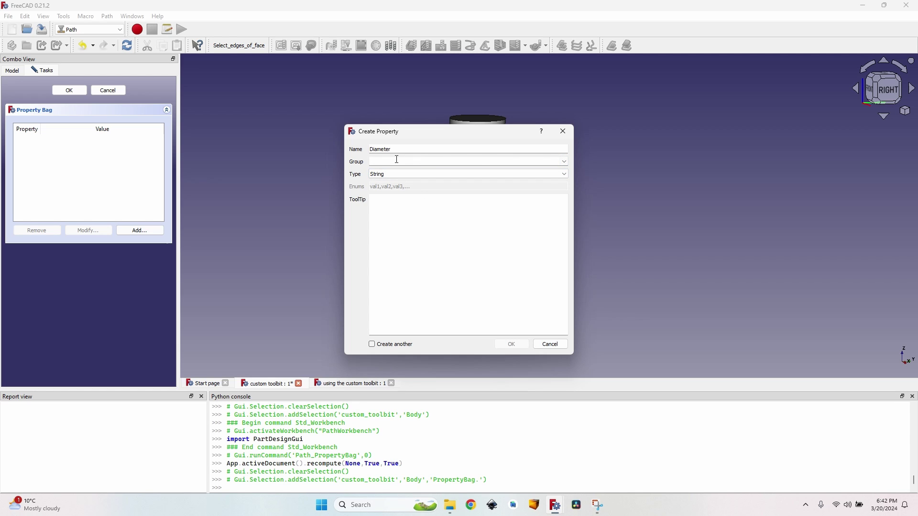
pyautogui.write('Shape')
pyautogui.click(555, 174)
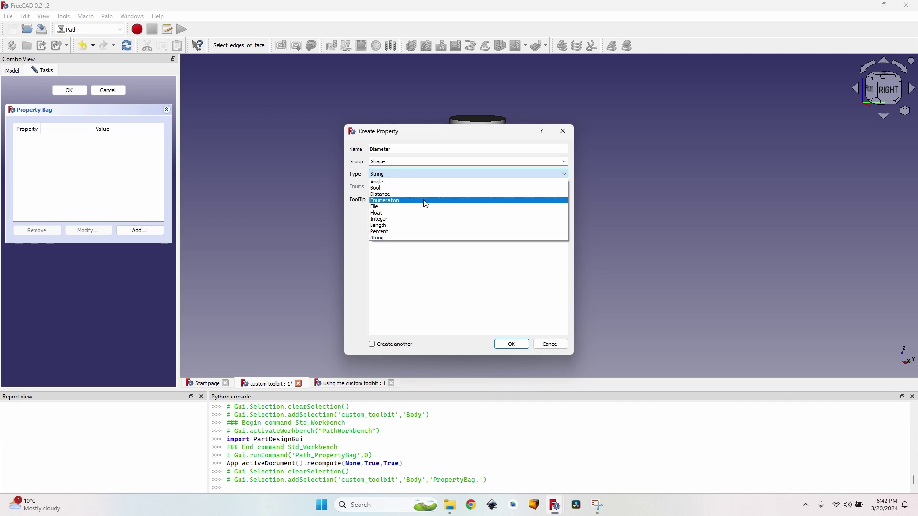
pyautogui.click(405, 226)
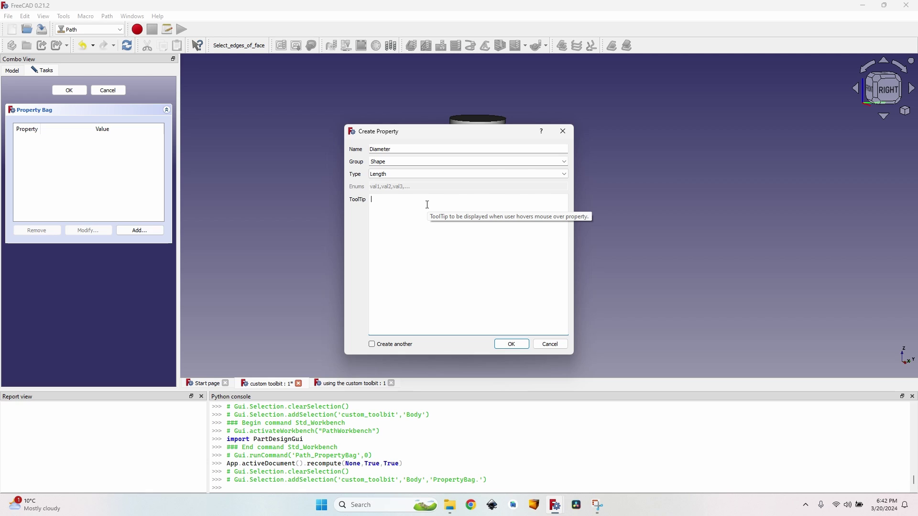
pyautogui.write('The diameter of the cutting head')
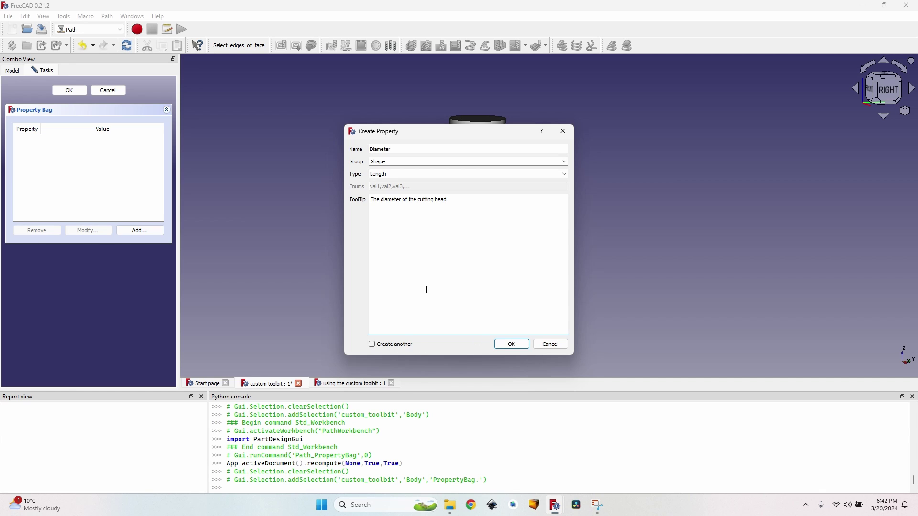
pyautogui.click(512, 344)
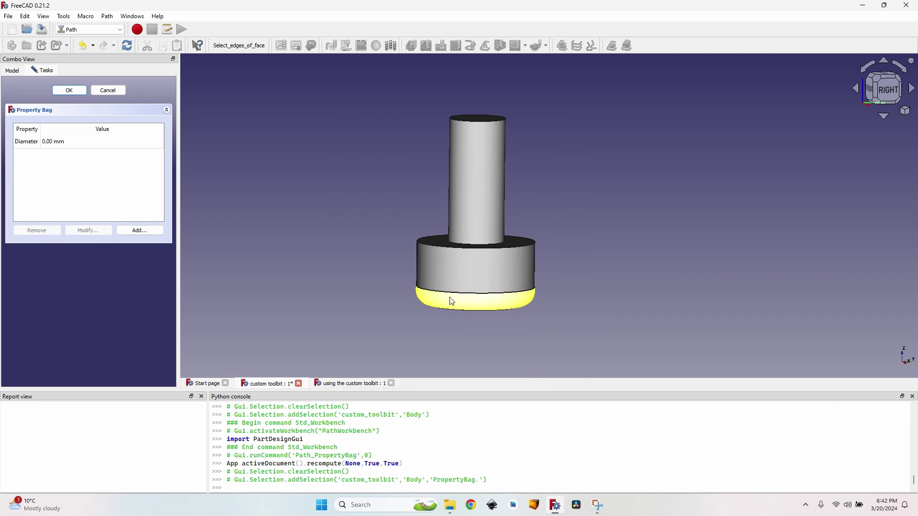
# Step: Add a Length property "ShankDiameter" in group "Shape" with the tooltip "Diameter of the shank", and continue with creating another property
pyautogui.click(148, 234)
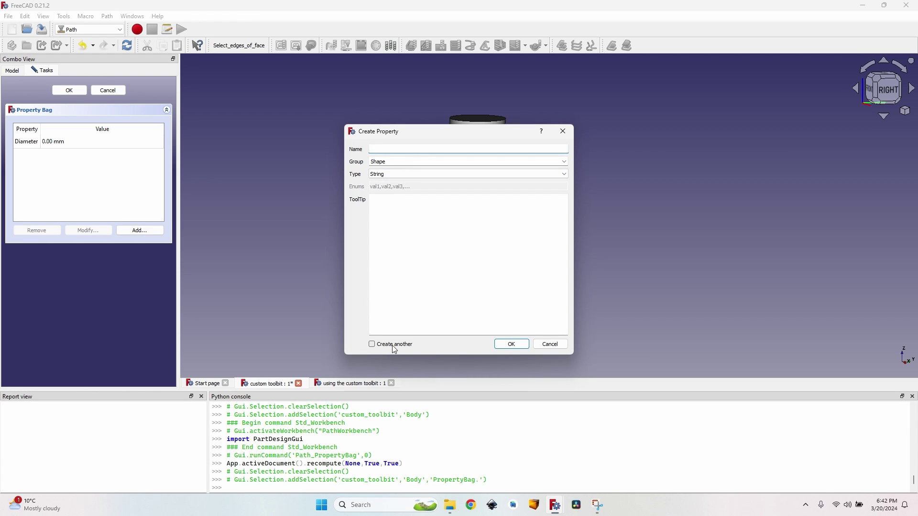
pyautogui.click(387, 149)
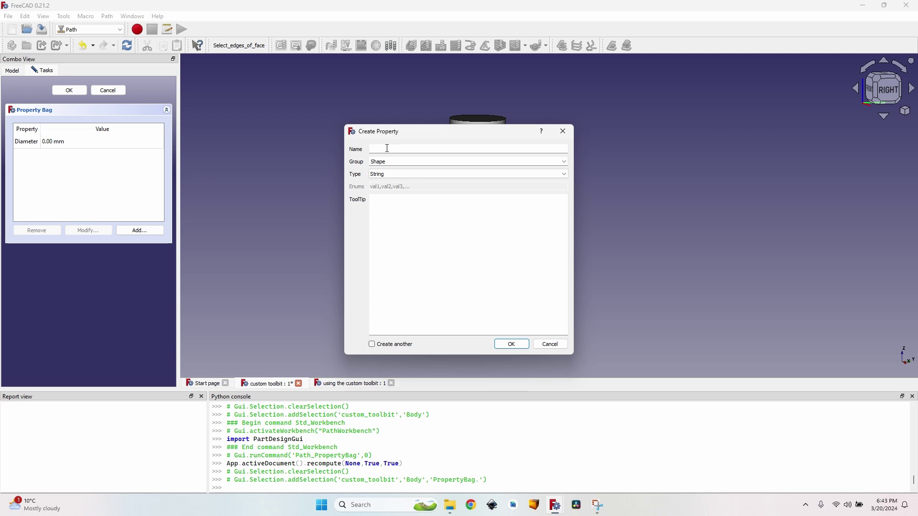
pyautogui.write('ShankDiameter')
pyautogui.press('Tab')
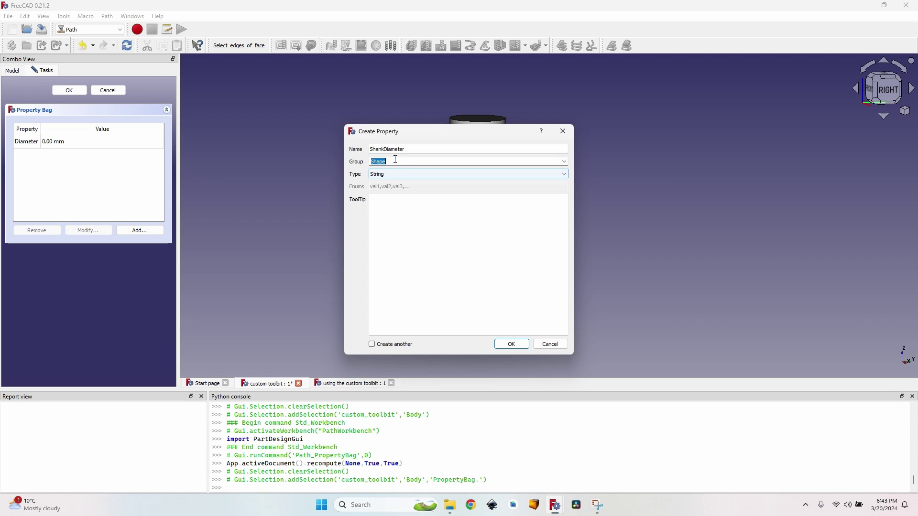
pyautogui.click(404, 175)
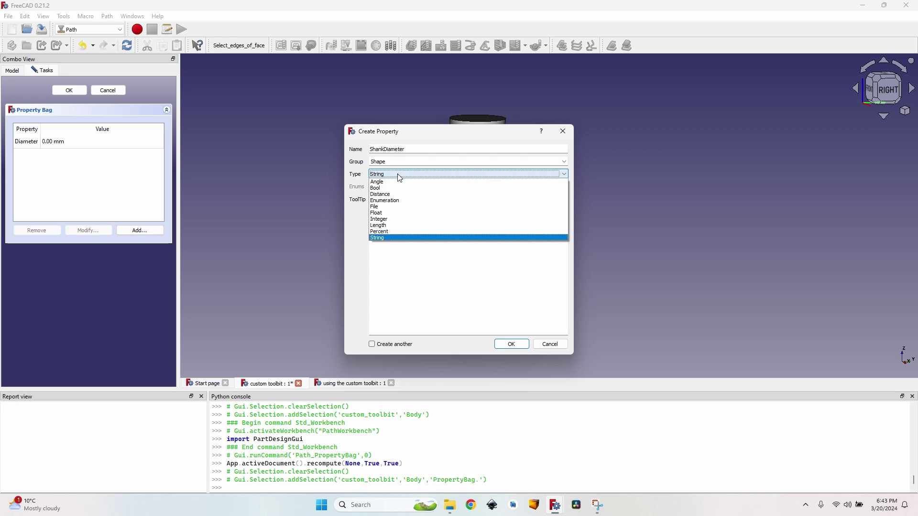
pyautogui.click(405, 226)
pyautogui.click(383, 211)
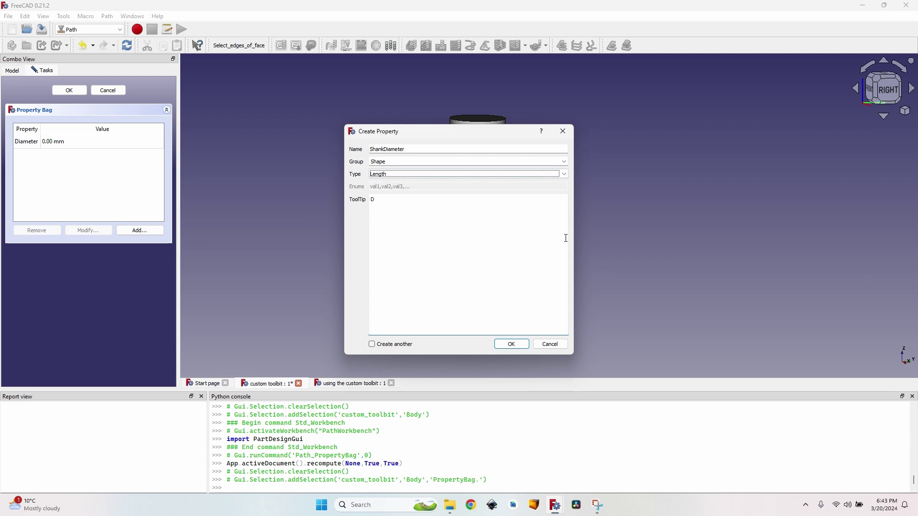
pyautogui.write('Diameter of the shank')
pyautogui.click(387, 346)
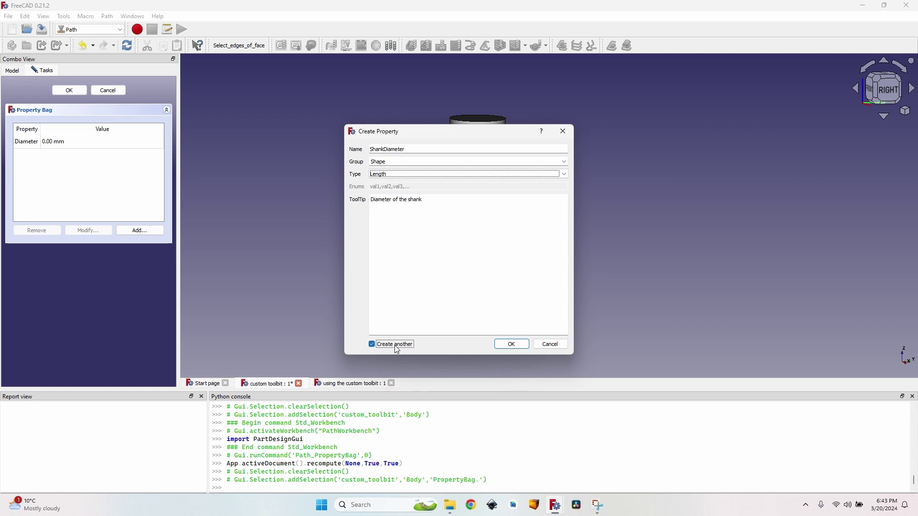
pyautogui.click(511, 345)
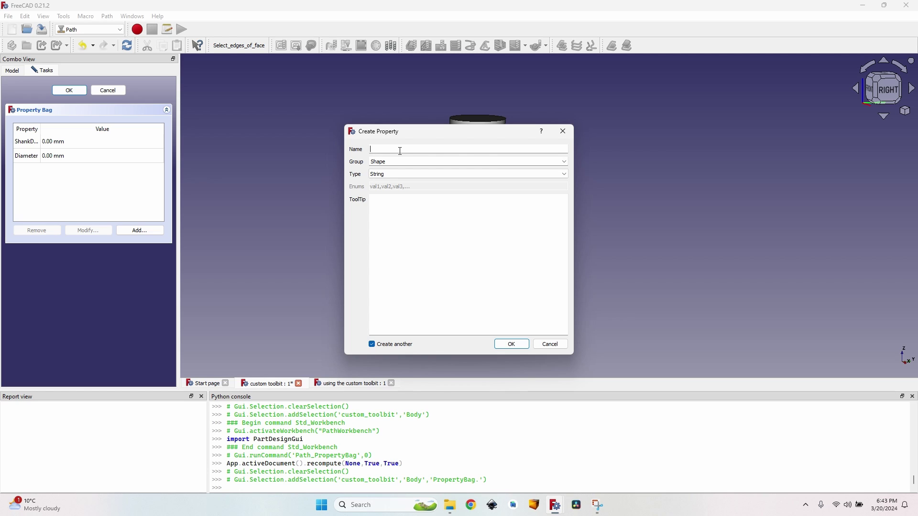
# Step: Create the Length property "CuttingEdgeHeight" in group "Shape" with the tooltip "The height of the cutting part", without creating another
pyautogui.write('CuttingEdgeHeight')
pyautogui.press('Tab')
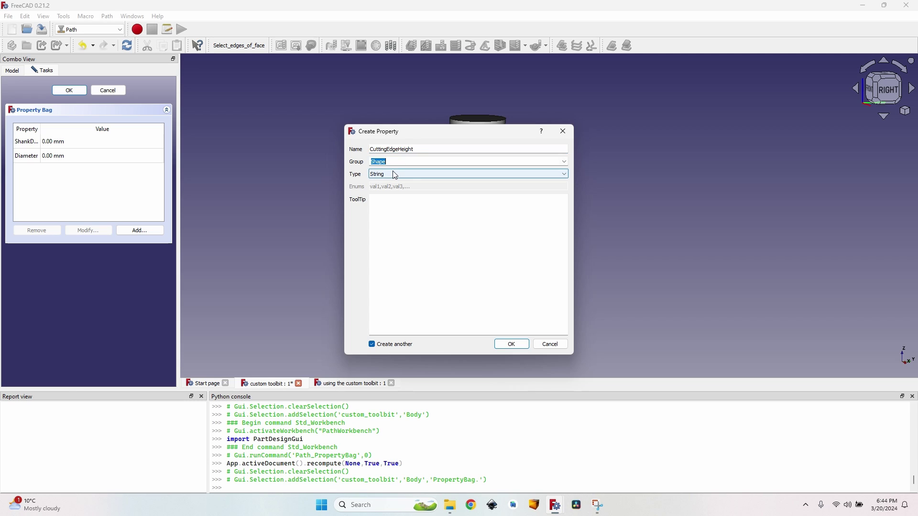
pyautogui.press('Tab')
pyautogui.click(400, 176)
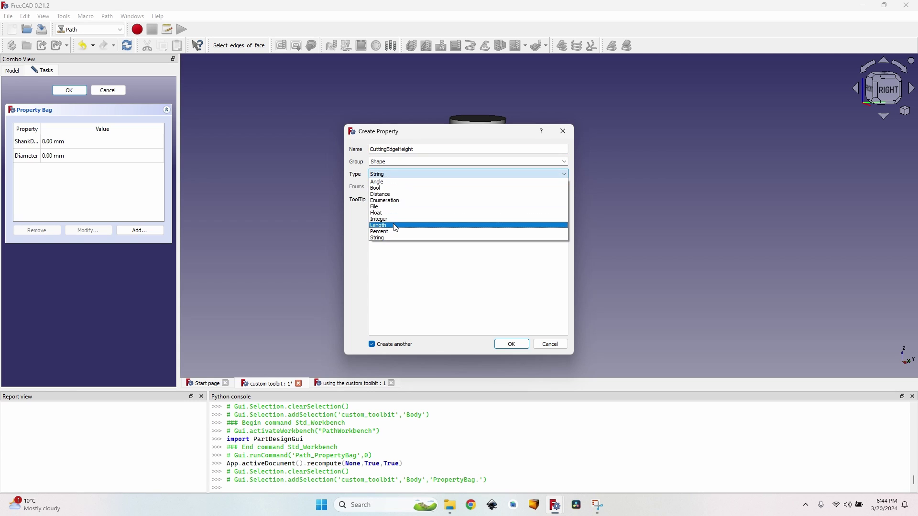
pyautogui.click(397, 222)
pyautogui.click(396, 211)
pyautogui.write('The h')
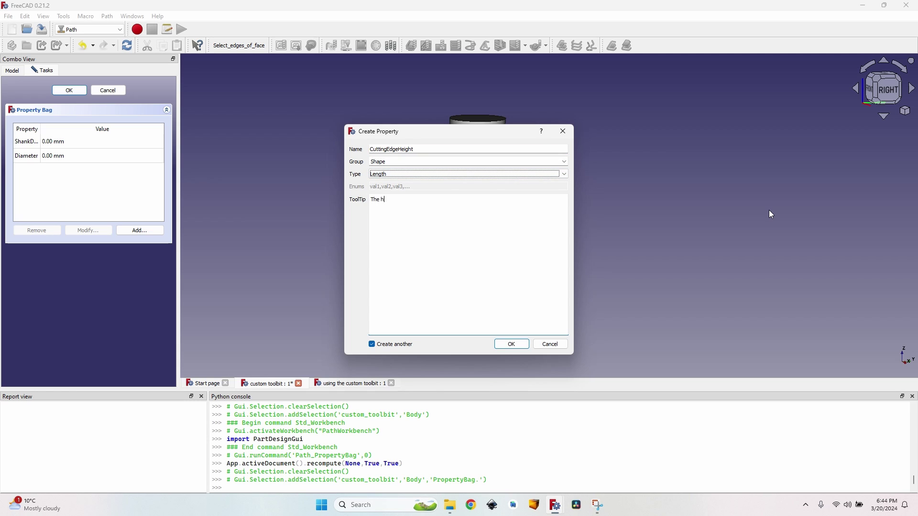
pyautogui.write('eight of the cutting par')
pyautogui.write('t')
pyautogui.press('Tab')
pyautogui.press('space')
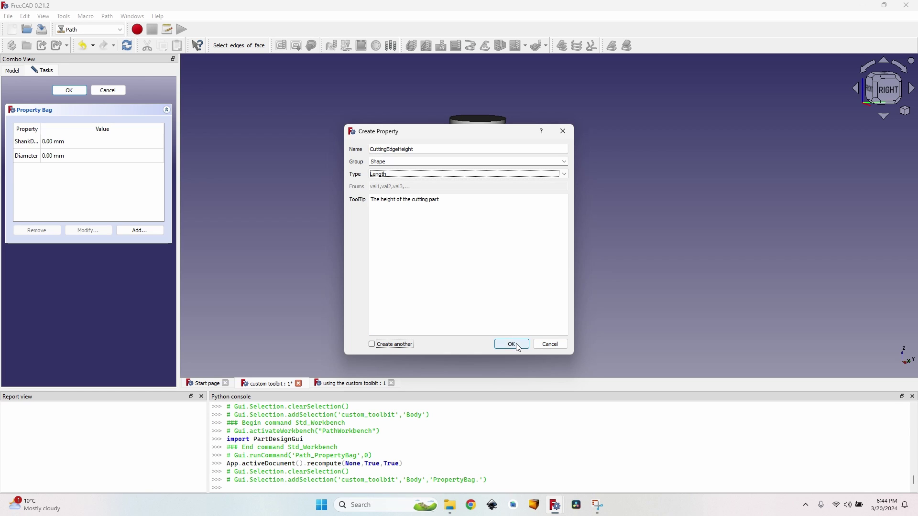
pyautogui.click(518, 346)
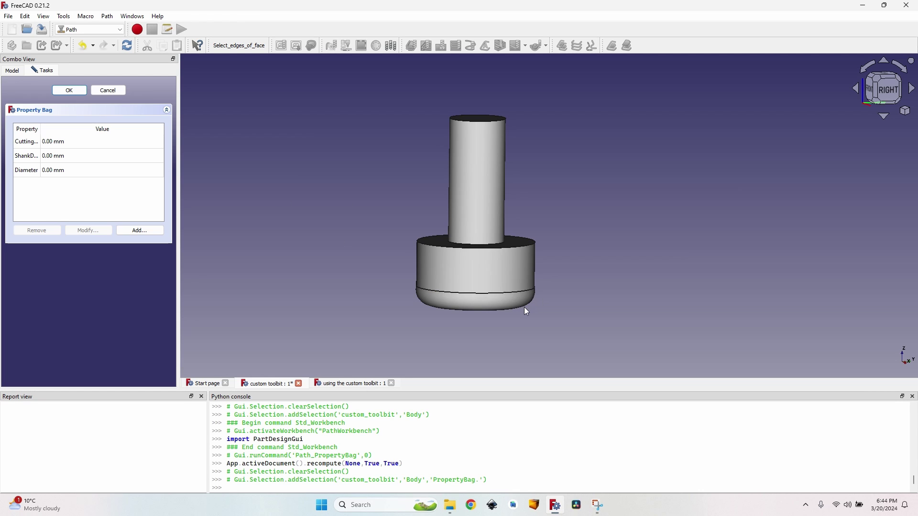
# Step: Add a Length property "Radius" in group "Shape" with a tooltip describing the radius of the bottom roundover
pyautogui.click(142, 232)
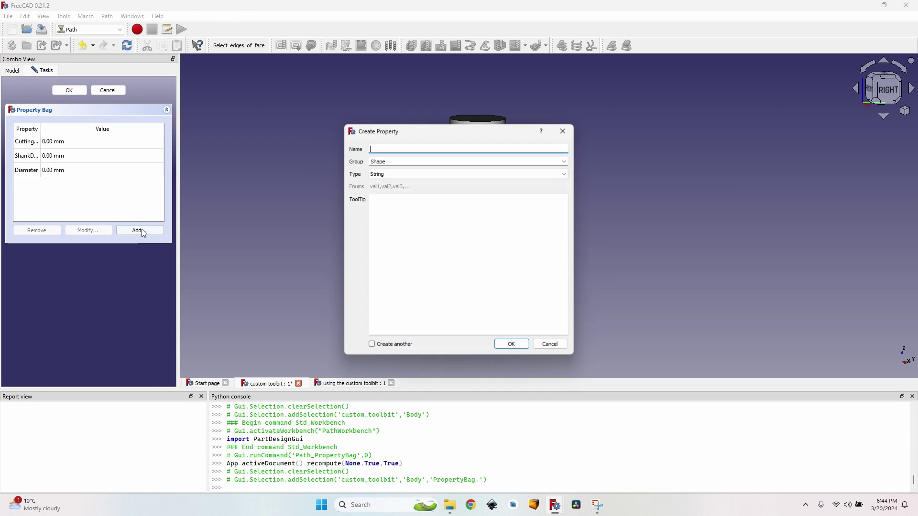
pyautogui.write('Radius')
pyautogui.press('Tab')
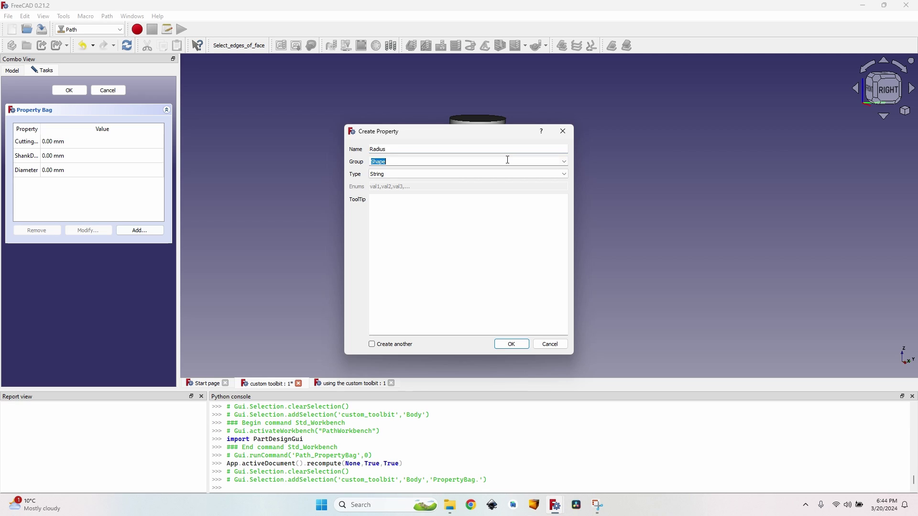
pyautogui.click(402, 175)
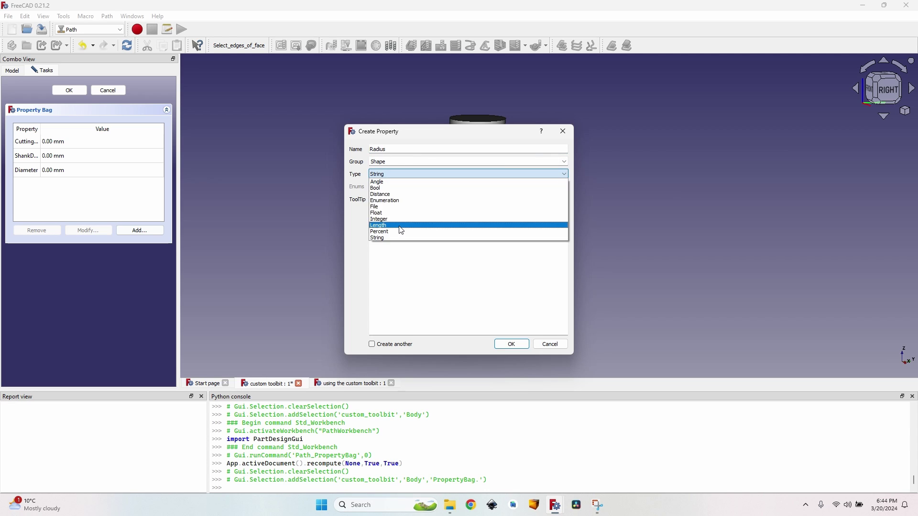
pyautogui.click(401, 228)
pyautogui.click(410, 210)
pyautogui.write('The radiu')
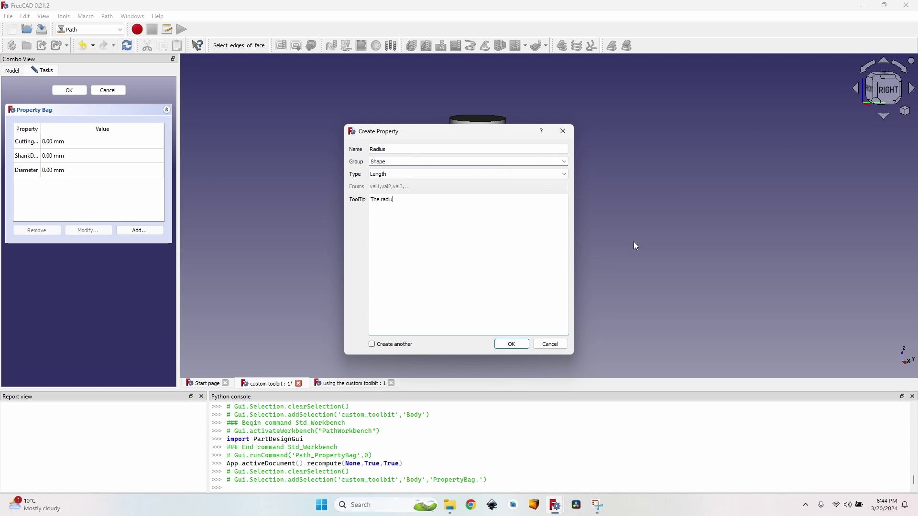
pyautogui.write('s of the bottom roundov')
pyautogui.click(512, 344)
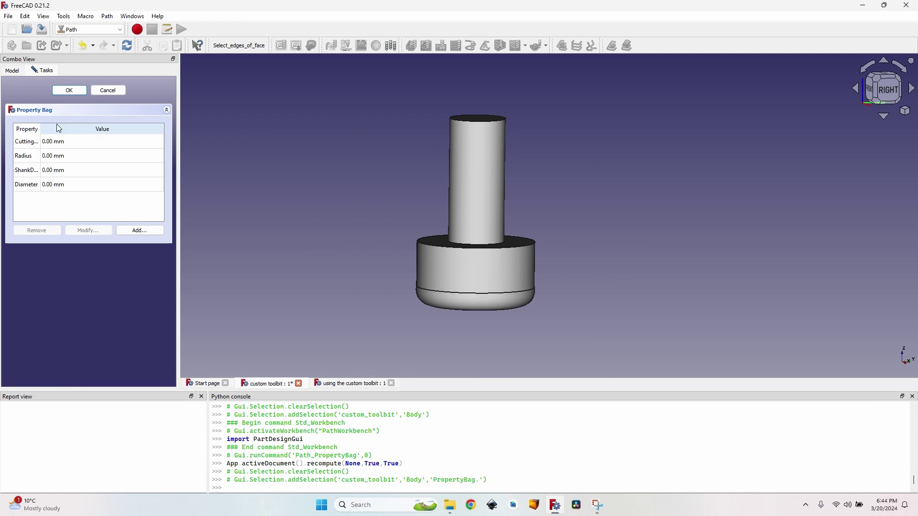
# Step: Add a String property "Brand" in a new group "Details" with the tooltip "Brand of the cutter"
pyautogui.click(122, 233)
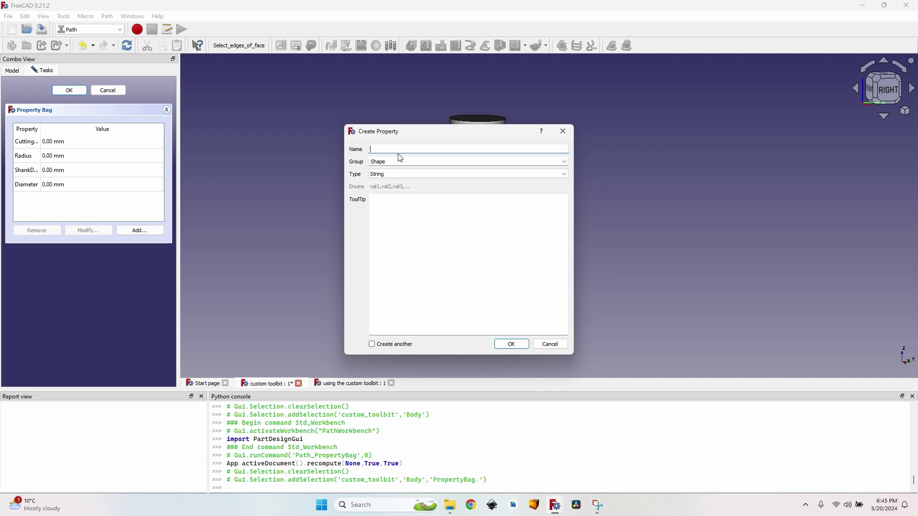
pyautogui.write('Brand')
pyautogui.press('Tab')
pyautogui.write('Deta')
pyautogui.click(412, 208)
pyautogui.write('Brand')
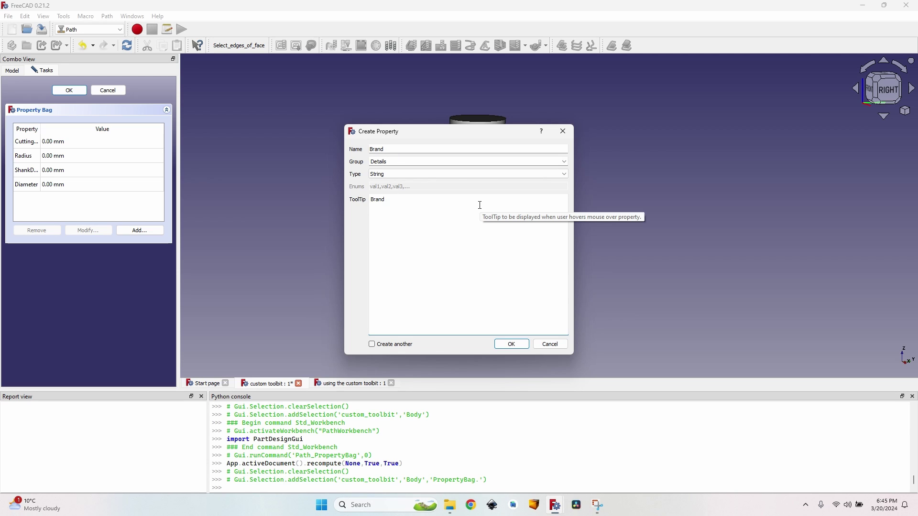
pyautogui.write(' of the cutter')
pyautogui.click(512, 344)
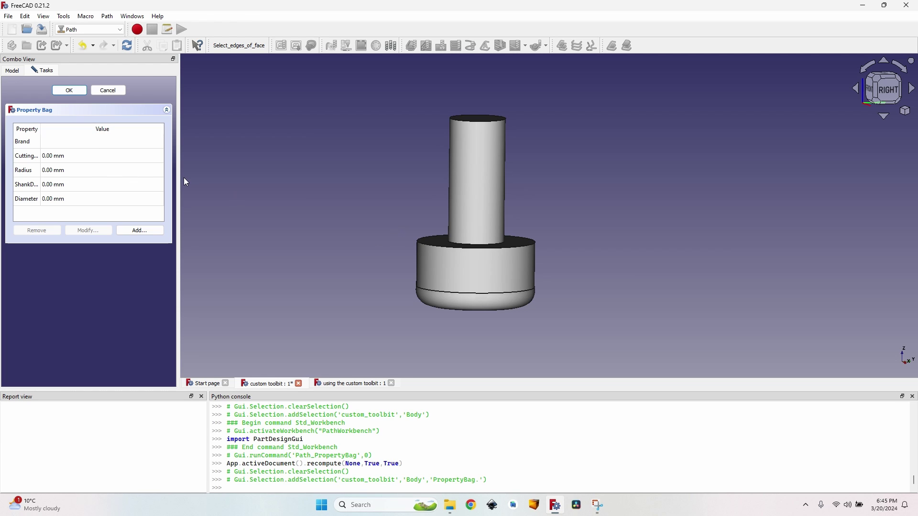
# Step: Set CuttingEdgeHeight to 20 mm, Radius to 2 mm, ShankDiameter to 8 mm and Diameter to 25 mm, and accept the property bag
pyautogui.click(406, 96)
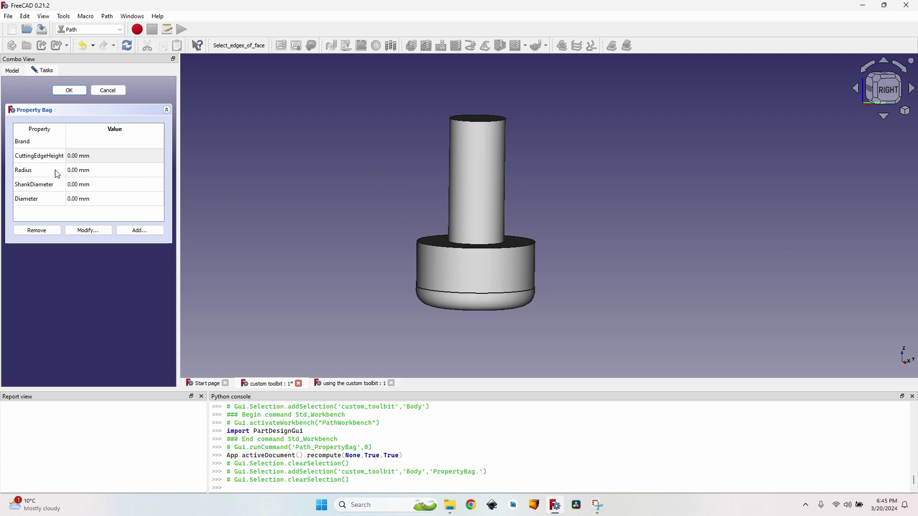
pyautogui.click(76, 156)
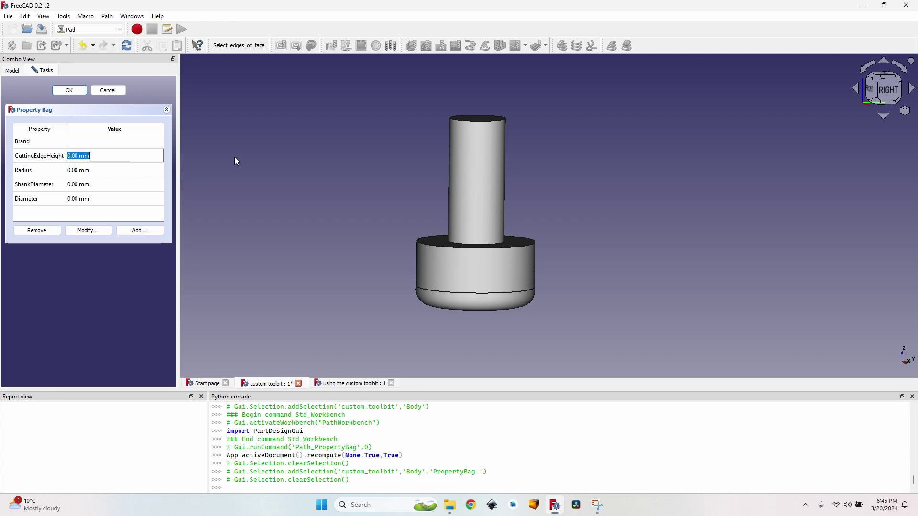
pyautogui.write('20')
pyautogui.press('Tab')
pyautogui.write('2')
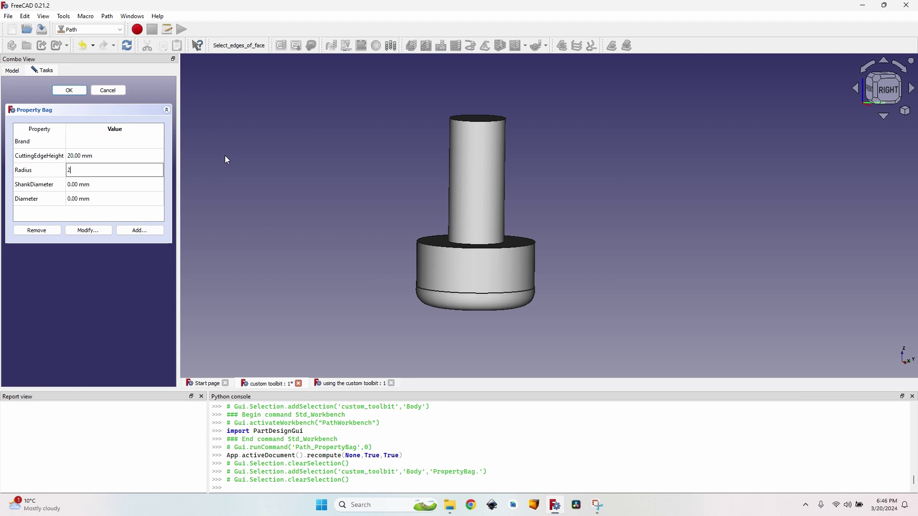
pyautogui.doubleClick(139, 190)
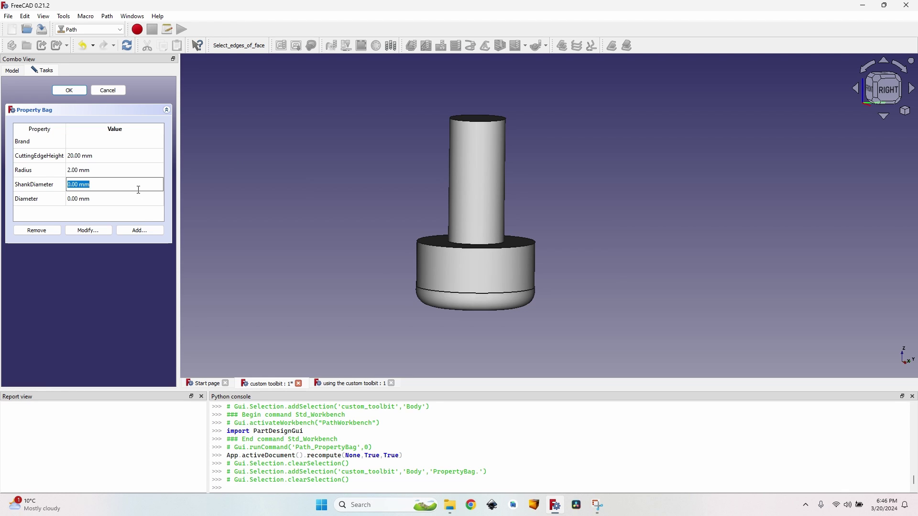
pyautogui.write('8')
pyautogui.doubleClick(140, 194)
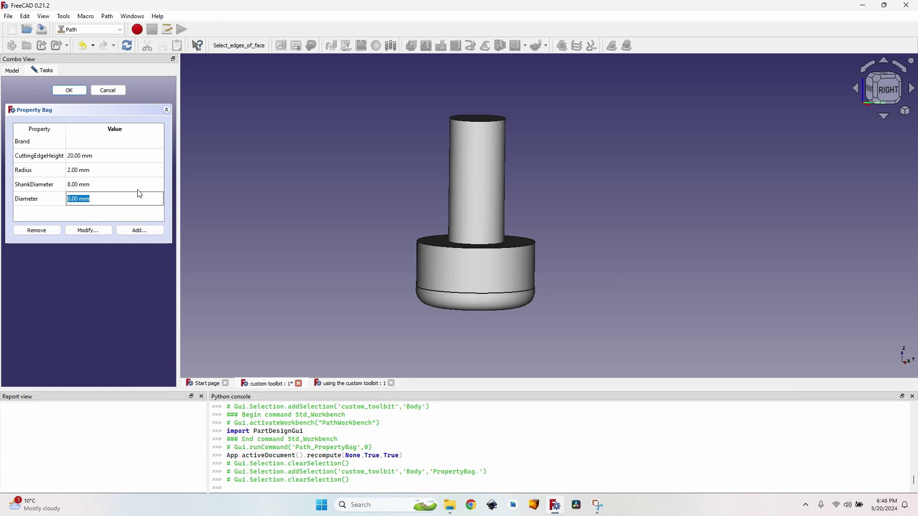
pyautogui.write('25')
pyautogui.click(74, 92)
pyautogui.click(69, 91)
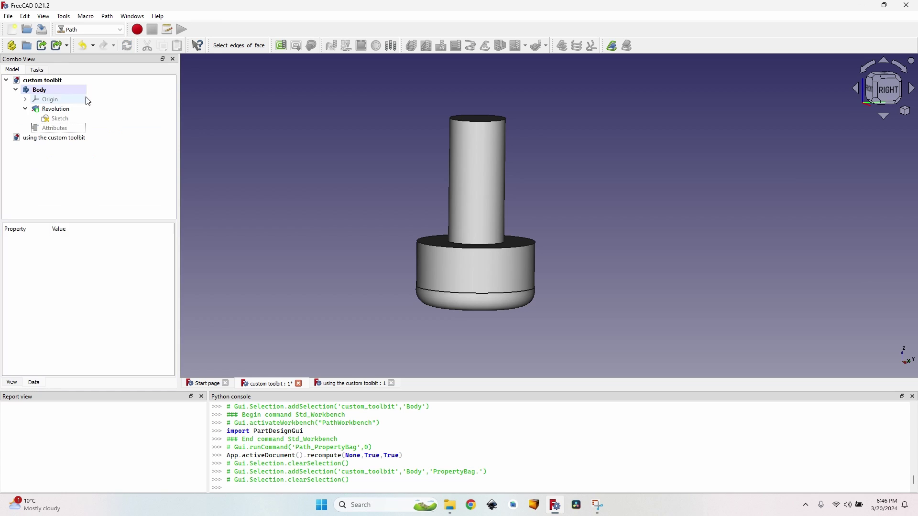
pyautogui.doubleClick(69, 118)
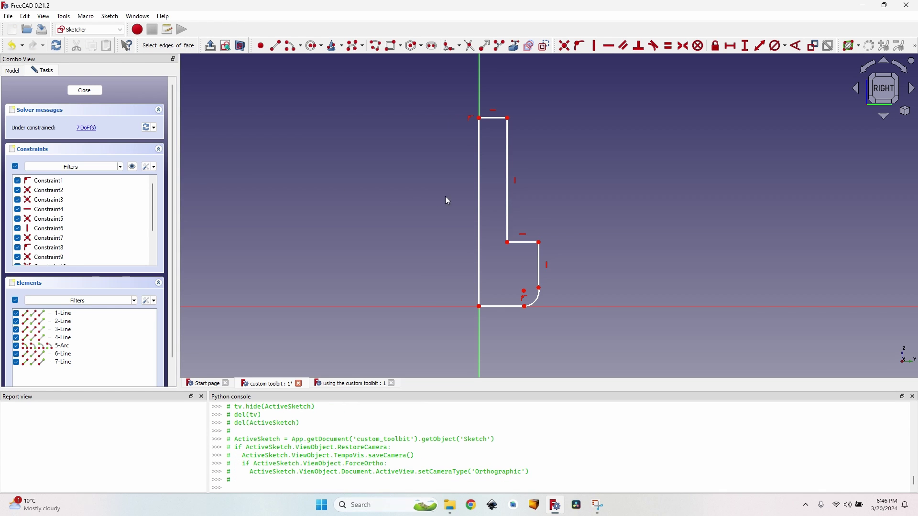
pyautogui.scroll(1, 480, 193)
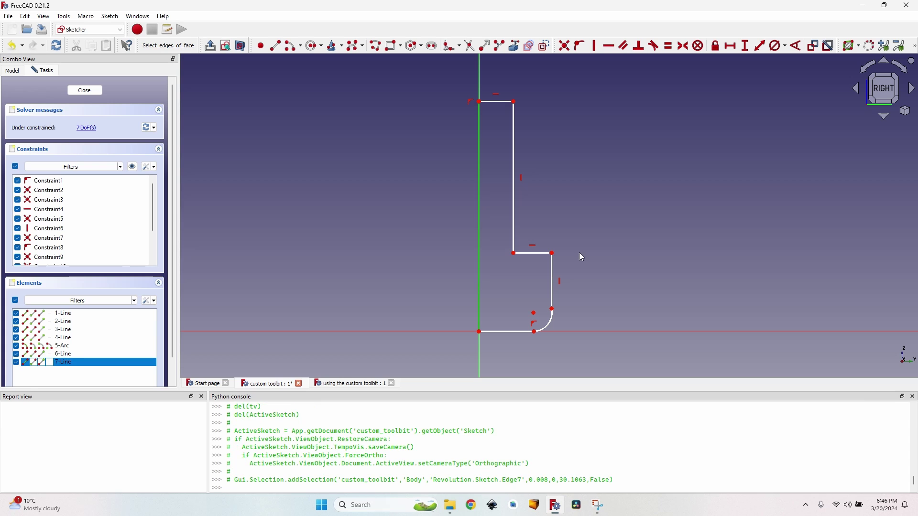
pyautogui.click(84, 90)
# Step: Add a Length property "TotalLength" in group "Shape" to the Attributes property bag with the tooltip "Total length of the tool"
pyautogui.click(62, 130)
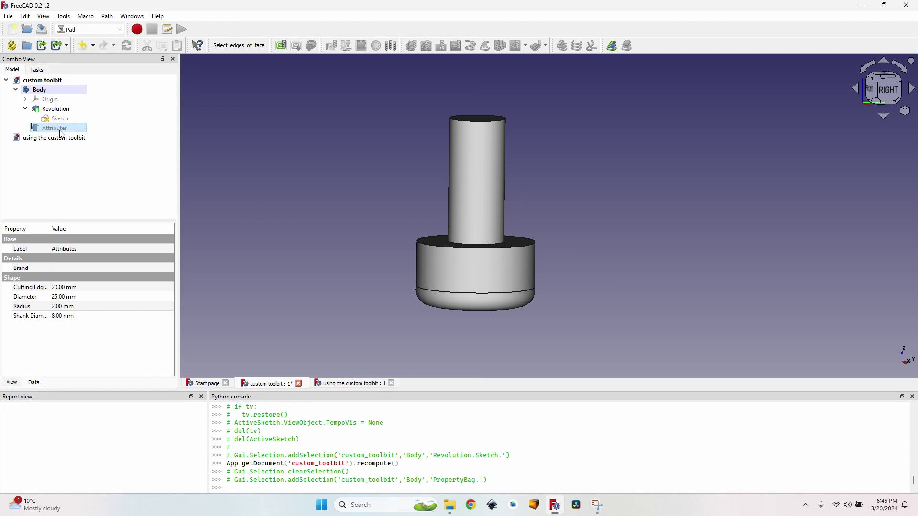
pyautogui.doubleClick(61, 134)
pyautogui.click(138, 231)
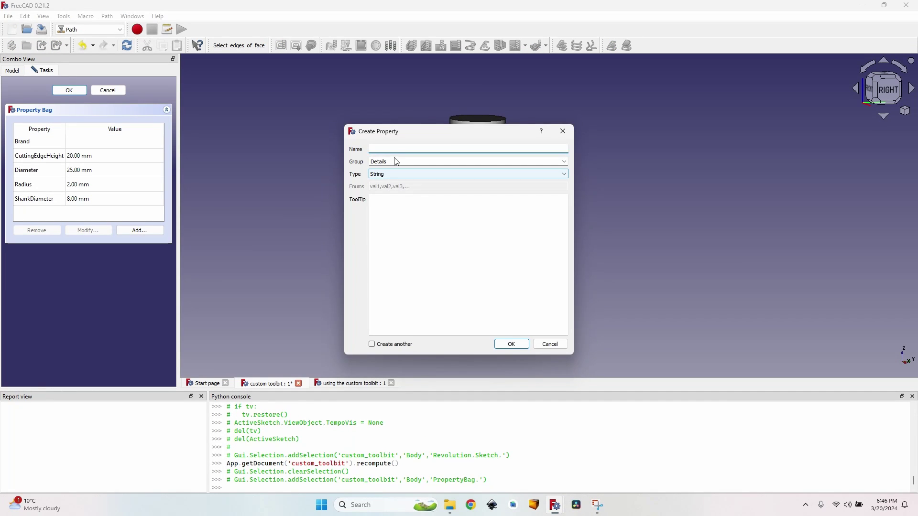
pyautogui.write('TotalLe')
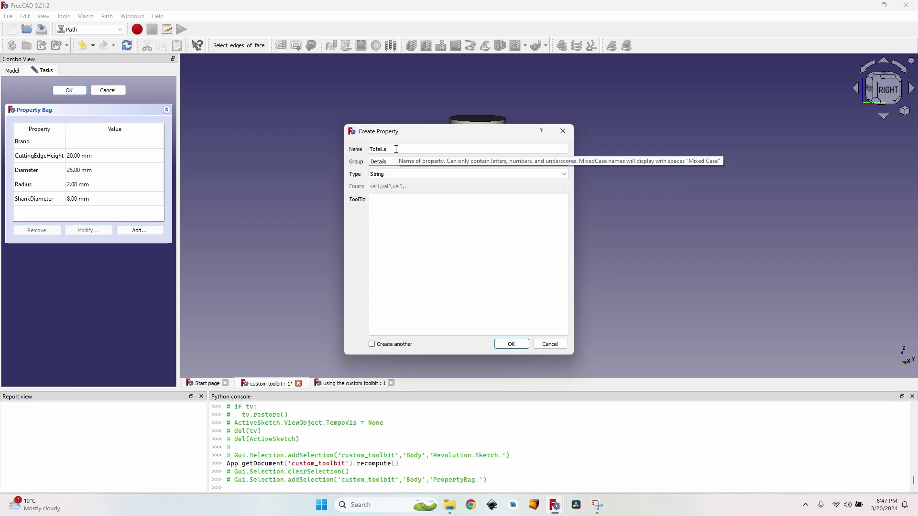
pyautogui.write('ngth')
pyautogui.click(565, 162)
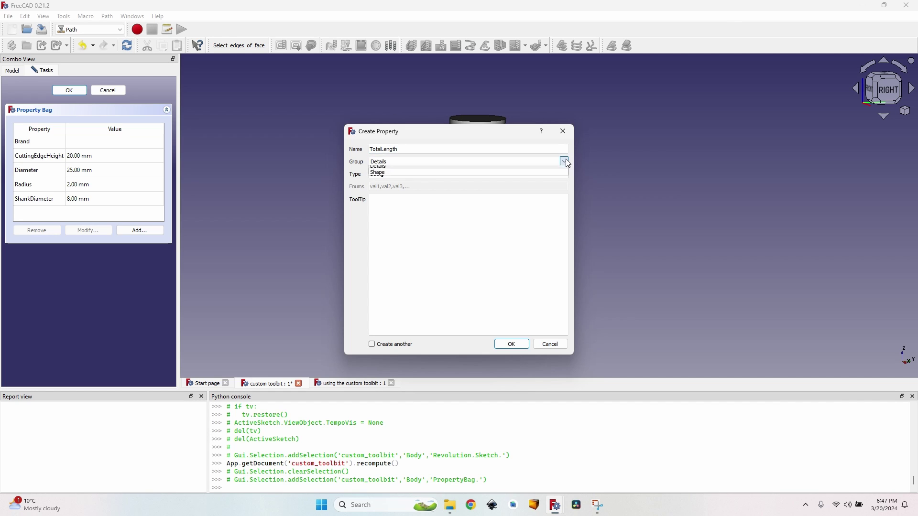
pyautogui.click(383, 174)
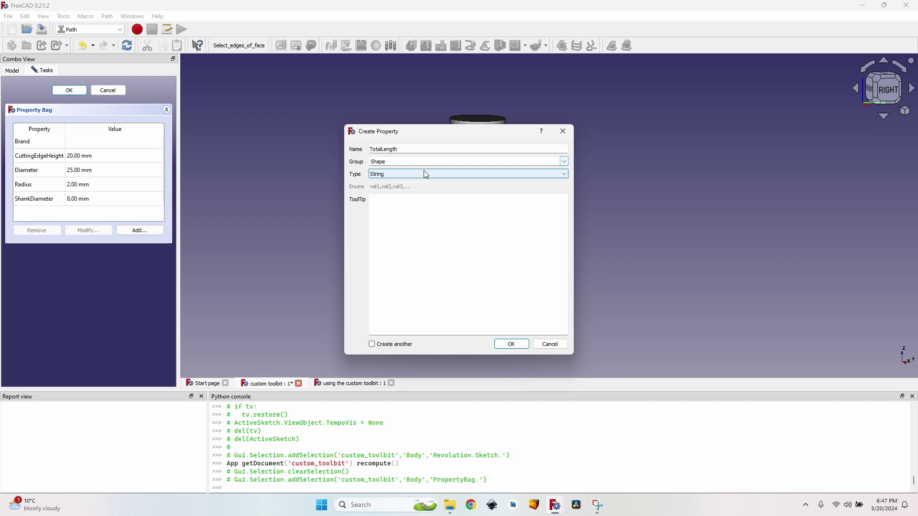
pyautogui.click(565, 175)
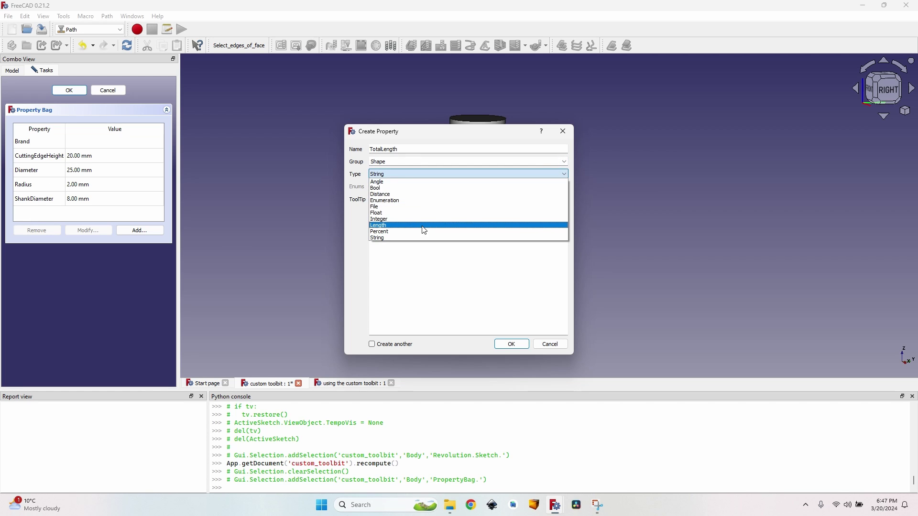
pyautogui.click(431, 231)
pyautogui.click(404, 211)
pyautogui.write('Total')
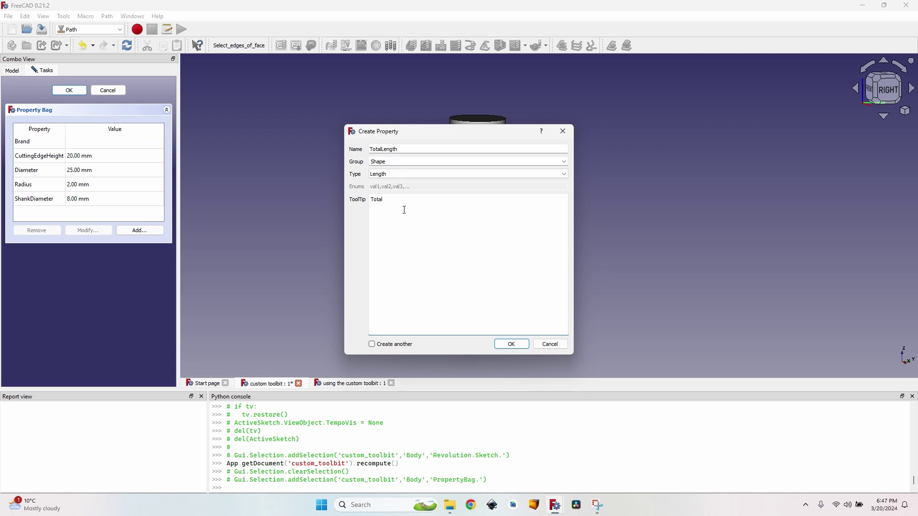
pyautogui.write(' length of the tool')
pyautogui.click(510, 345)
# Step: Set TotalLength to 45 mm and accept the property bag
pyautogui.doubleClick(109, 198)
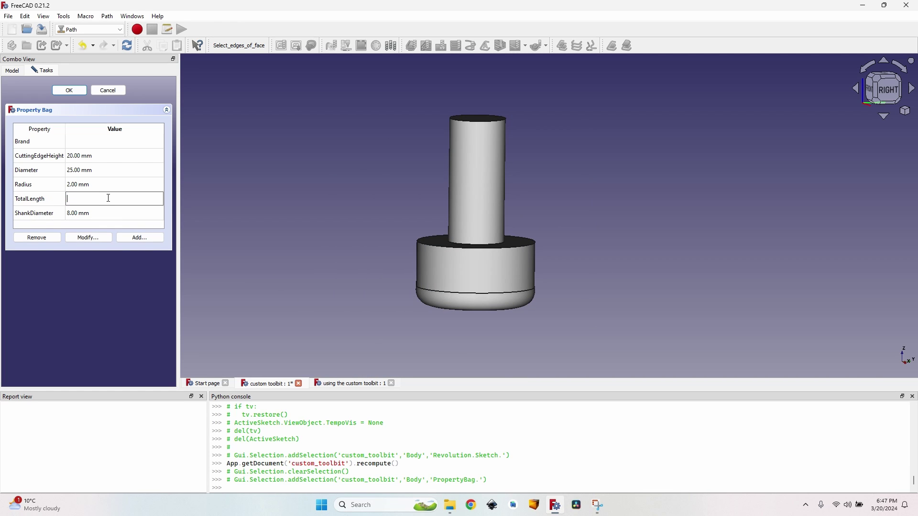
pyautogui.press('Return')
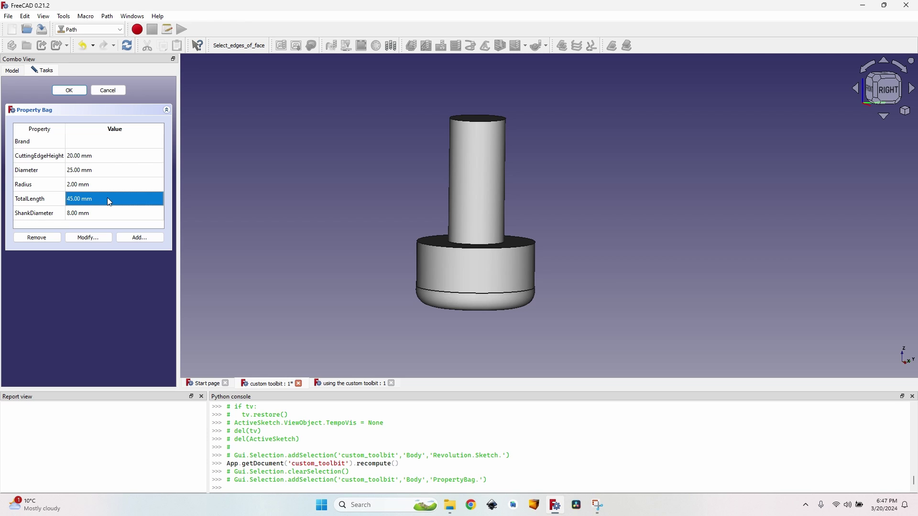
pyautogui.click(70, 90)
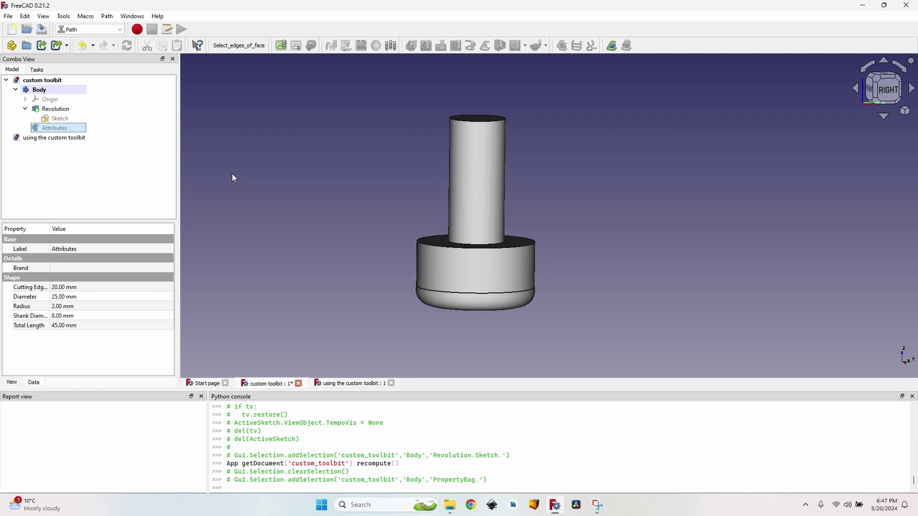
# Step: Open the revolution's sketch and constrain the axis line's vertical length with the expression PropertyBag.TotalLength
pyautogui.doubleClick(56, 119)
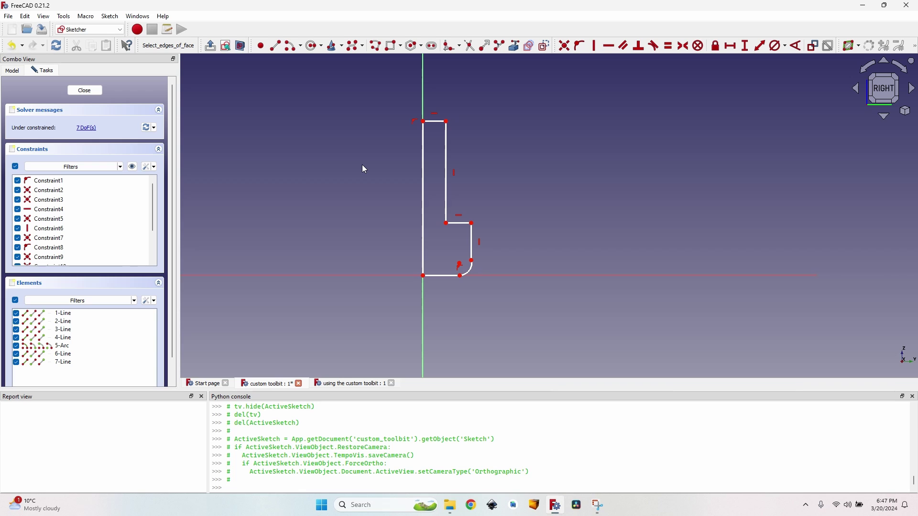
pyautogui.click(424, 202)
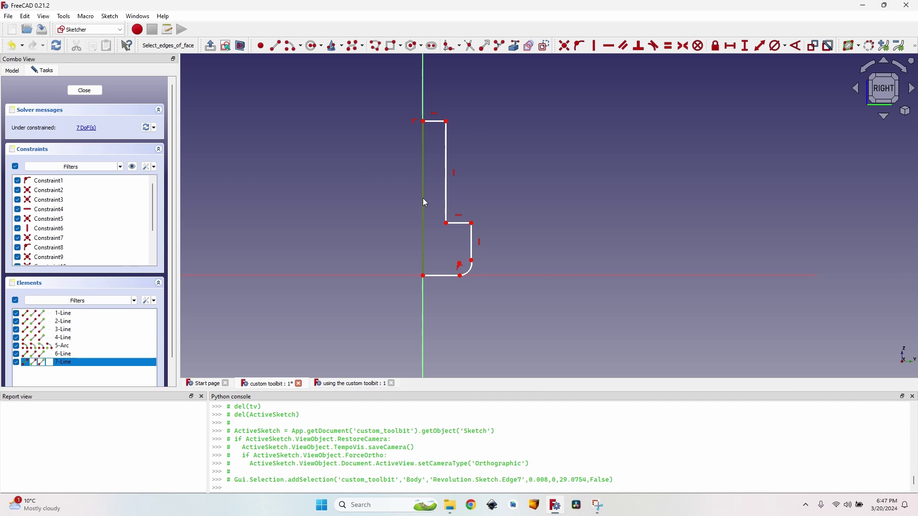
pyautogui.press('i')
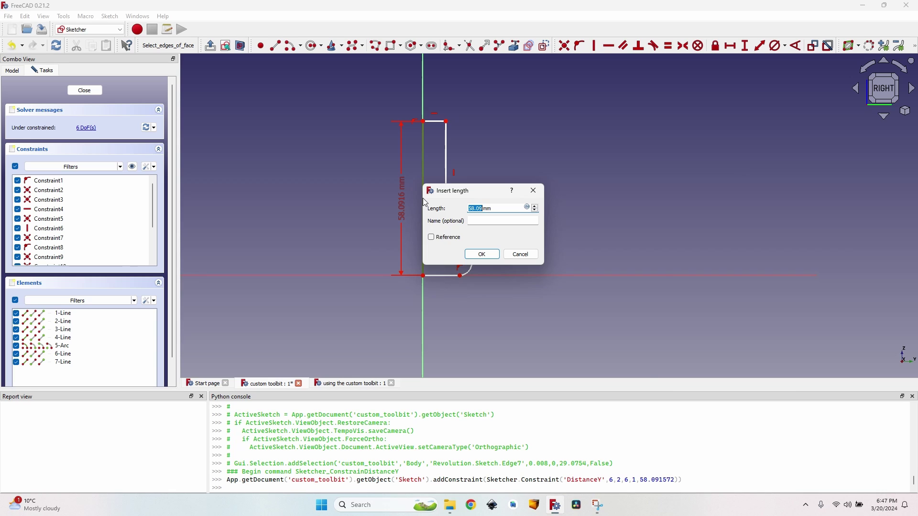
pyautogui.press('=')
pyautogui.write('Prop')
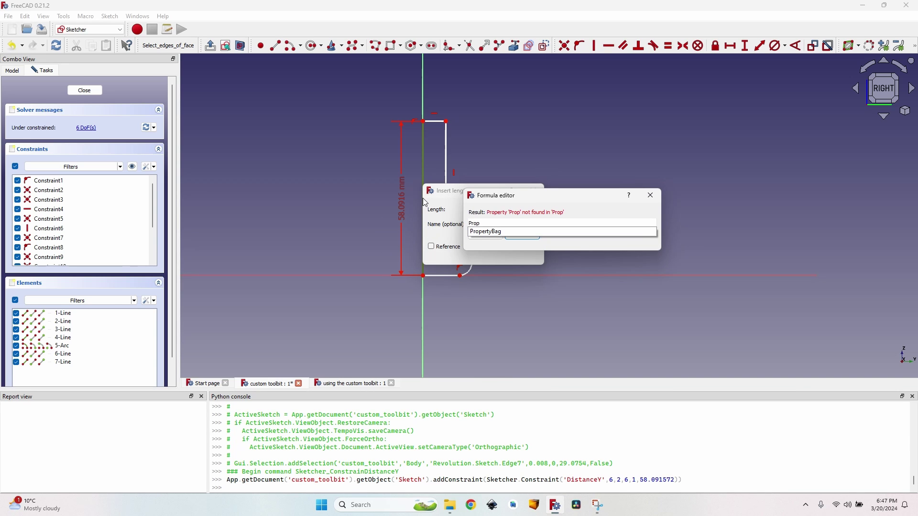
pyautogui.press('Down')
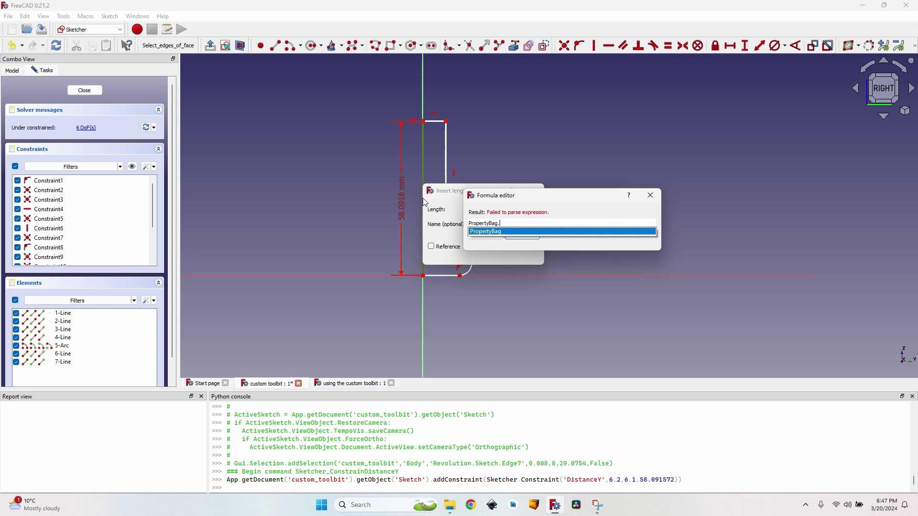
pyautogui.write('tota')
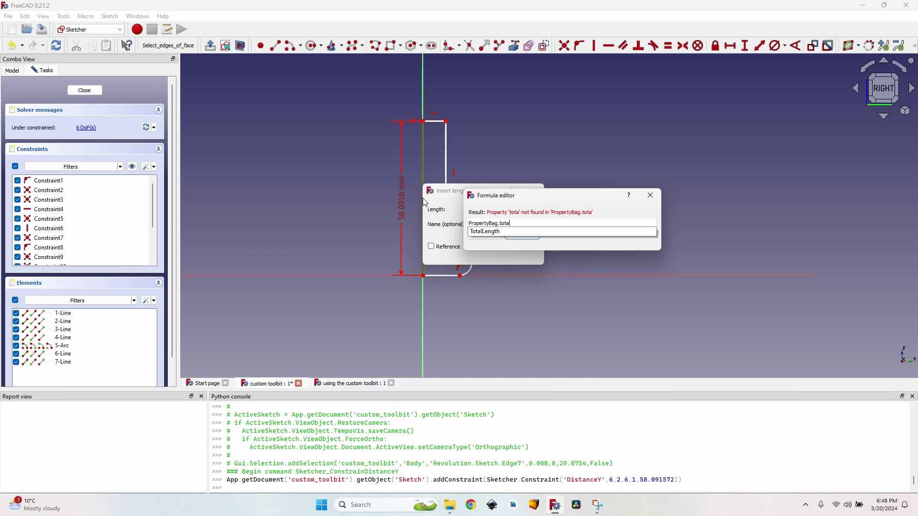
pyautogui.press('Return')
pyautogui.press('Return')
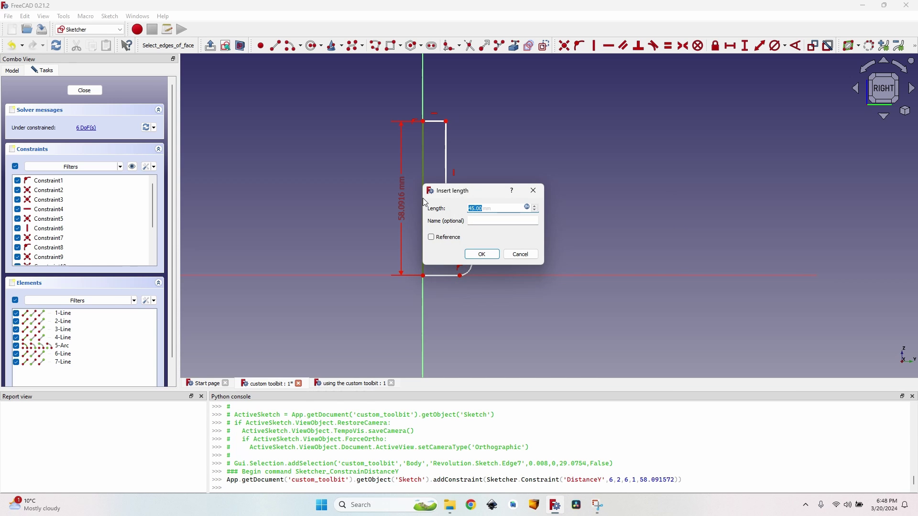
pyautogui.press('Return')
# Step: Constrain the horizontal length of the shank's top line with the expression PropertyBag.ShankDiameter/2
pyautogui.scroll(5, 416, 213)
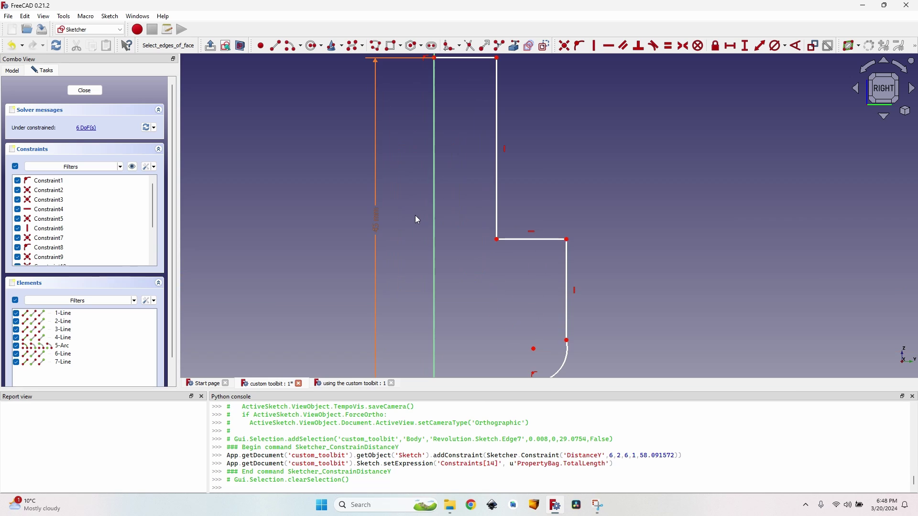
pyautogui.scroll(-2, 394, 203)
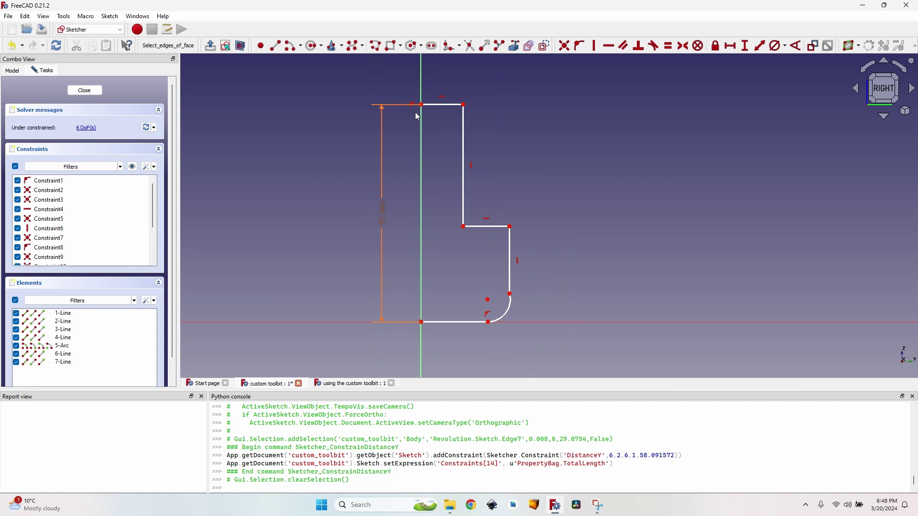
pyautogui.click(440, 105)
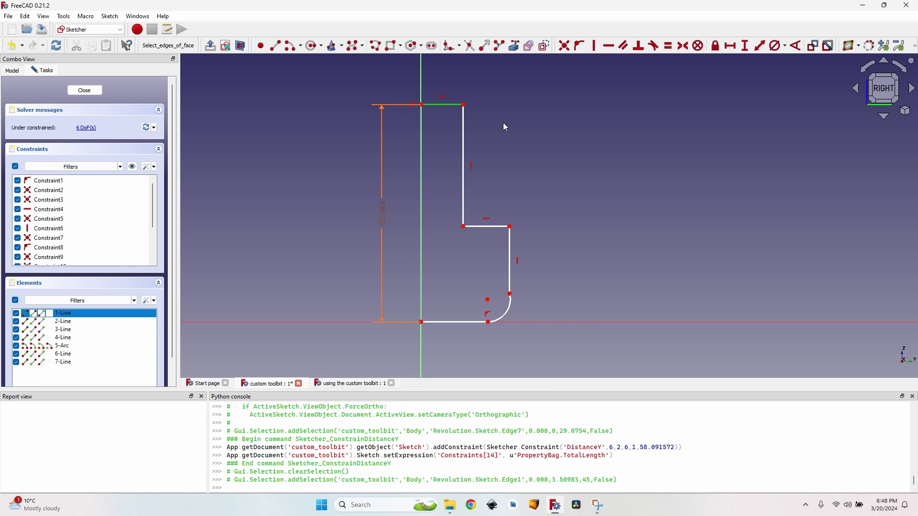
pyautogui.press('l')
pyautogui.press('=')
pyautogui.write('PropertyBag.')
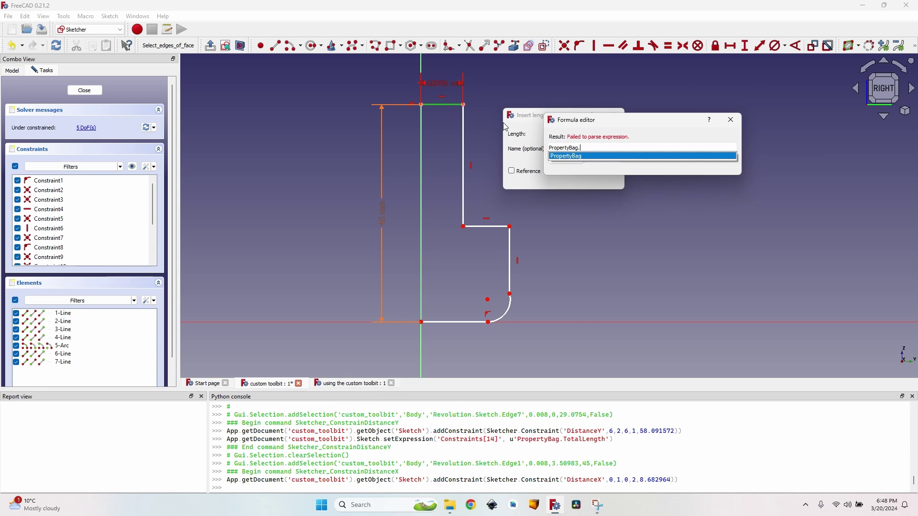
pyautogui.write('ShankDiameter/2')
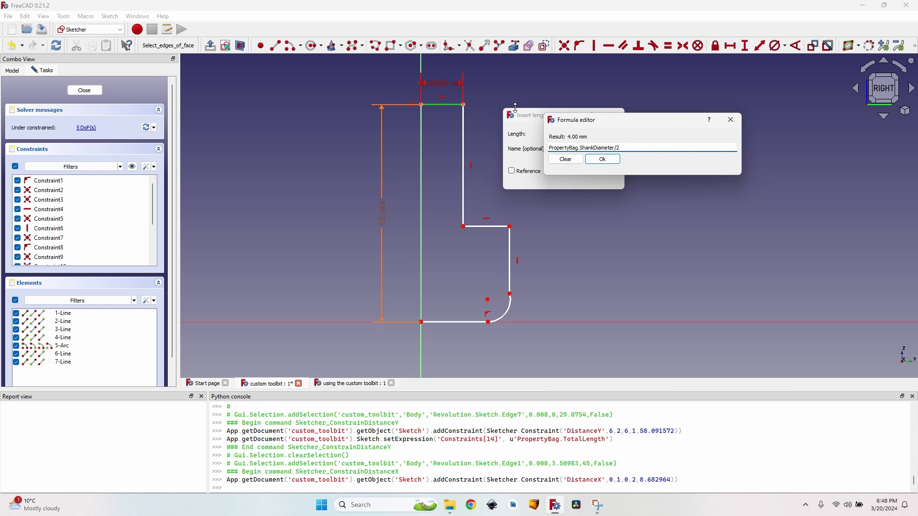
pyautogui.click(603, 160)
pyautogui.click(563, 179)
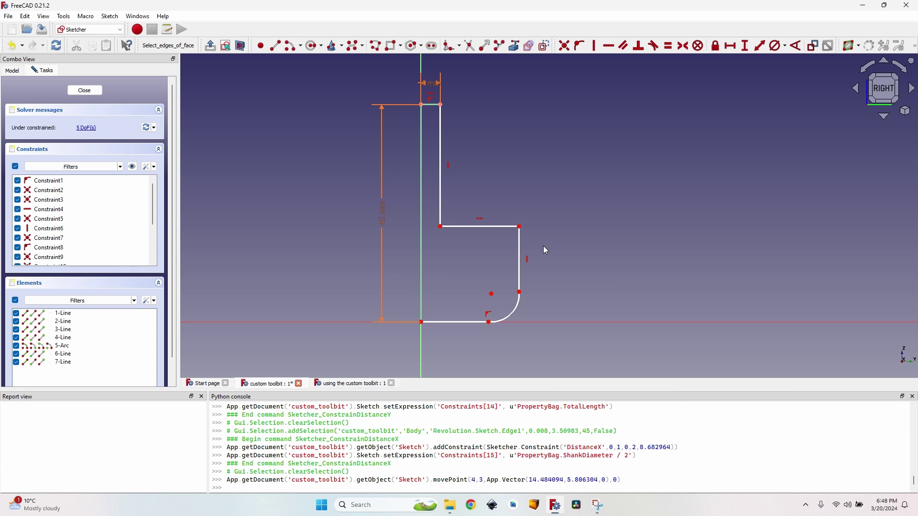
# Step: Constrain the horizontal distance from the origin to the lower end of the outer cutting edge with the expression PropertyBag.Diameter/2
pyautogui.click(472, 226)
pyautogui.hotkey('shift', 'h')
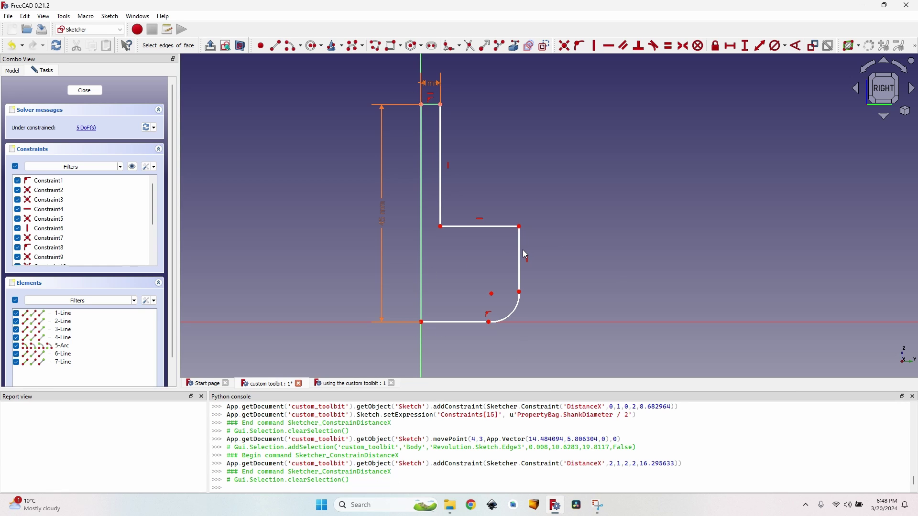
pyautogui.click(520, 291)
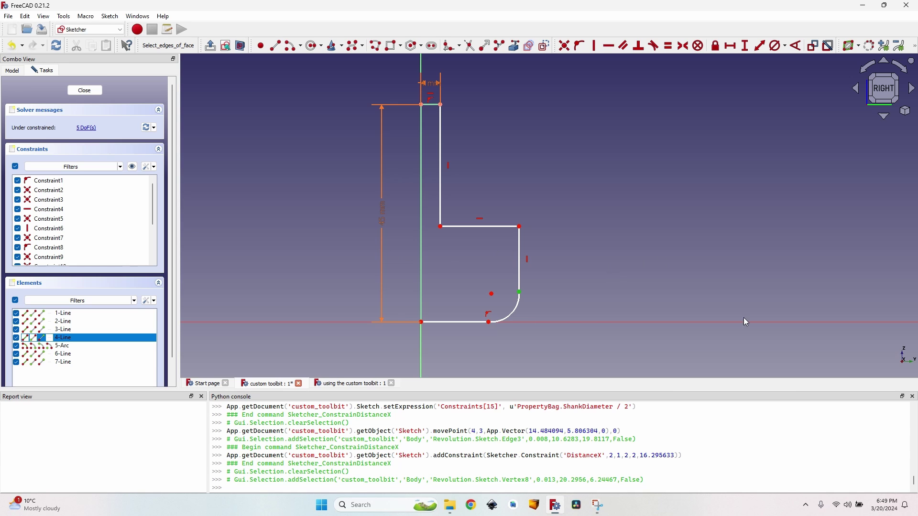
pyautogui.press('l')
pyautogui.click(735, 306)
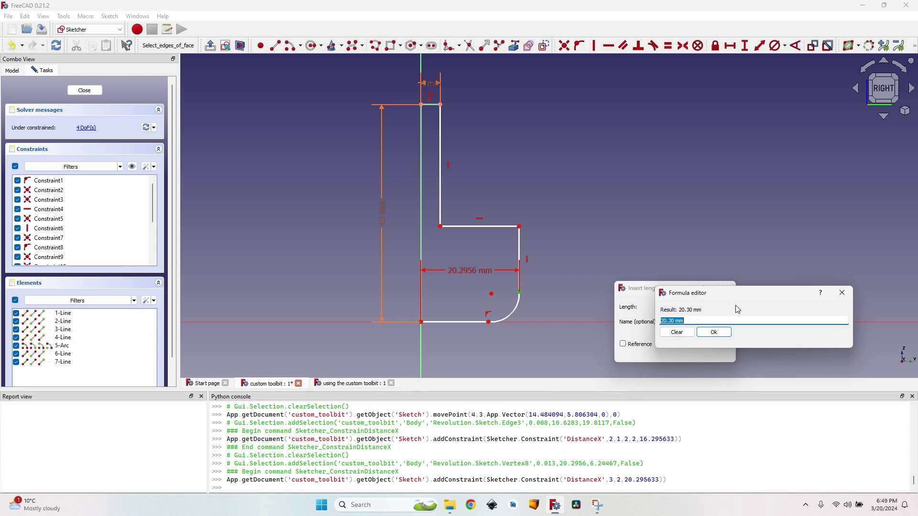
pyautogui.write('PropertyBag.Diam')
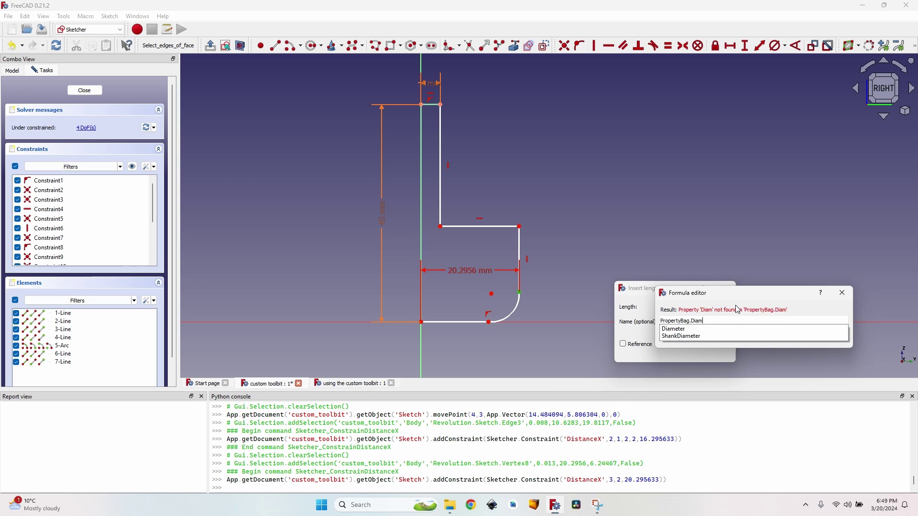
pyautogui.press('Down')
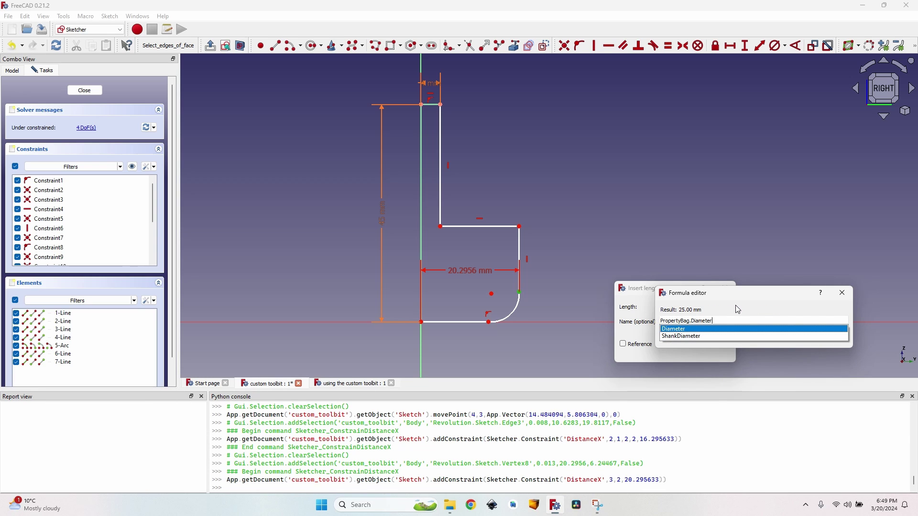
pyautogui.write('/')
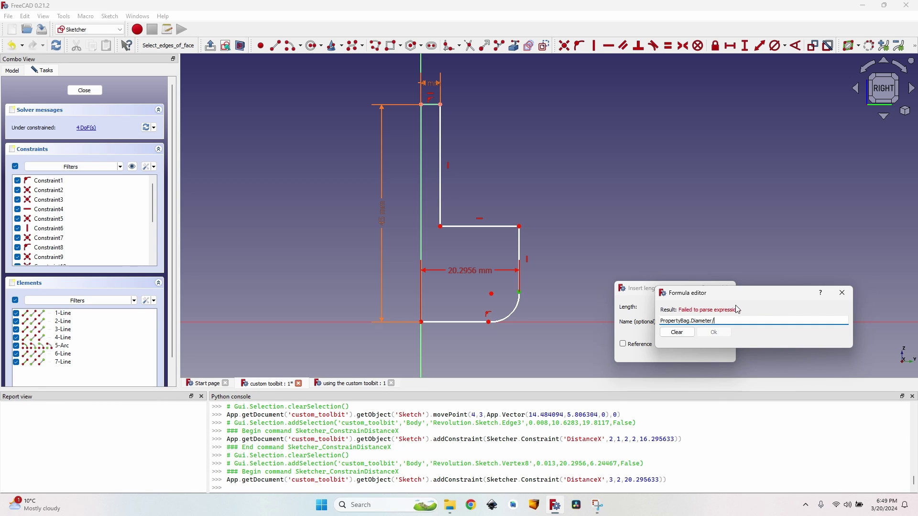
pyautogui.write('2')
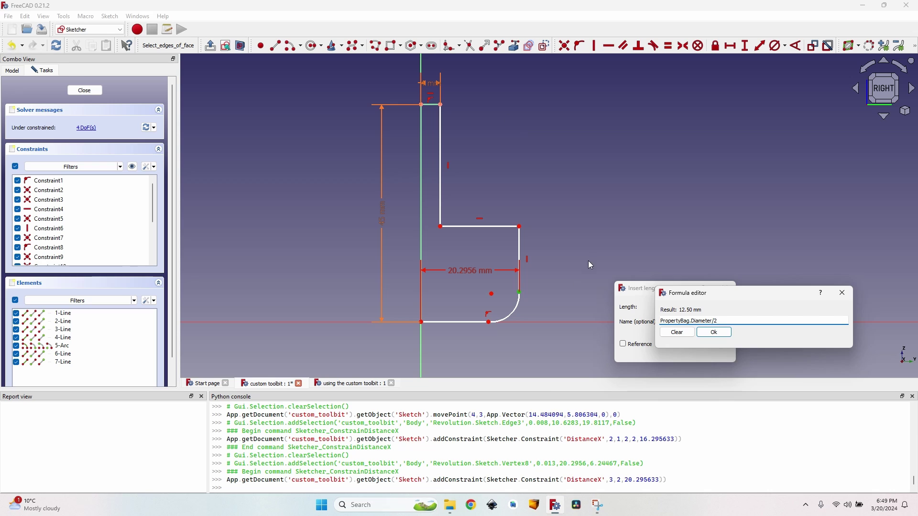
pyautogui.click(714, 332)
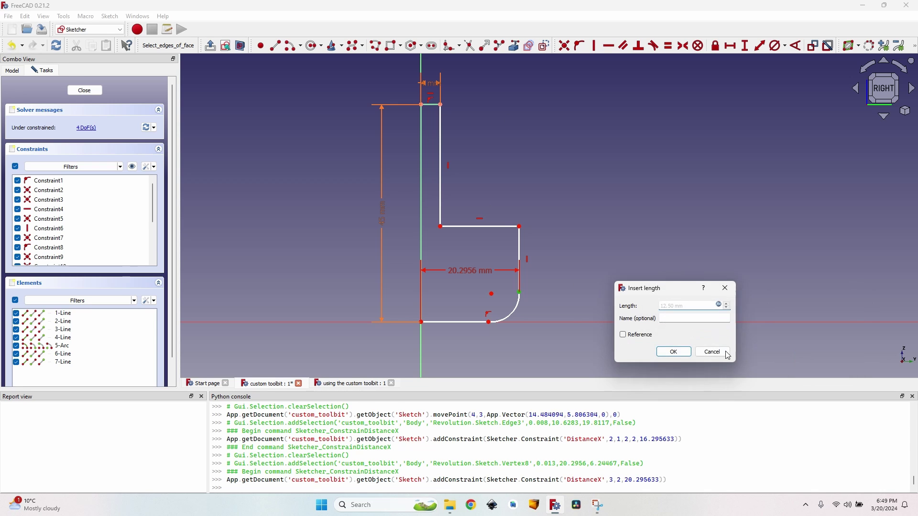
pyautogui.press('Return')
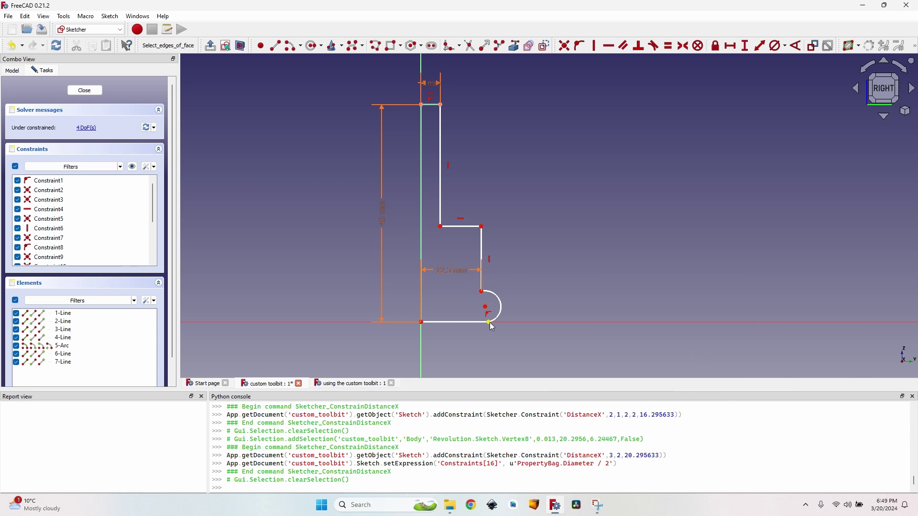
# Step: Move the roundover arc's lower endpoint and centre inward so the arc curves outward from the bottom line to the cutting edge
pyautogui.moveTo(490, 323)
pyautogui.mouseDown()
pyautogui.moveTo(485, 312)
pyautogui.moveTo(457, 300)
pyautogui.moveTo(483, 322)
pyautogui.mouseUp()
pyautogui.scroll(3, 483, 322)
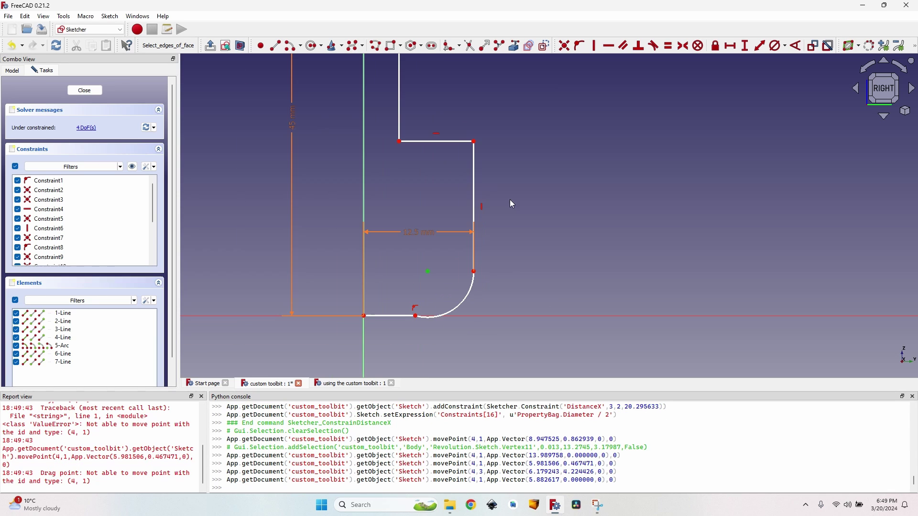
# Step: Constrain the vertical distance from the origin to the upper end of the outer cutting edge with the expression PropertyBag.CuttingEdgeHeight
pyautogui.click(475, 141)
pyautogui.press('i')
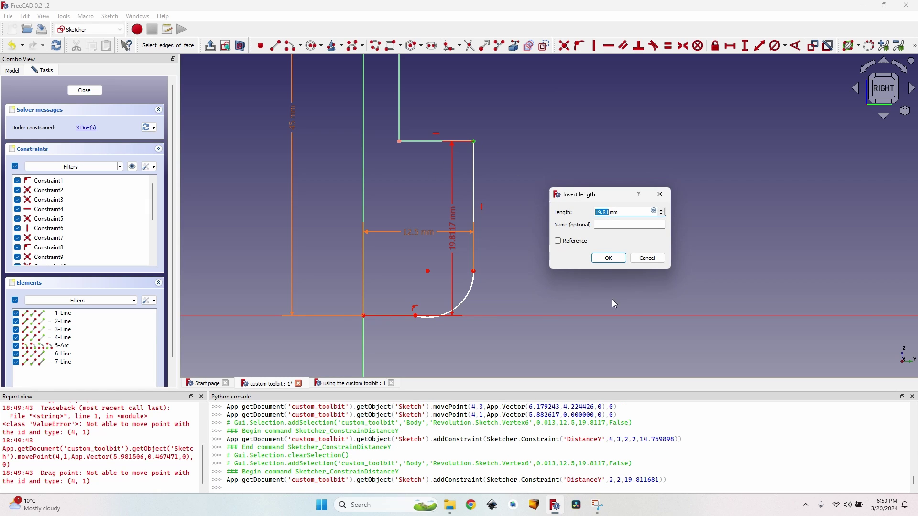
pyautogui.press('=')
pyautogui.write('Pr')
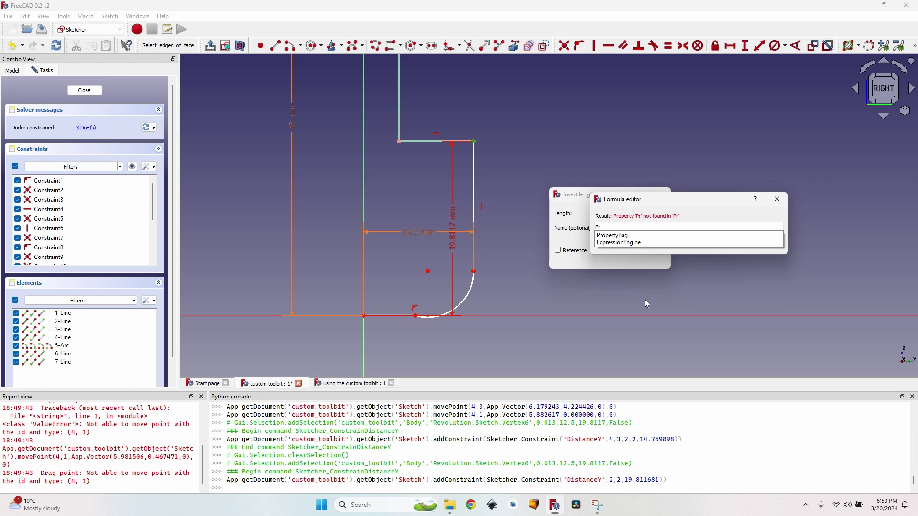
pyautogui.write('opertyBag.Cu')
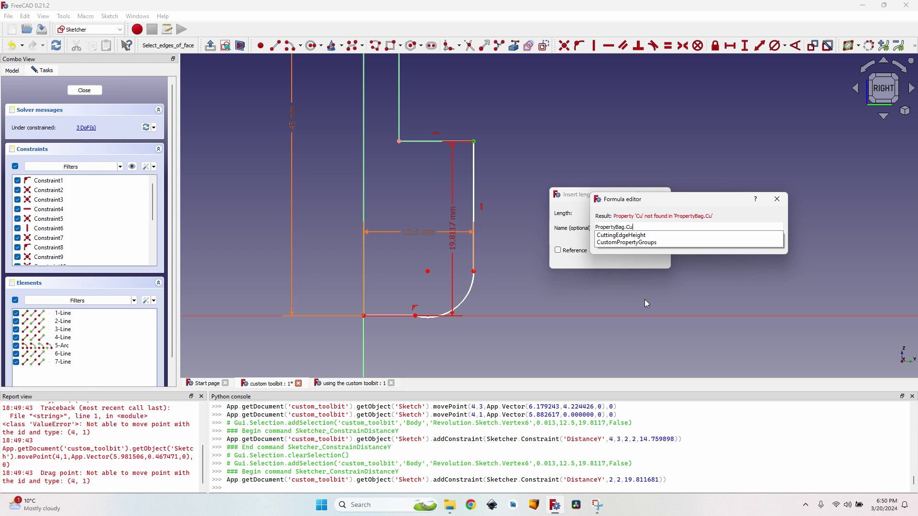
pyautogui.write('t')
pyautogui.press('Down')
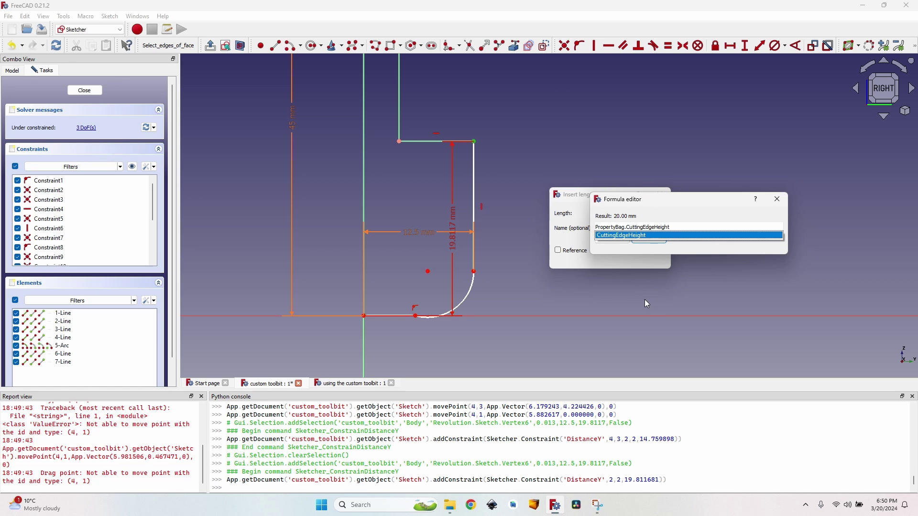
pyautogui.press('Return')
pyautogui.press('Return')
pyautogui.press('Return')
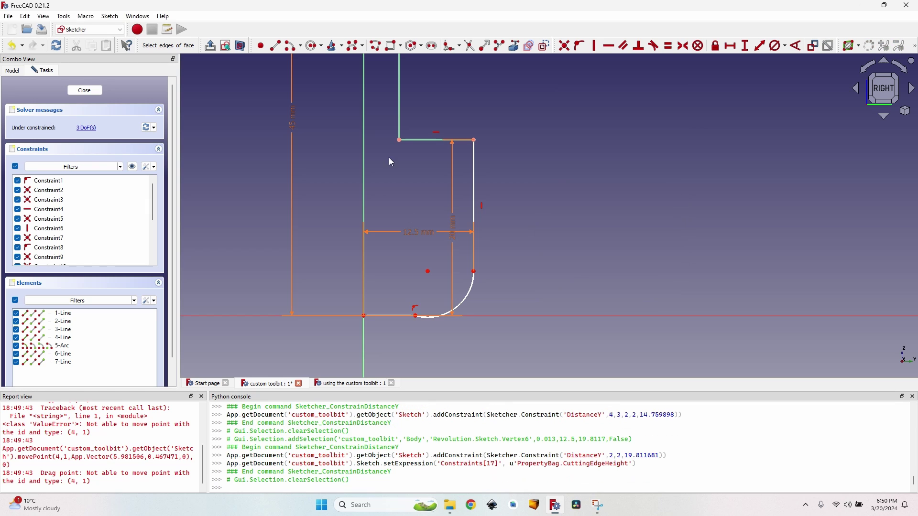
# Step: Add a diameter constraint to the roundover arc, driven by the expression PropertyBag.Radius
pyautogui.moveTo(508, 111)
pyautogui.mouseDown(button='middle')
pyautogui.moveTo(529, 147)
pyautogui.moveTo(544, 142)
pyautogui.moveTo(535, 143)
pyautogui.moveTo(497, 211)
pyautogui.moveTo(460, 165)
pyautogui.mouseUp(button='middle')
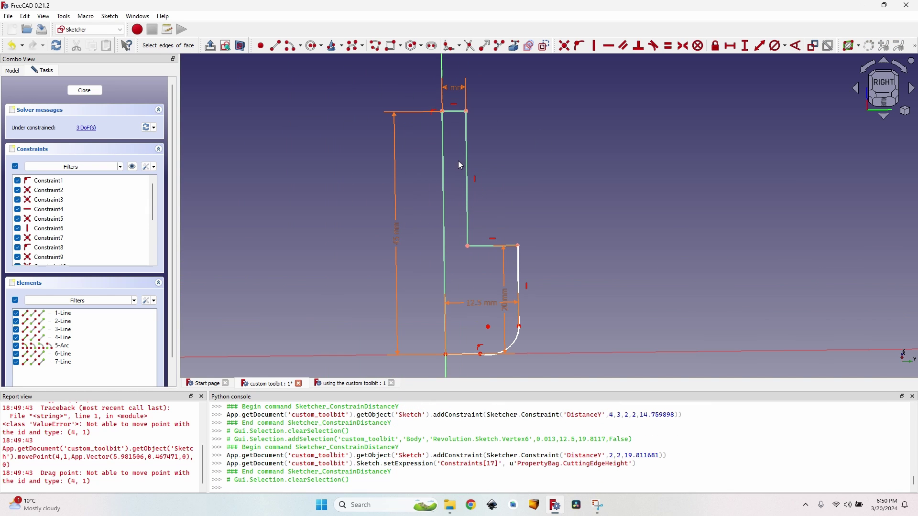
pyautogui.scroll(2, 532, 348)
pyautogui.moveTo(532, 348)
pyautogui.mouseDown(button='middle')
pyautogui.moveTo(385, 206)
pyautogui.moveTo(425, 187)
pyautogui.mouseUp(button='middle')
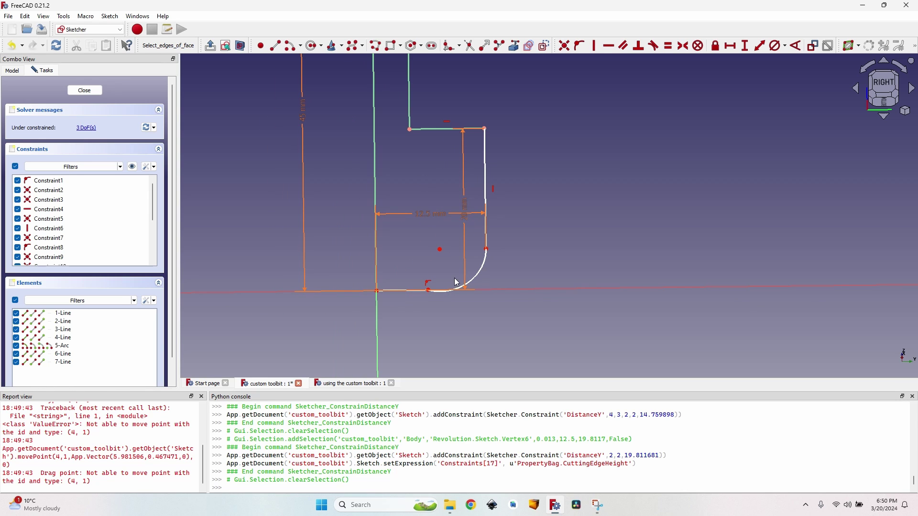
pyautogui.click(479, 275)
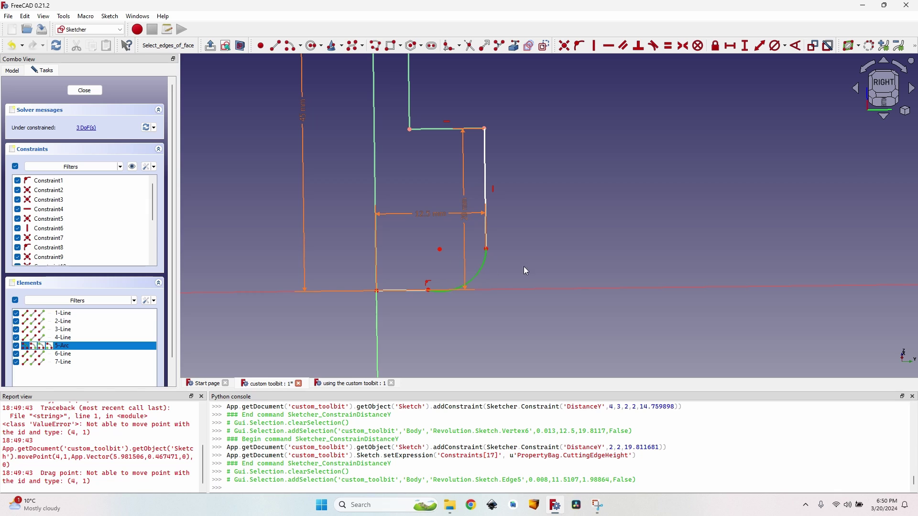
pyautogui.press('k')
pyautogui.press('s')
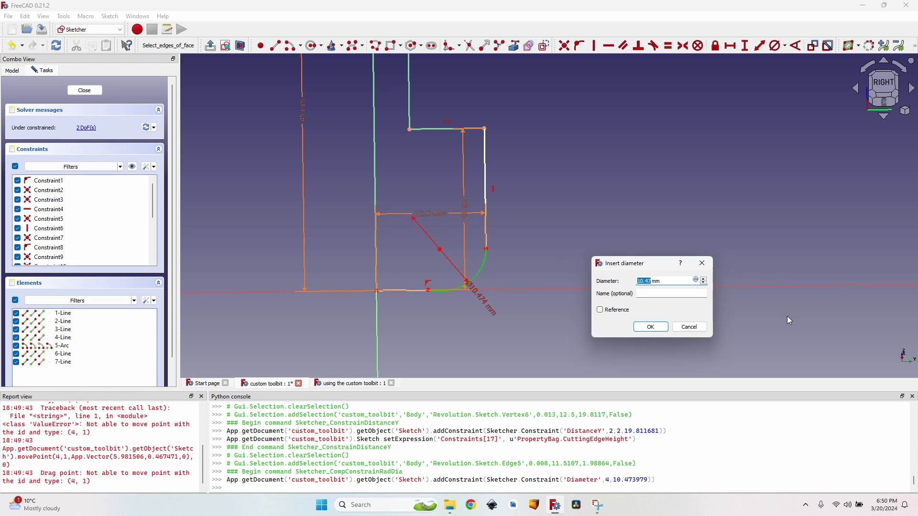
pyautogui.press('=')
pyautogui.write('PropertyBag.')
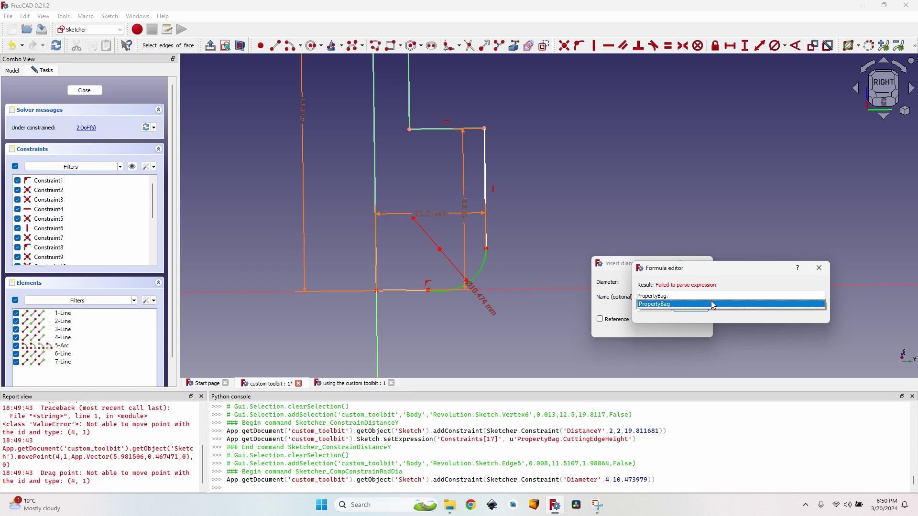
pyautogui.click(715, 306)
pyautogui.press('Return')
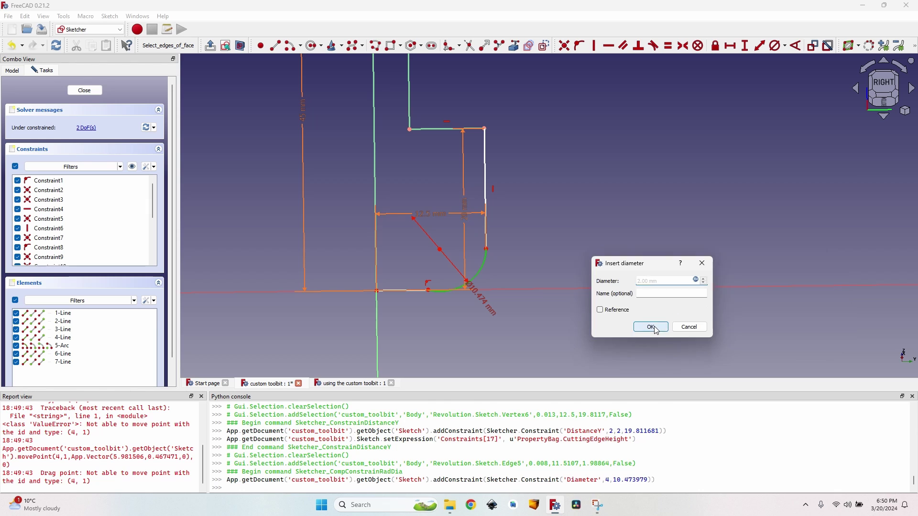
pyautogui.click(651, 329)
# Step: Move the roundover arc's centre upward and constrain it horizontally to the arc's upper endpoint and vertically to its lower endpoint
pyautogui.scroll(5, 477, 287)
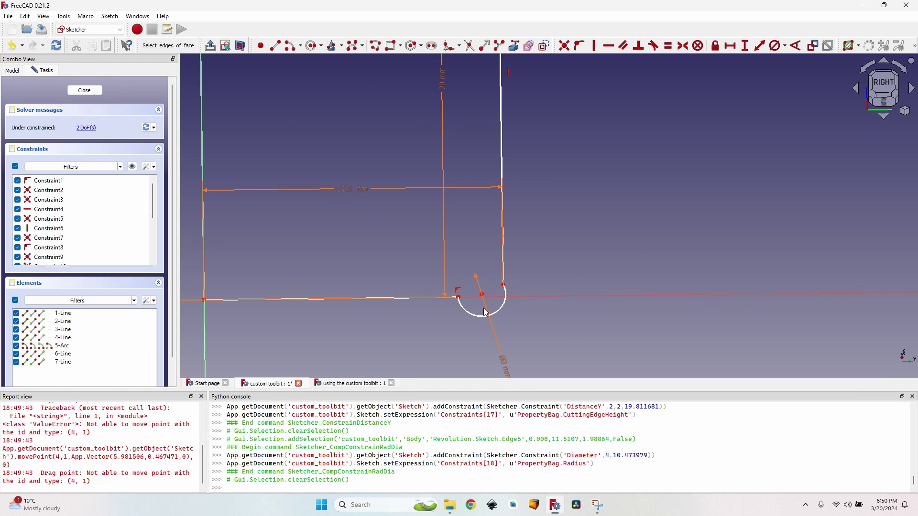
pyautogui.moveTo(481, 293)
pyautogui.mouseDown()
pyautogui.moveTo(474, 260)
pyautogui.moveTo(485, 263)
pyautogui.moveTo(473, 256)
pyautogui.moveTo(481, 279)
pyautogui.mouseUp()
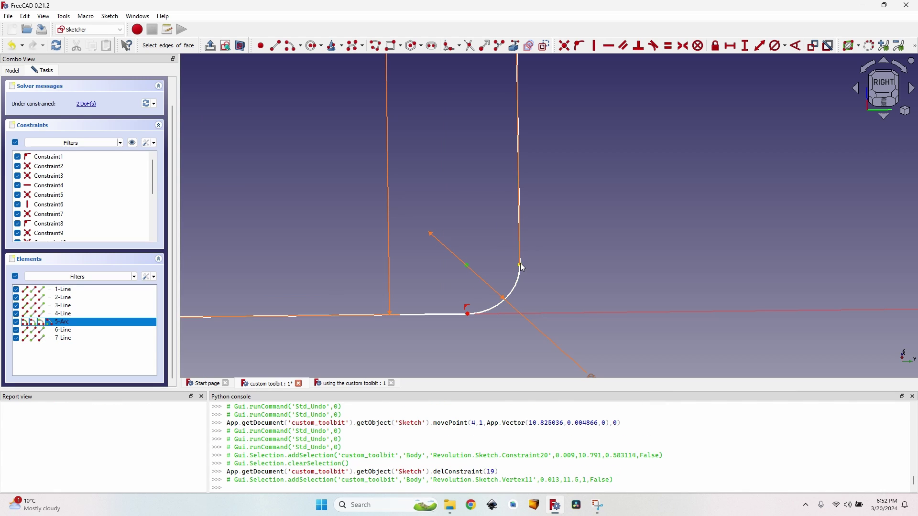
pyautogui.click(521, 265)
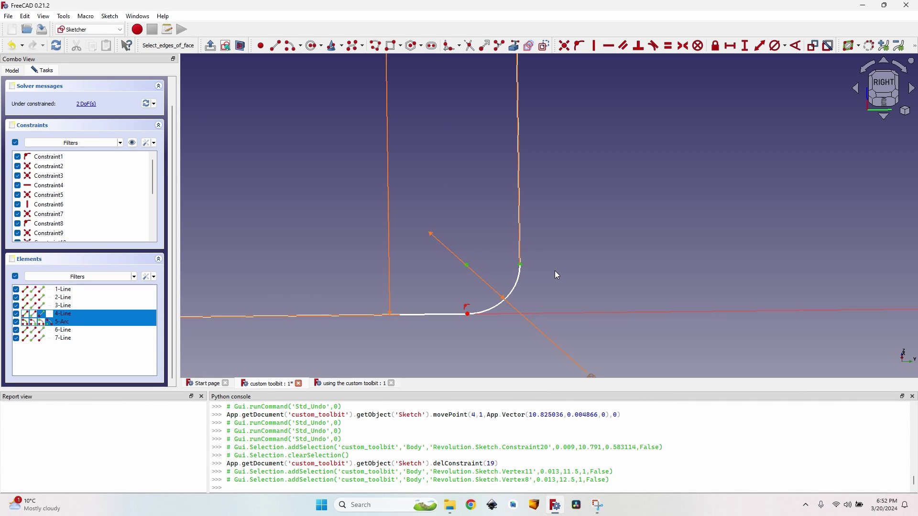
pyautogui.press('h')
pyautogui.click(467, 314)
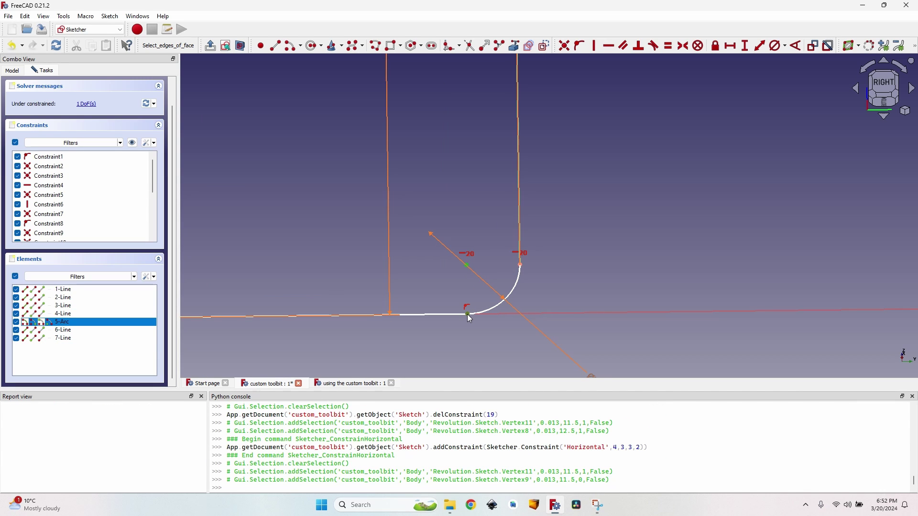
pyautogui.press('v')
# Step: Close the constrained sketch and inspect the revolved toolbit body from above and below
pyautogui.scroll(-3, 492, 268)
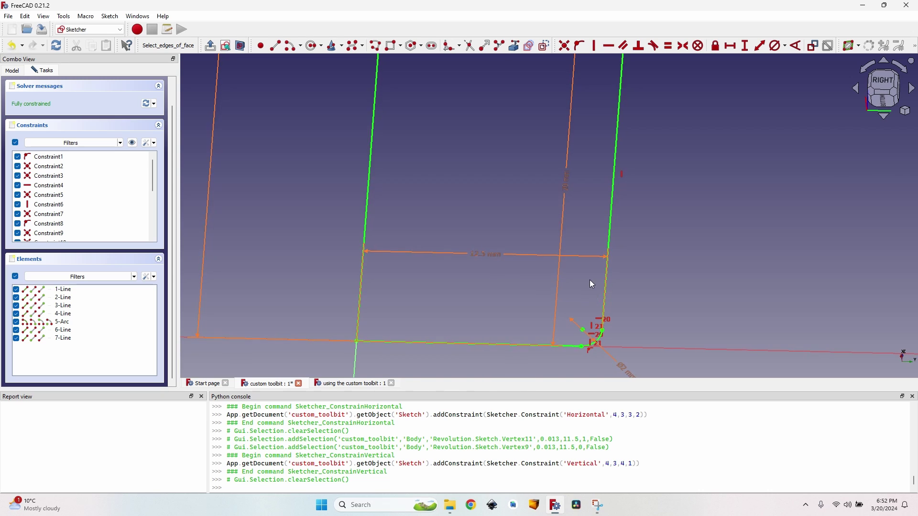
pyautogui.scroll(-3, 564, 229)
pyautogui.moveTo(529, 176); pyautogui.dragTo(461, 158, button='middle')
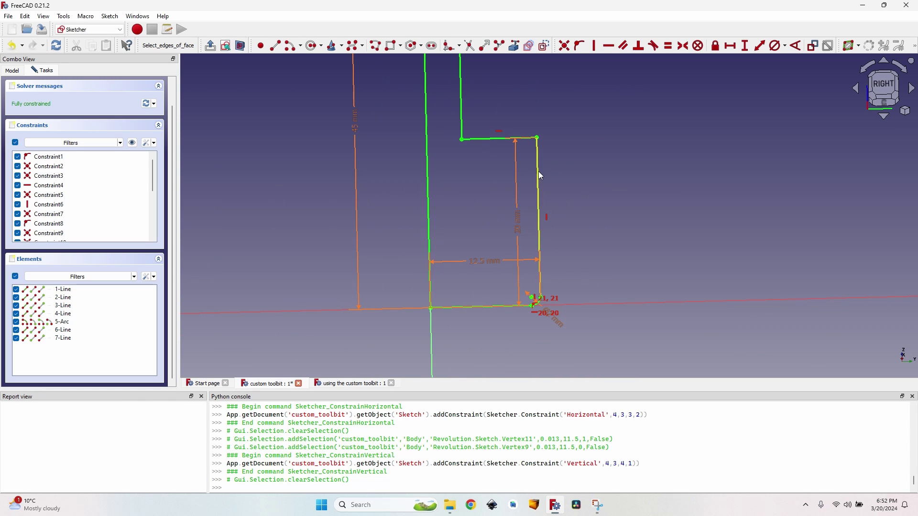
pyautogui.scroll(-3, 383, 277)
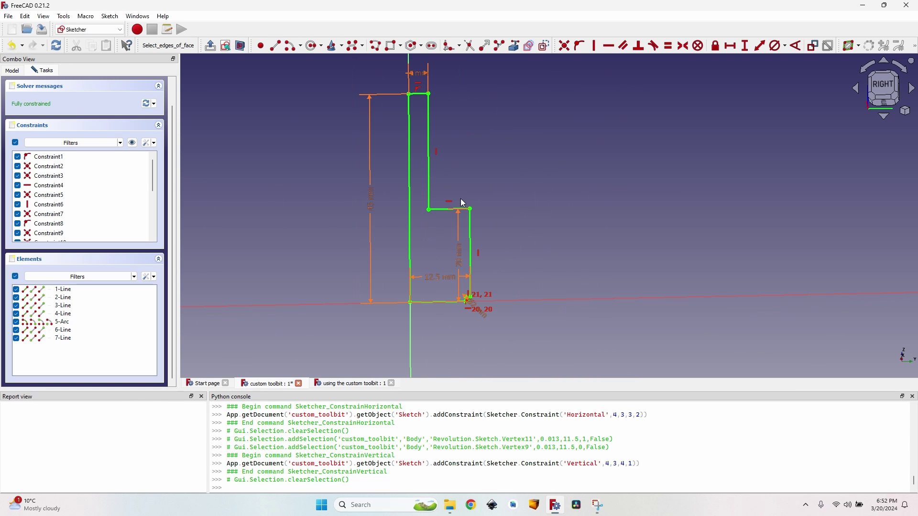
pyautogui.scroll(4, 523, 260)
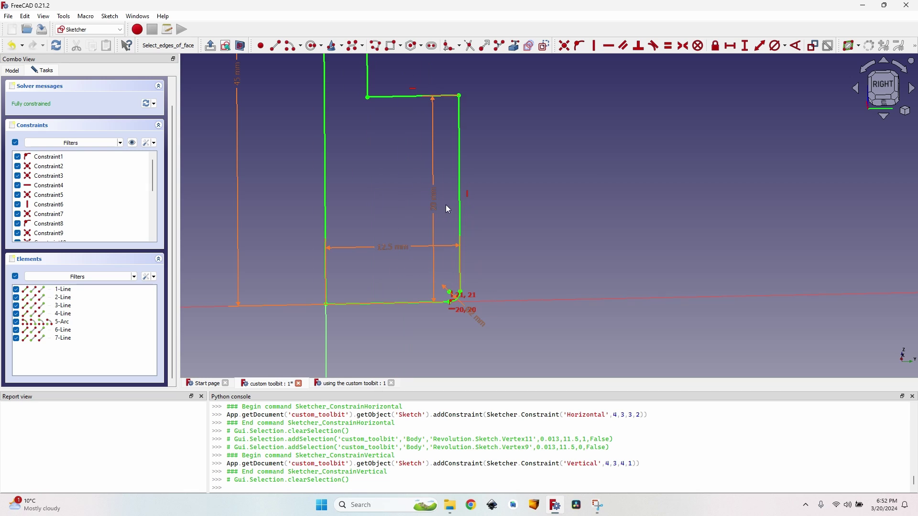
pyautogui.scroll(-3, 529, 234)
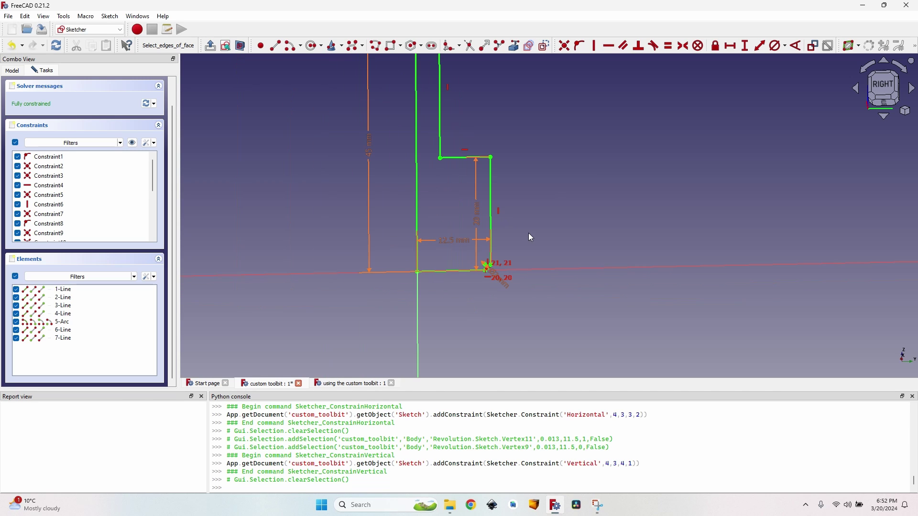
pyautogui.scroll(2, 172, 143)
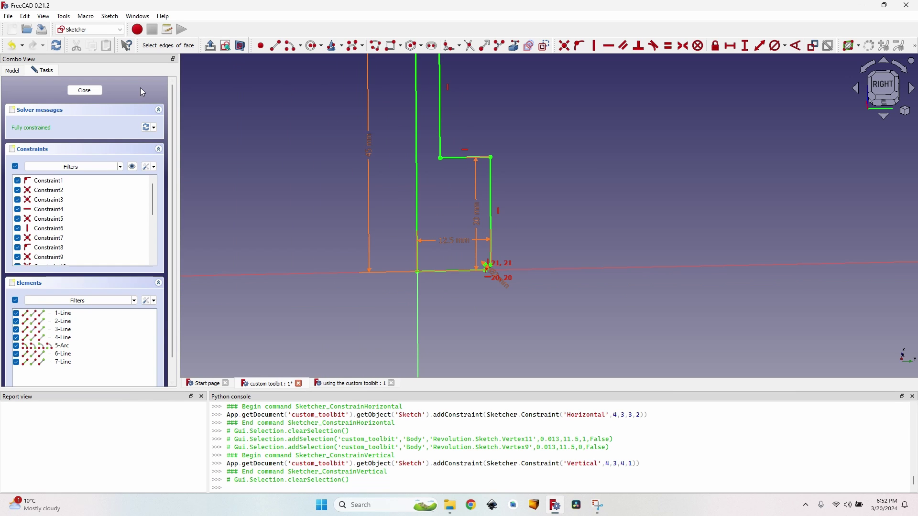
pyautogui.click(87, 90)
pyautogui.moveTo(373, 240); pyautogui.dragTo(521, 185, button='middle')
pyautogui.scroll(3, 498, 211)
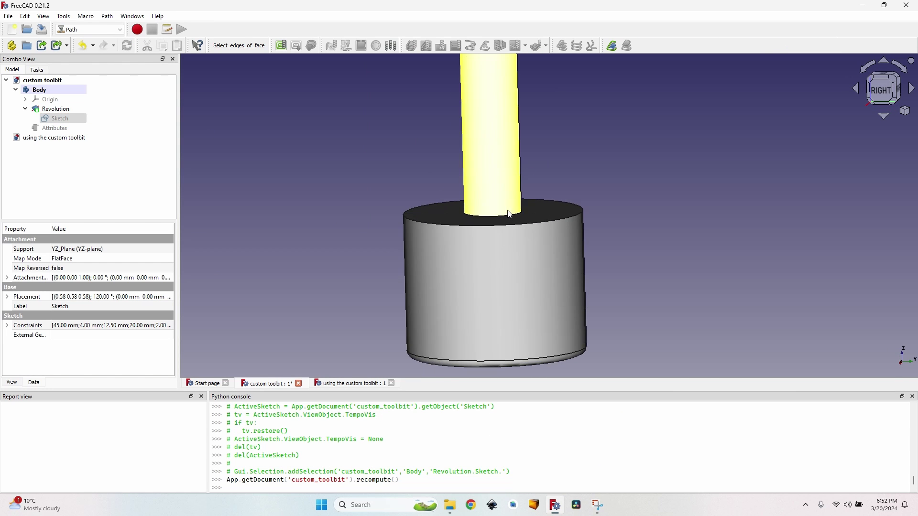
pyautogui.scroll(-2, 536, 231)
pyautogui.moveTo(537, 232); pyautogui.dragTo(485, 187, button='middle')
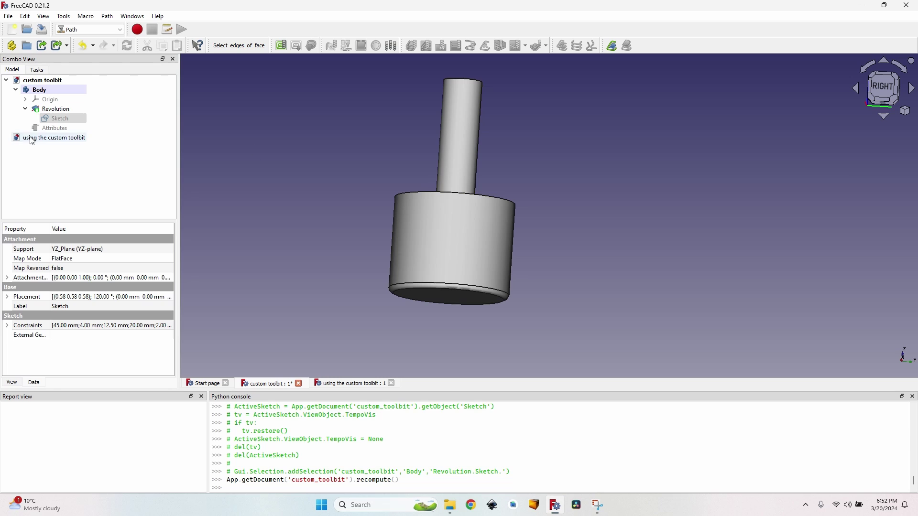
# Step: Set the Radius in the body's Attributes property bag to 5 mm
pyautogui.click(44, 129)
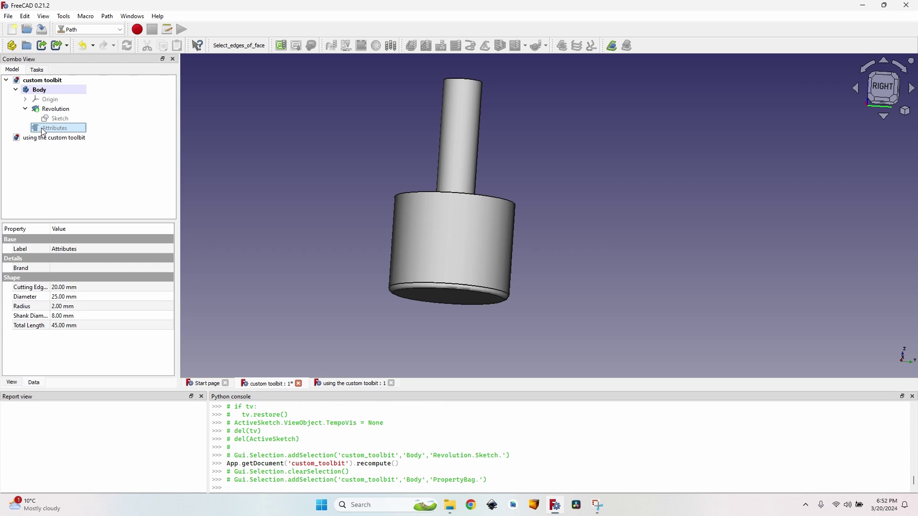
pyautogui.click(67, 309)
pyautogui.click(60, 376)
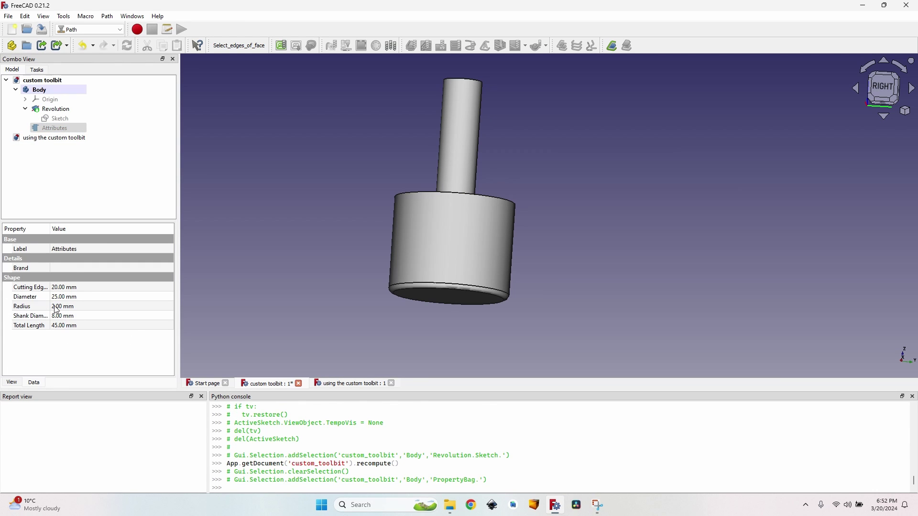
pyautogui.click(55, 308)
pyautogui.write('5')
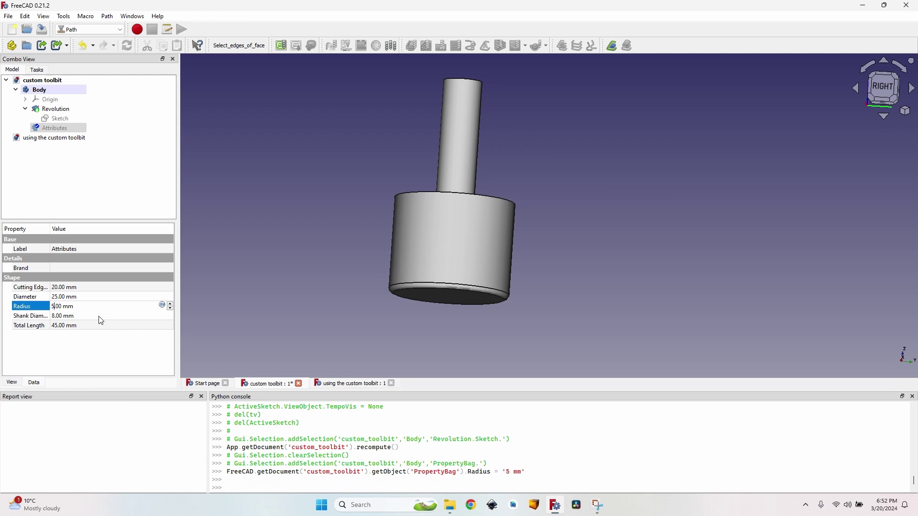
# Step: Try a Diameter of 30 mm in the Attributes property bag
pyautogui.click(55, 297)
pyautogui.click(58, 297)
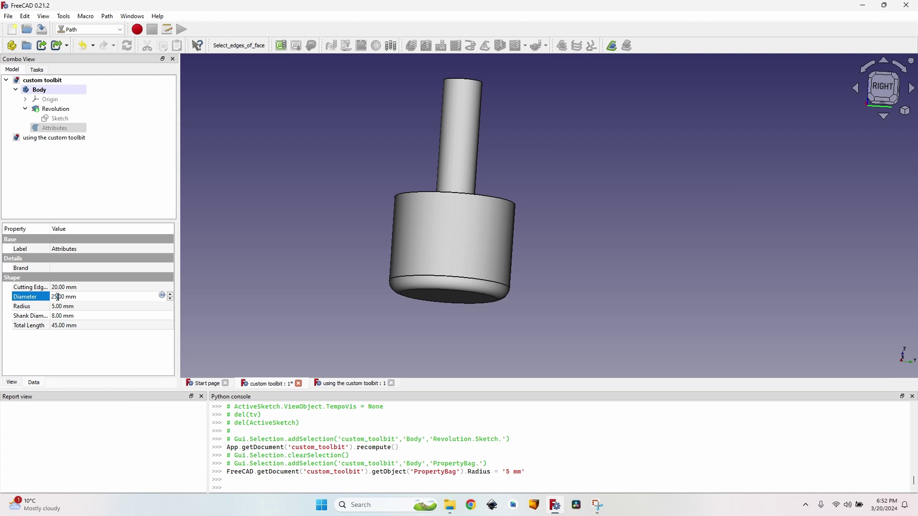
pyautogui.write('30')
pyautogui.click(76, 306)
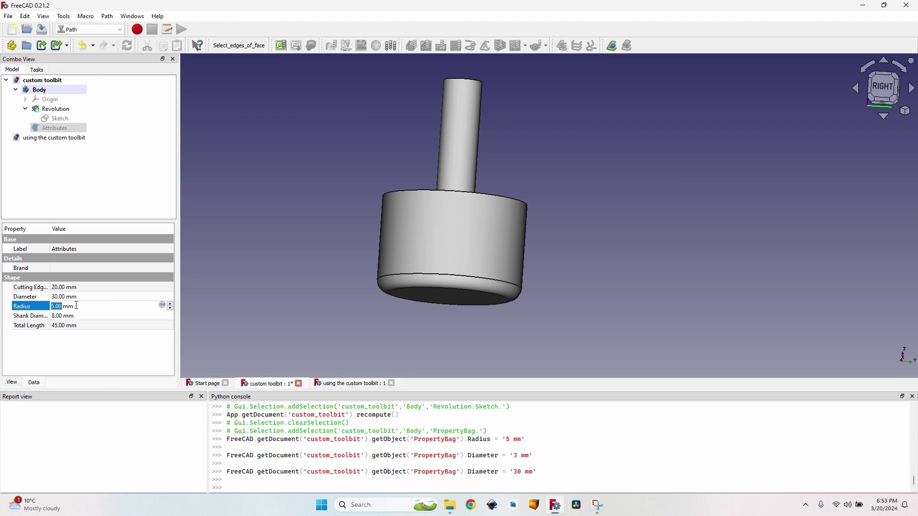
# Step: Set the toolbit's Diameter to 20 mm and its cutting edge height to 15 mm, and inspect the updated body
pyautogui.click(57, 297)
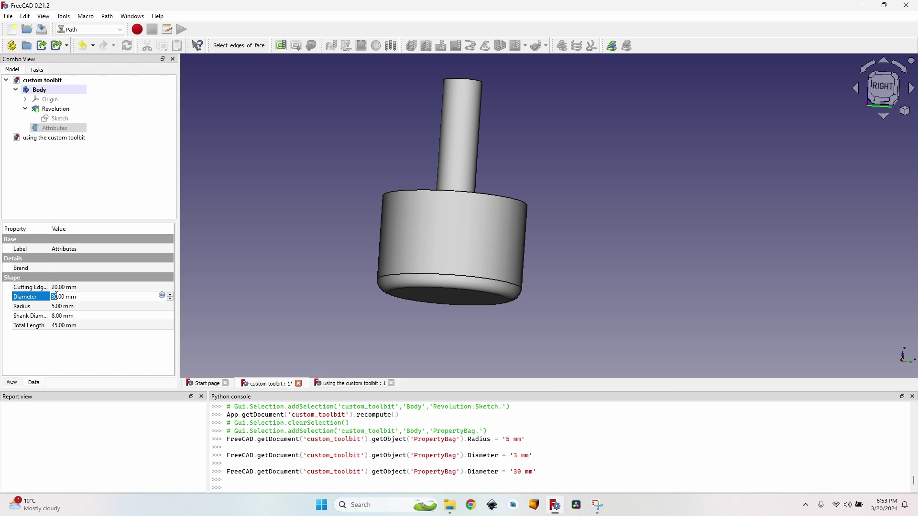
pyautogui.write('20')
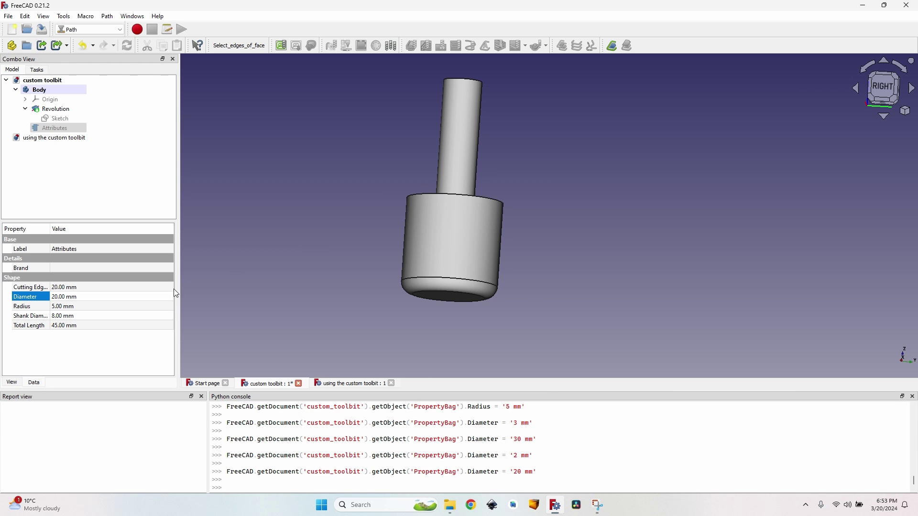
pyautogui.click(66, 288)
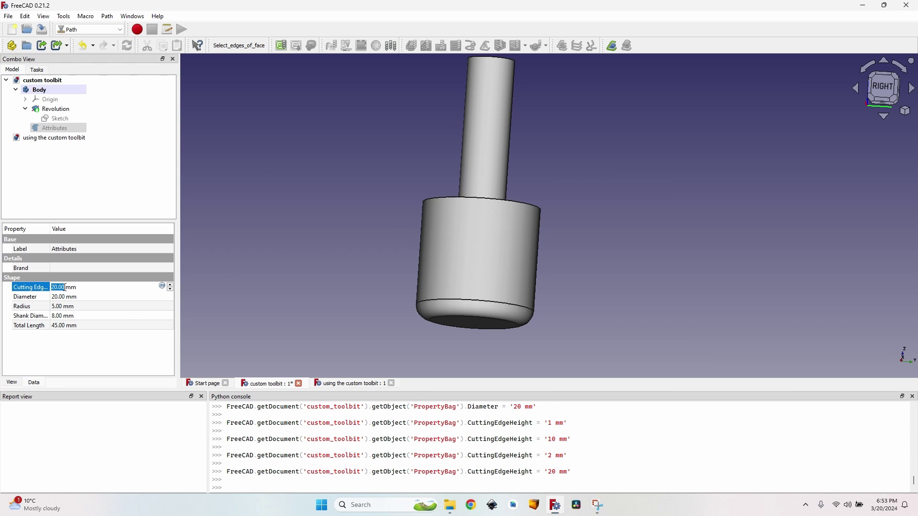
pyautogui.write('15')
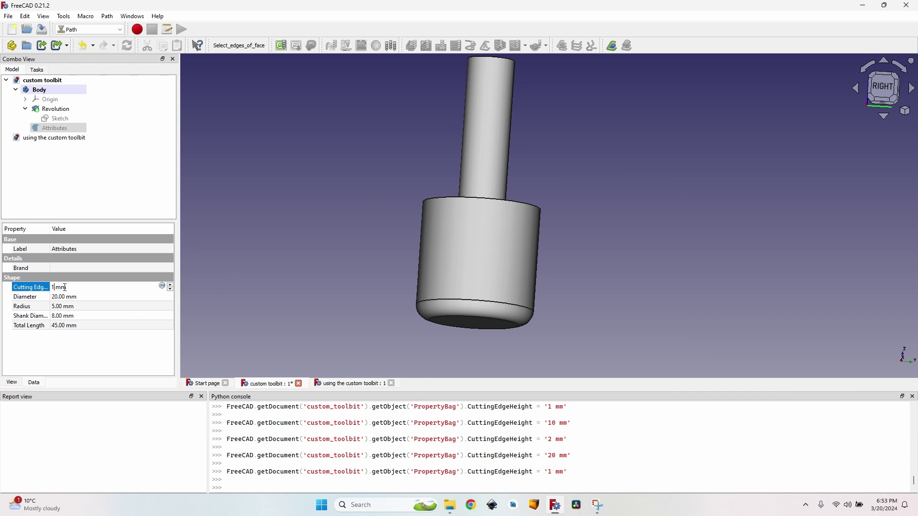
pyautogui.press('Tab')
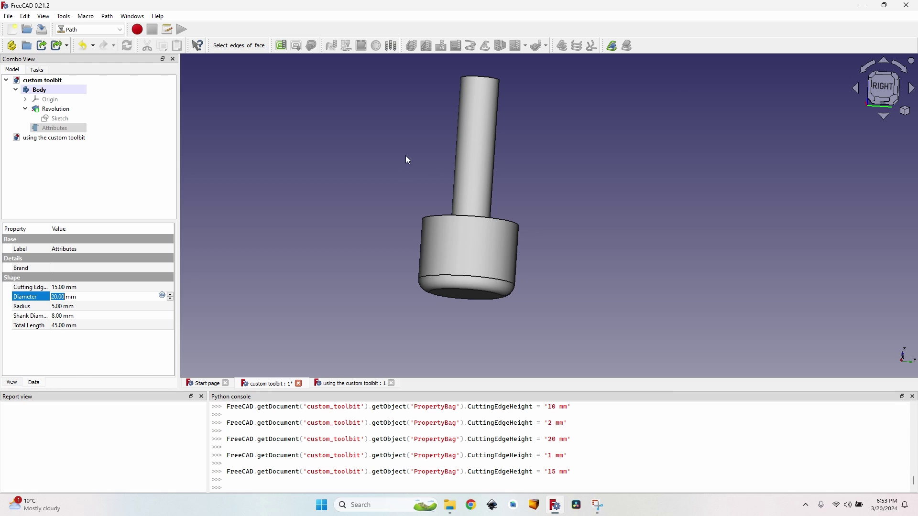
pyautogui.moveTo(405, 157); pyautogui.dragTo(431, 155, button='middle')
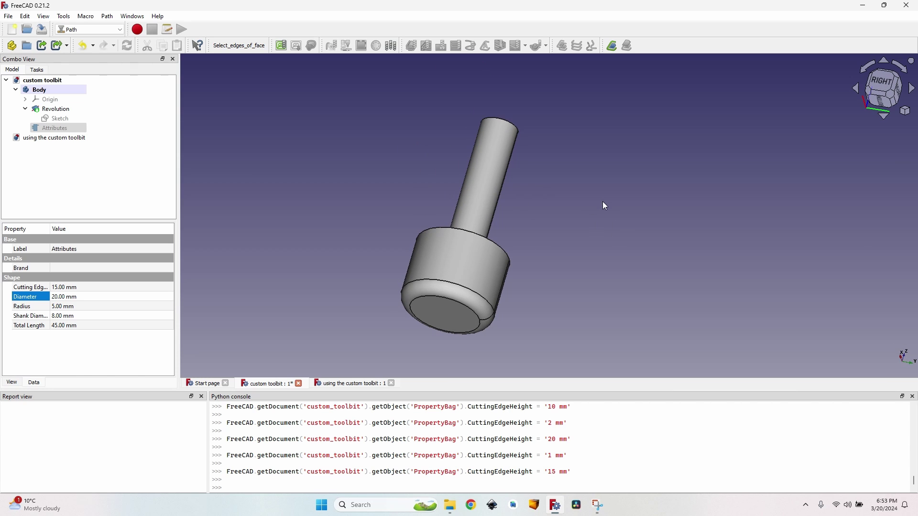
pyautogui.moveTo(543, 195); pyautogui.dragTo(492, 174, button='middle')
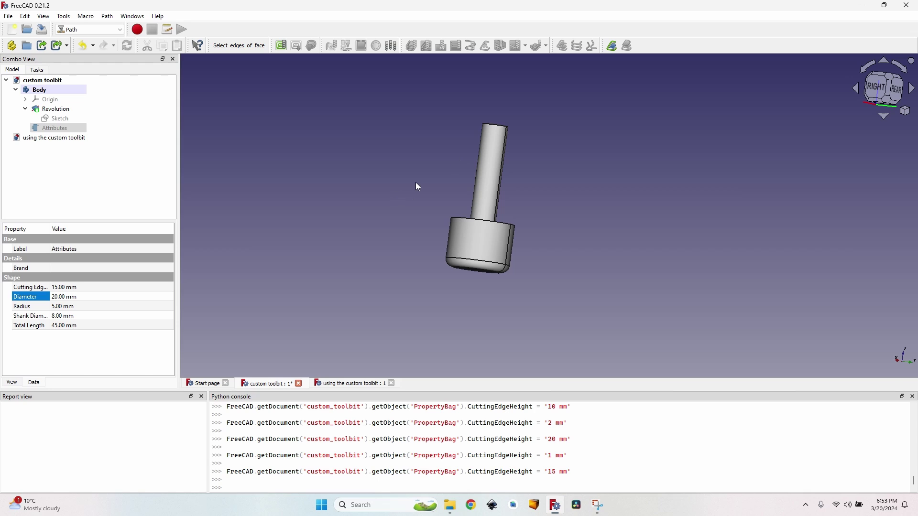
# Step: Save the custom toolbit document and reopen the revolution's sketch to review the profile
pyautogui.hotkey('ctrl', 's')
pyautogui.moveTo(440, 154); pyautogui.dragTo(360, 177, button='middle')
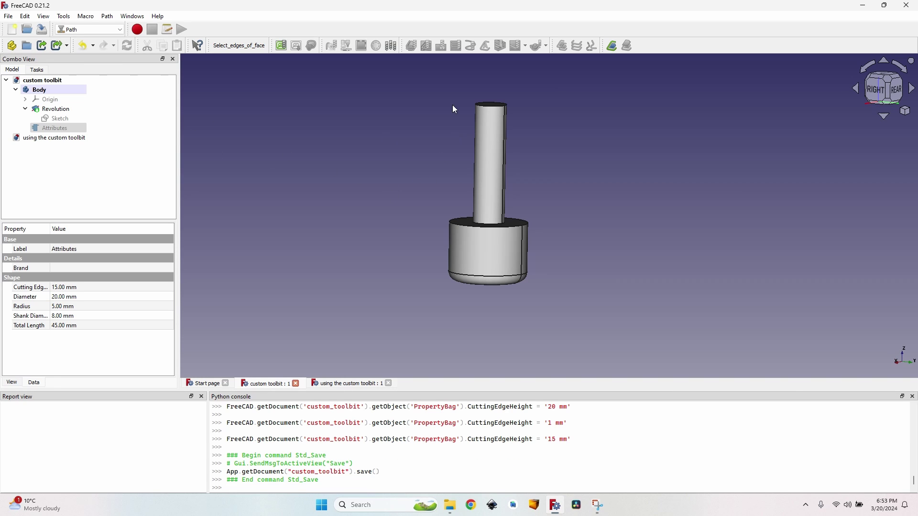
pyautogui.doubleClick(55, 119)
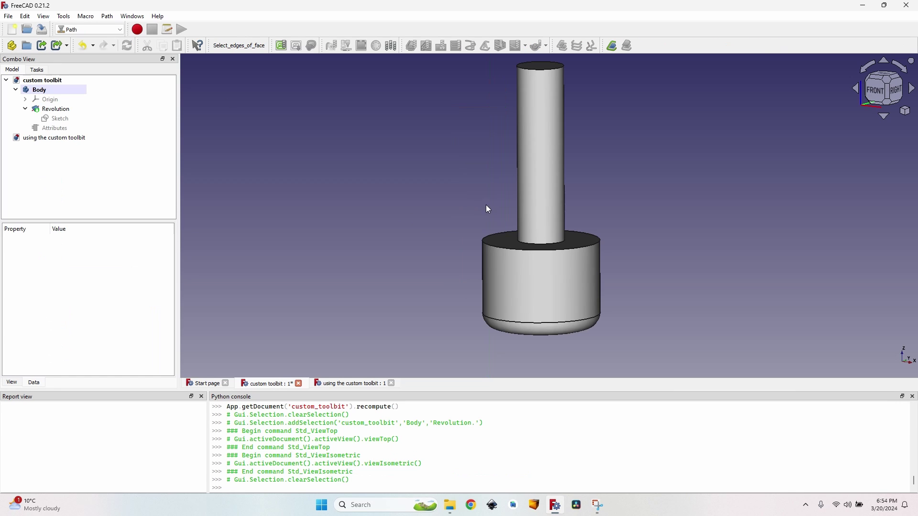
pyautogui.moveTo(486, 205); pyautogui.dragTo(355, 158, button='middle')
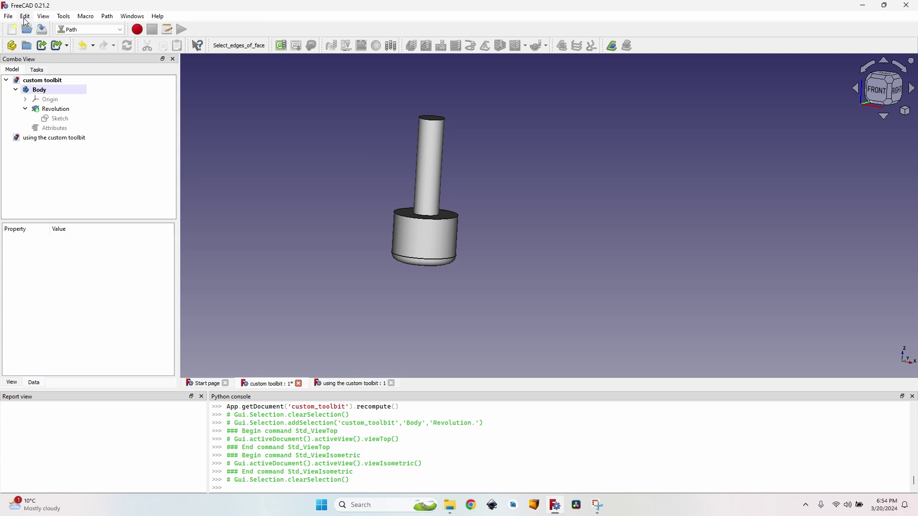
# Step: Apply the general document preferences with saving a thumbnail into the project file enabled
pyautogui.click(25, 16)
pyautogui.click(82, 231)
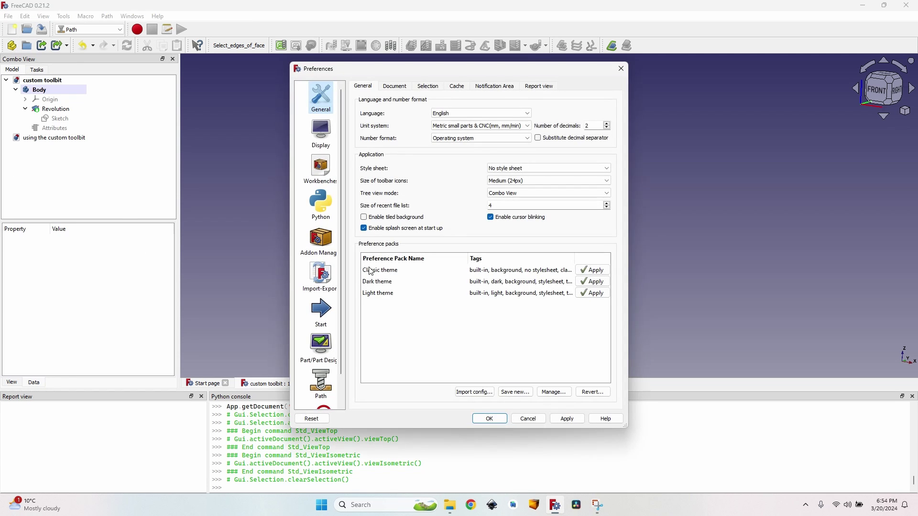
pyautogui.click(395, 87)
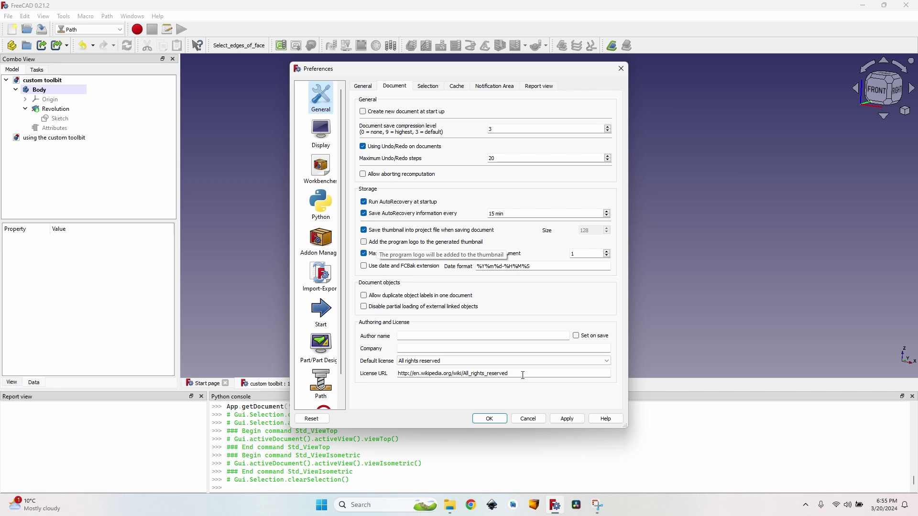
pyautogui.click(567, 419)
pyautogui.click(506, 262)
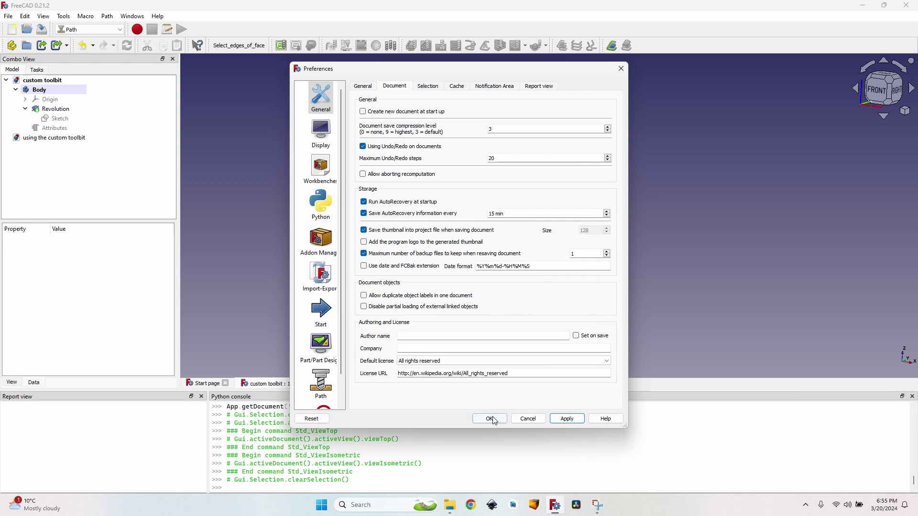
pyautogui.click(490, 418)
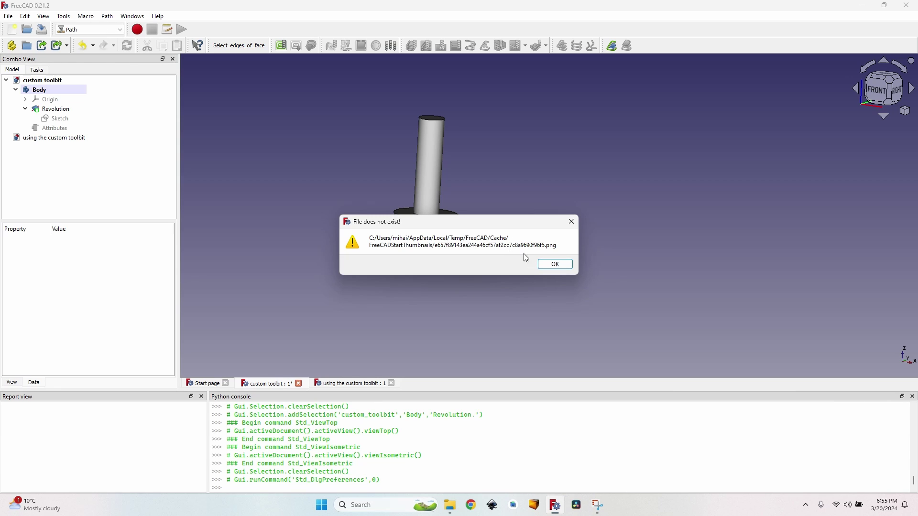
pyautogui.click(554, 265)
# Step: Orient the toolbit upright in the straight front-right edge view and save the document with that view
pyautogui.scroll(2, 386, 192)
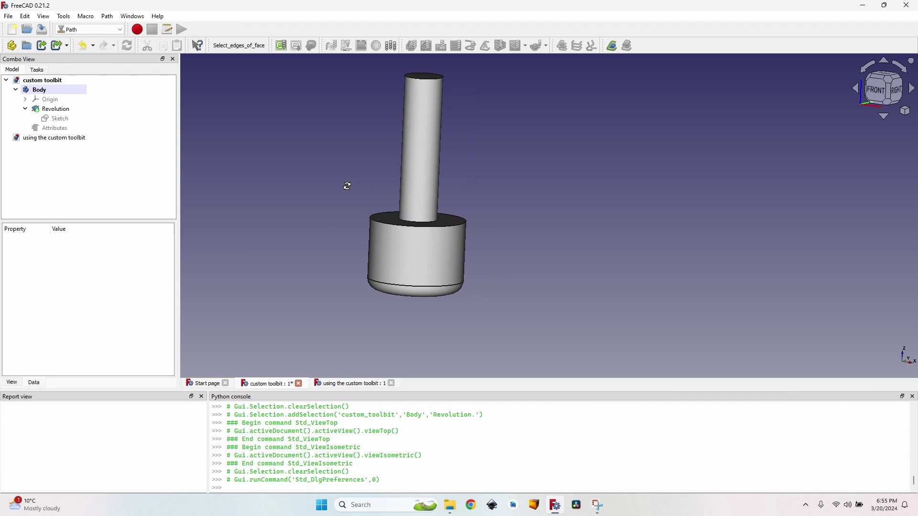
pyautogui.moveTo(373, 253); pyautogui.dragTo(396, 260, button='middle')
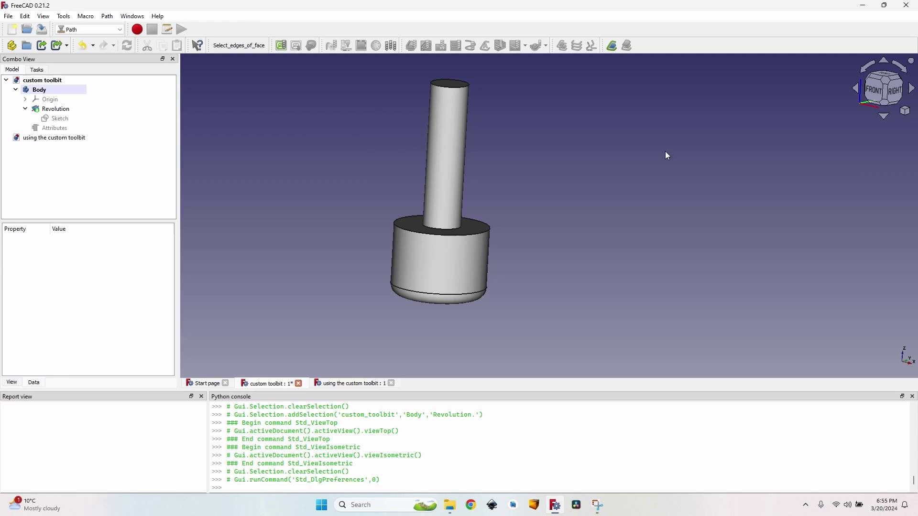
pyautogui.click(886, 97)
pyautogui.moveTo(380, 212); pyautogui.dragTo(466, 223, button='middle')
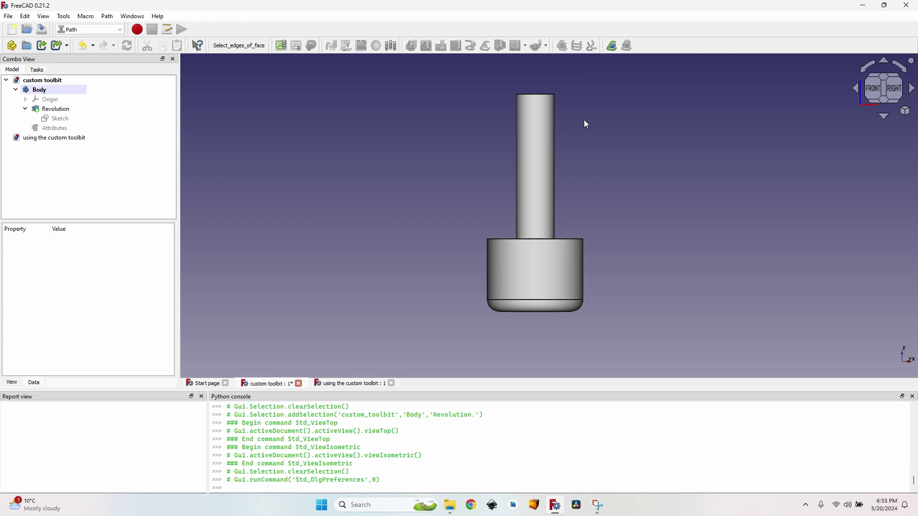
pyautogui.hotkey('ctrl', 's')
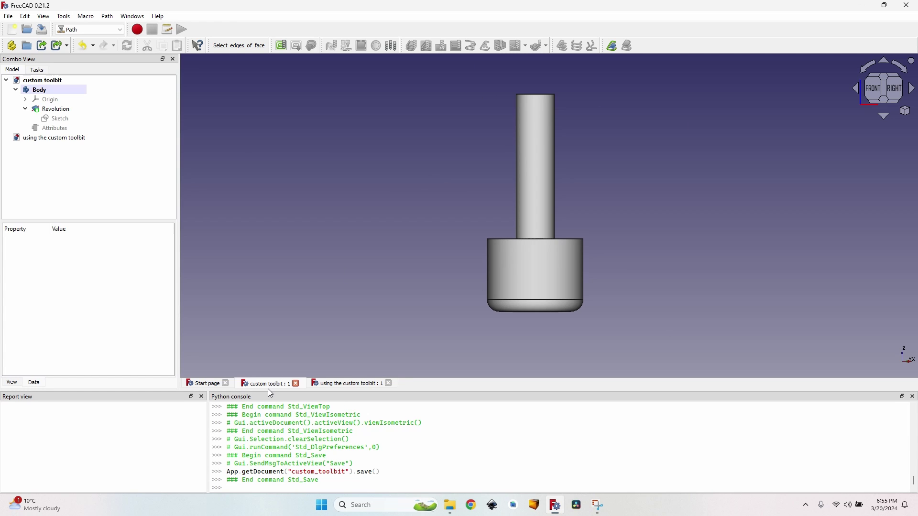
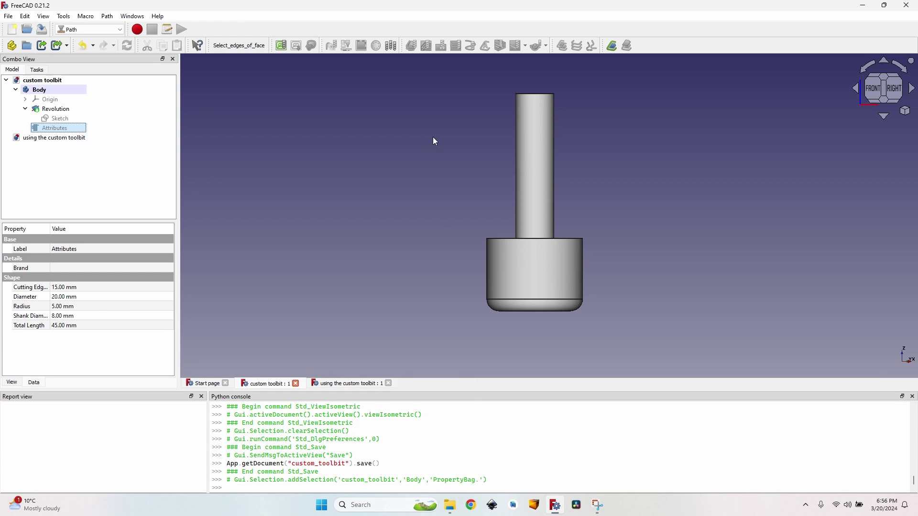
# Step: Close the custom toolbit document, check its file in File Explorer's custom toolbits folder and return to FreeCAD
pyautogui.click(297, 384)
pyautogui.hotkey('alt', 'Tab')
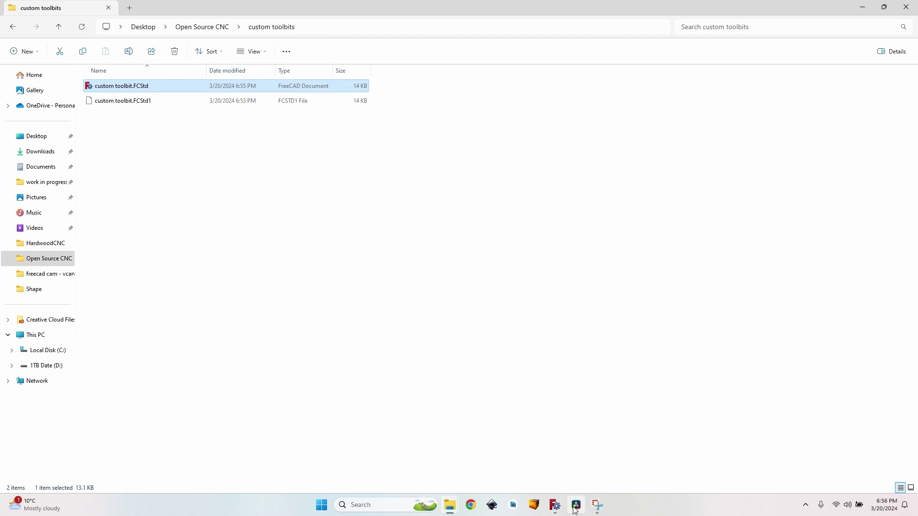
pyautogui.click(556, 506)
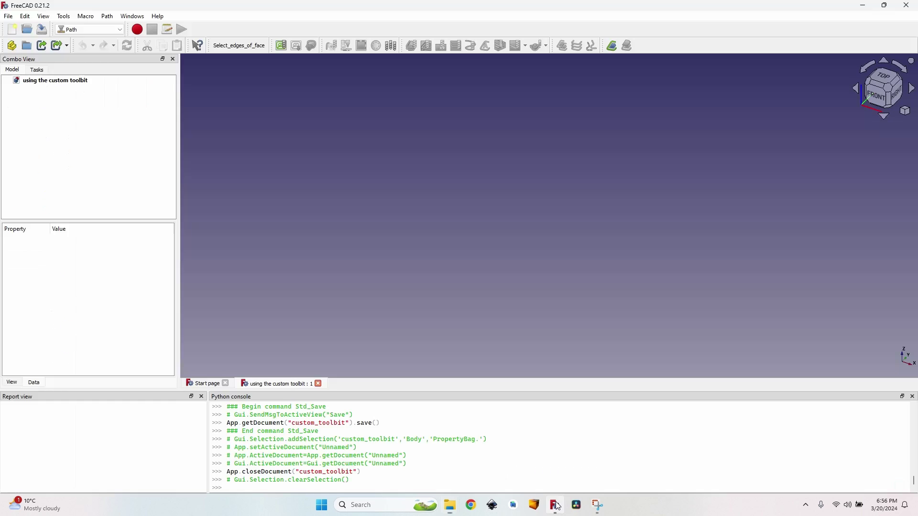
# Step: Start creating a toolbit in the ToolBit Library editor, copy the tool shape folder's path and cancel the shape selection
pyautogui.click(107, 19)
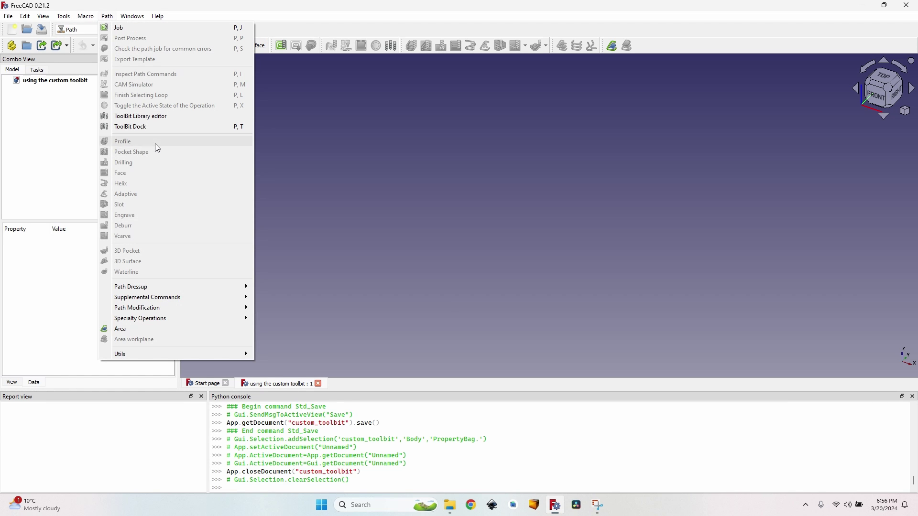
pyautogui.click(169, 119)
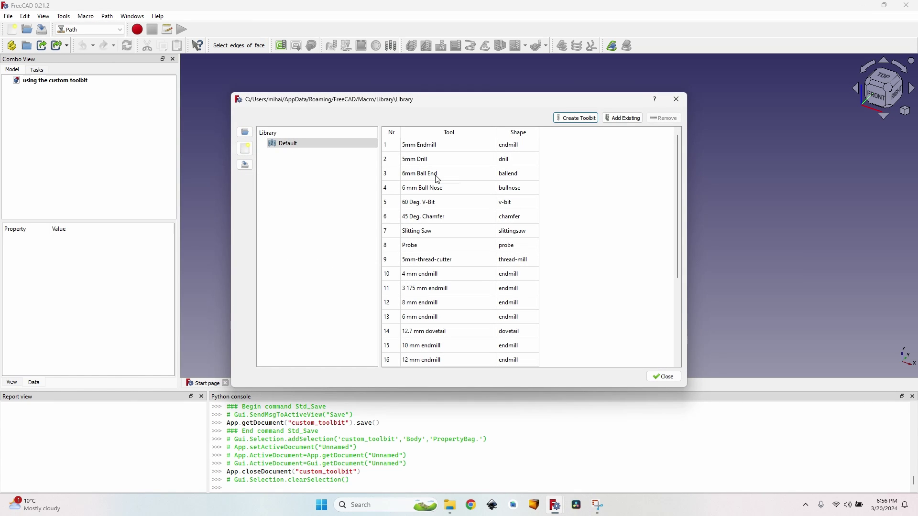
pyautogui.click(588, 119)
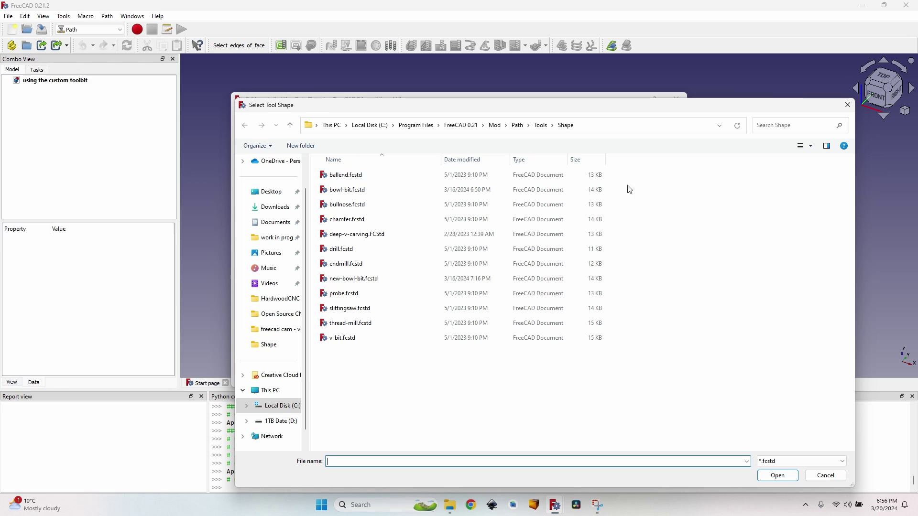
pyautogui.click(605, 127)
pyautogui.hotkey('ctrl', 'c')
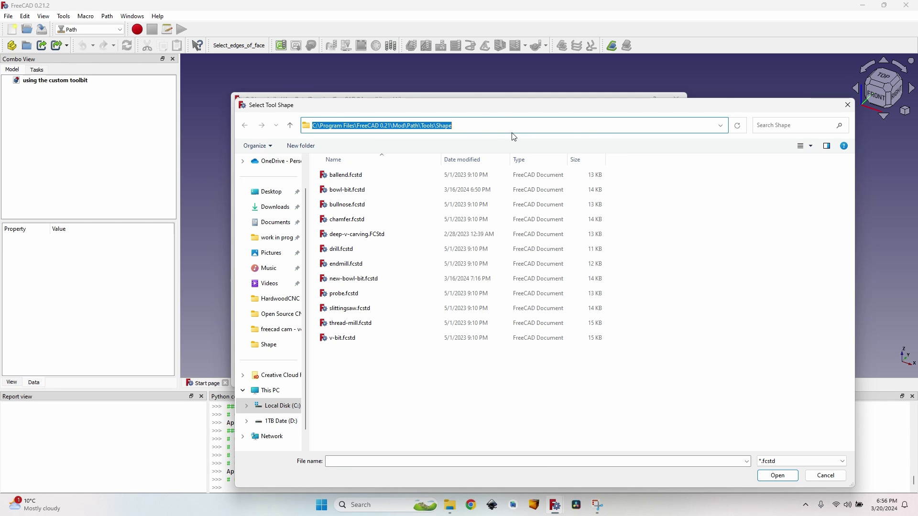
pyautogui.click(824, 476)
# Step: Switch to the Open Source CNC window in File Explorer and go to C:\Program Files\FreeCAD 0.21\Mod\Path\Tools\Shape
pyautogui.moveTo(454, 502)
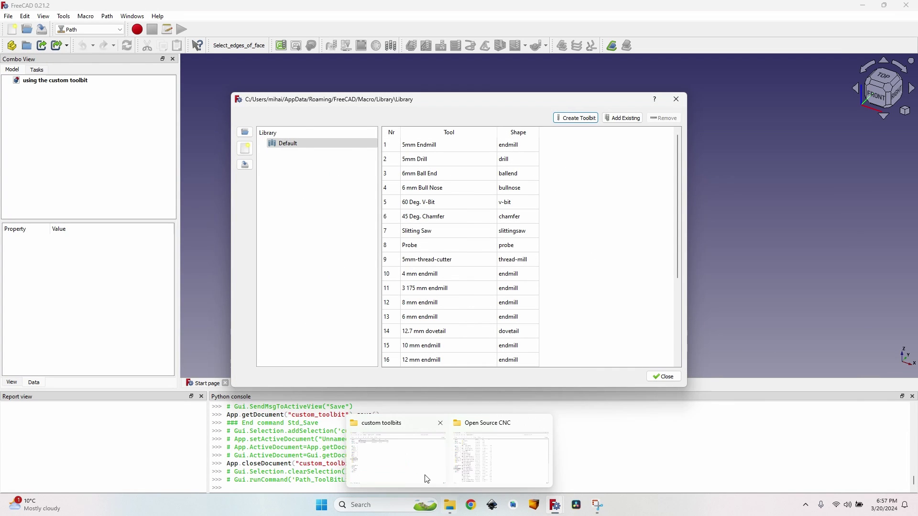
pyautogui.click(497, 467)
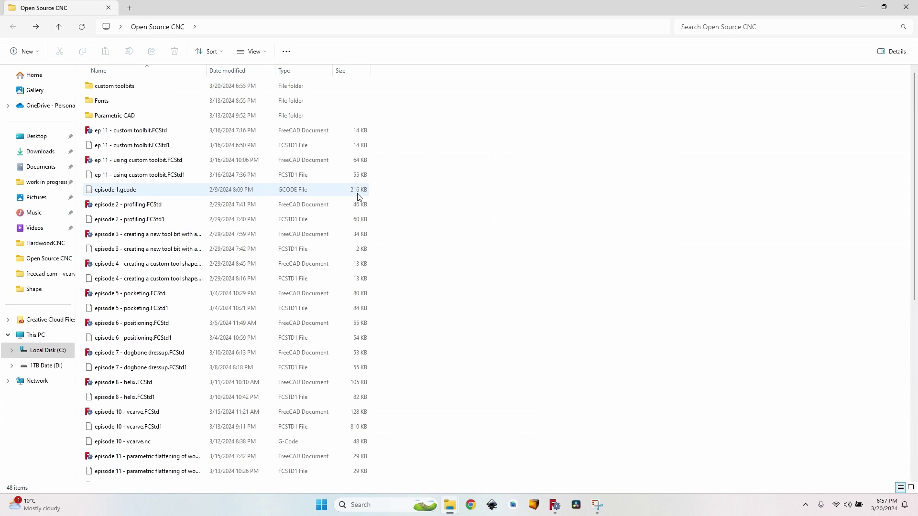
pyautogui.click(249, 29)
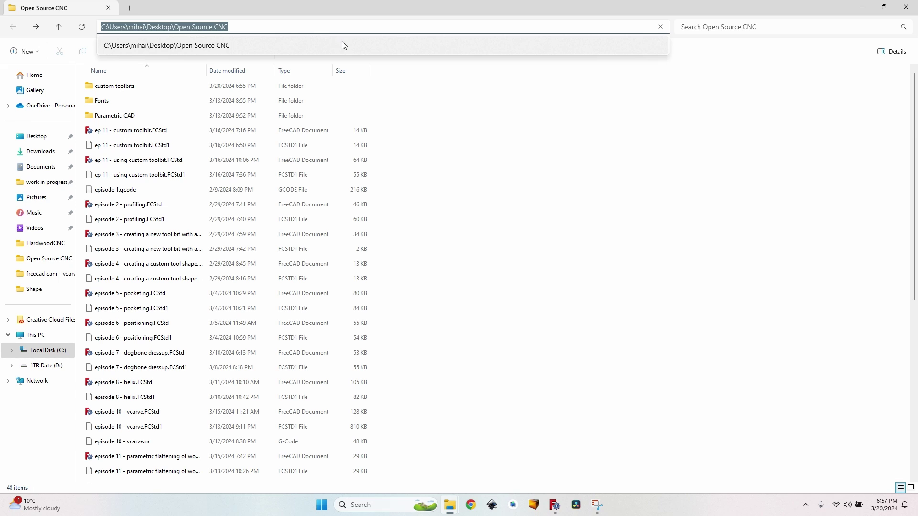
pyautogui.hotkey('ctrl', 'v')
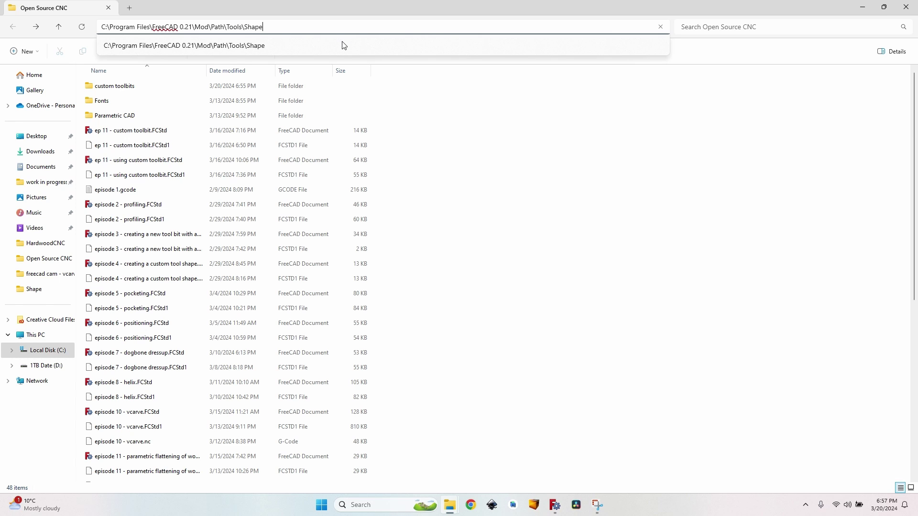
pyautogui.press('Return')
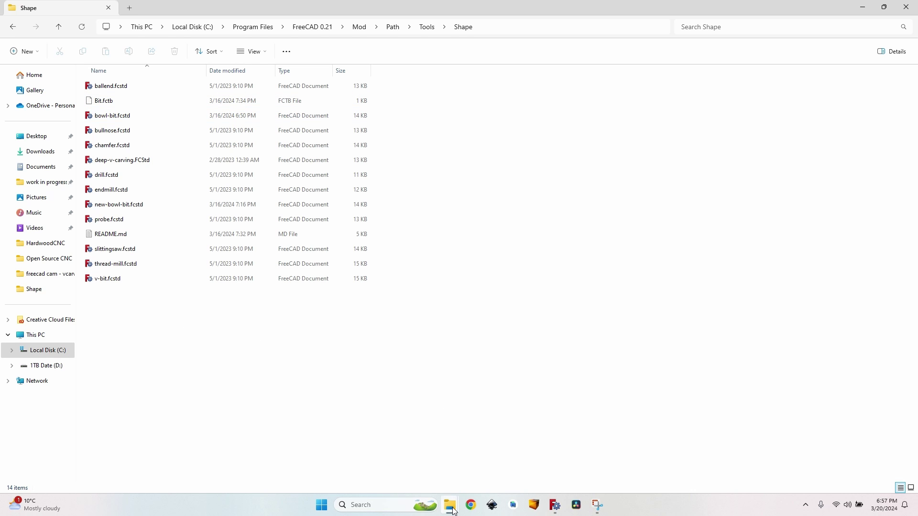
# Step: Rename custom toolbit.FCStd in the custom toolbits folder to custom-toolbit.FCStd
pyautogui.moveTo(452, 505)
pyautogui.click(397, 454)
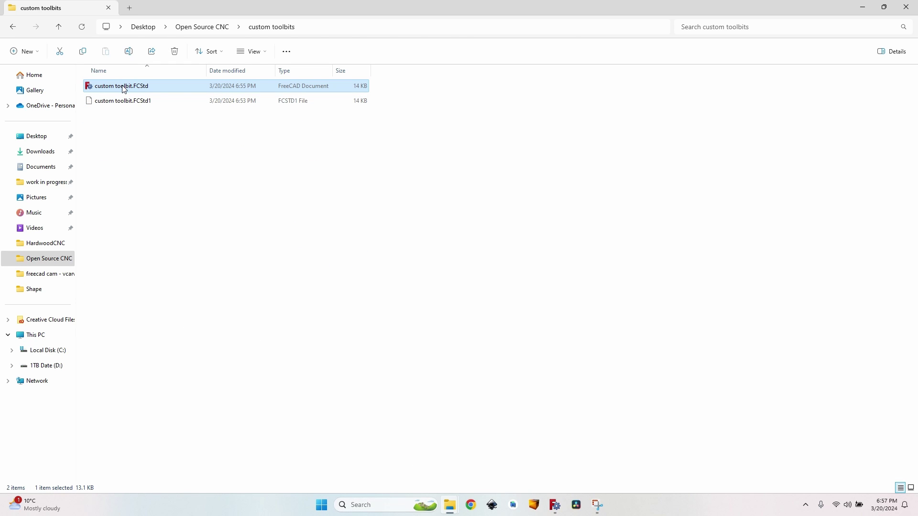
pyautogui.press('F2')
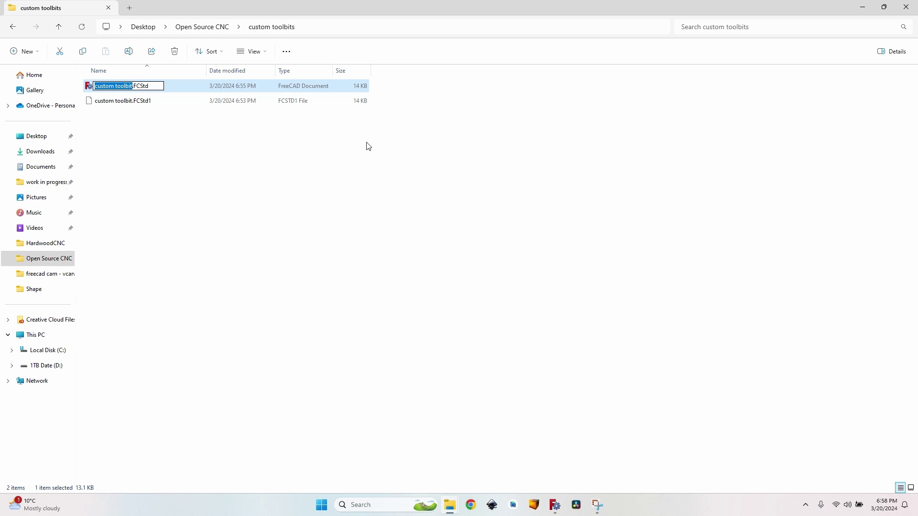
pyautogui.press('Right')
pyautogui.press('BackSpace')
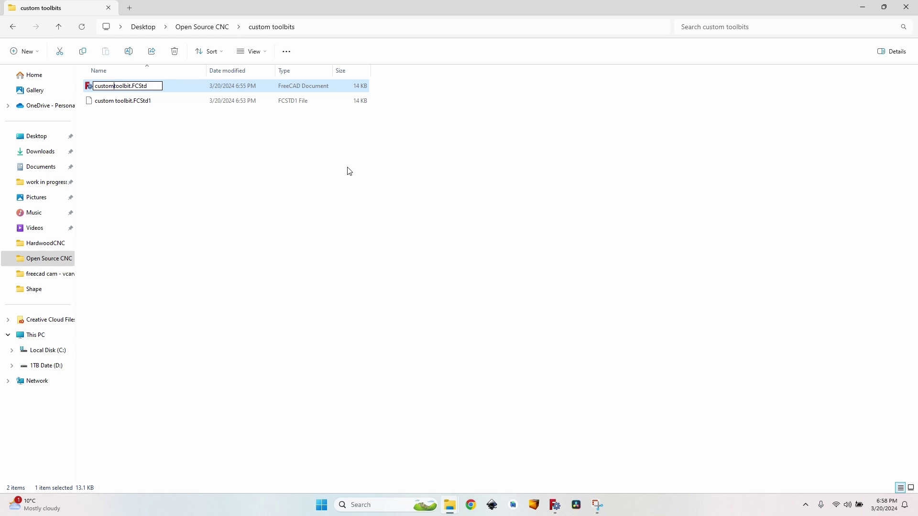
pyautogui.write('-')
pyautogui.press('Return')
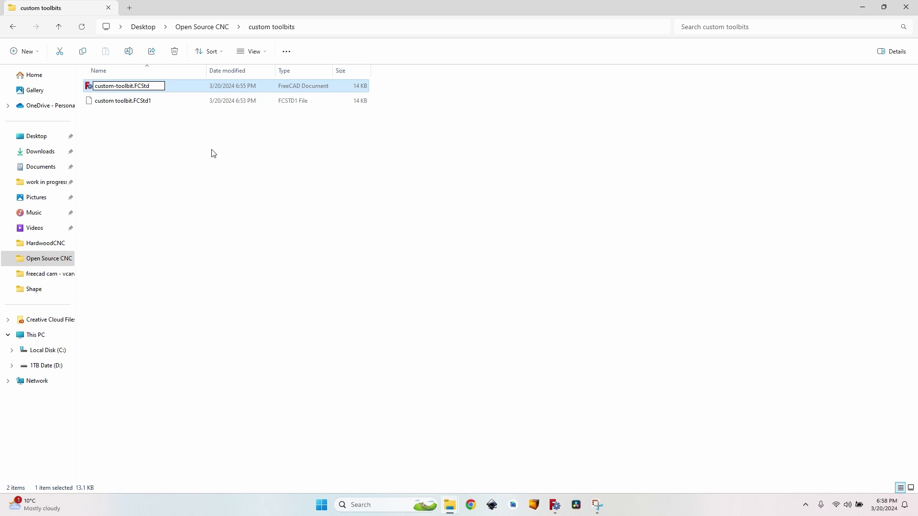
# Step: Copy custom-toolbit.FCStd from the custom toolbits folder into FreeCAD's Shape folder
pyautogui.click(119, 104)
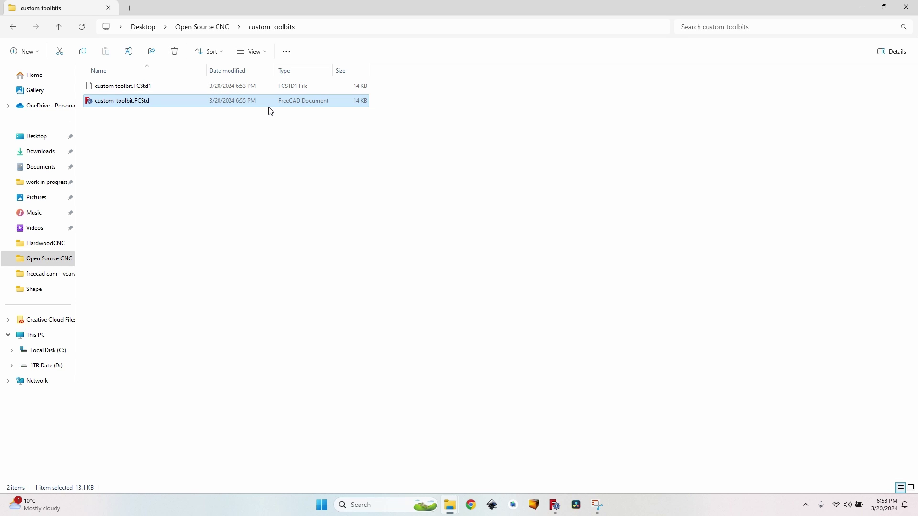
pyautogui.hotkey('ctrl', 'c')
pyautogui.click(483, 461)
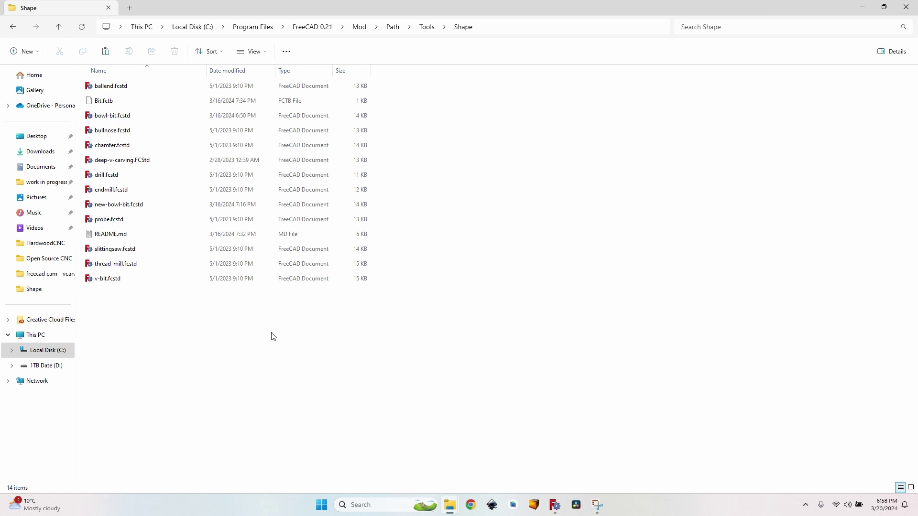
pyautogui.hotkey('ctrl', 'v')
# Step: Switch to FreeCAD and create a library toolbit from the custom-toolbit.FCStd shape, saving it as "20mm bowl bit"
pyautogui.hotkey('alt', 'Tab')
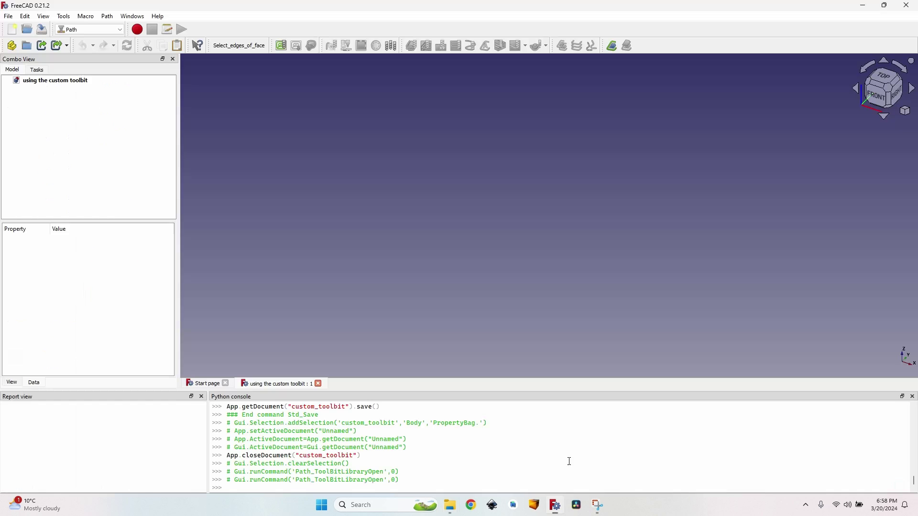
pyautogui.click(107, 16)
pyautogui.click(165, 116)
pyautogui.click(576, 118)
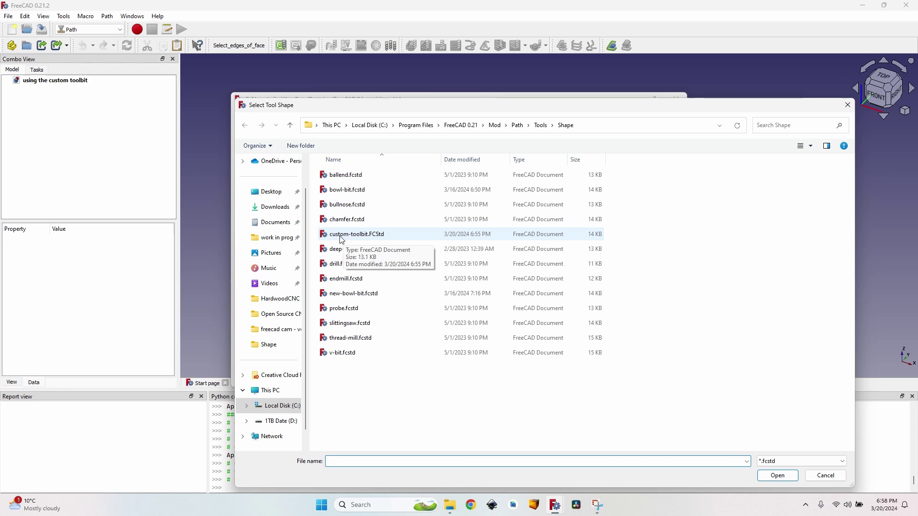
pyautogui.click(342, 236)
pyautogui.click(777, 475)
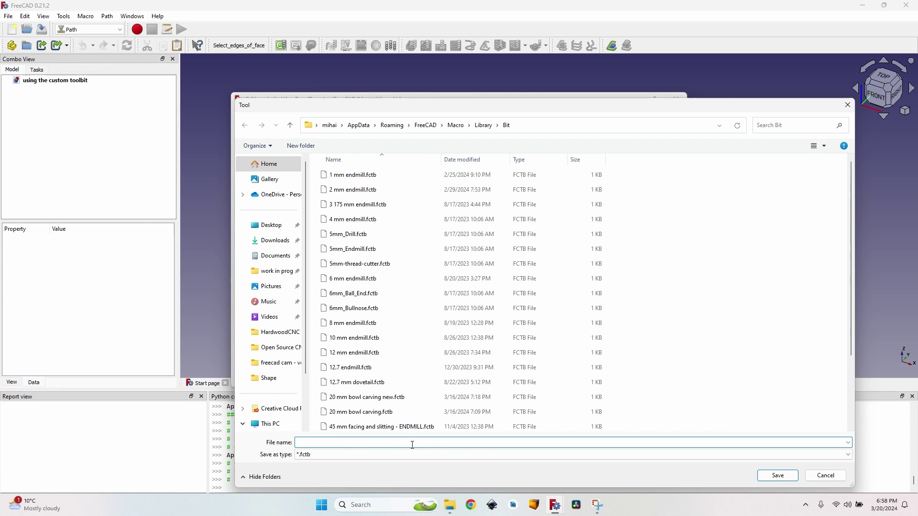
pyautogui.write('20mm bowl bit')
pyautogui.click(784, 478)
# Step: Return to the ToolBit Library editor and open the 20mm bowl bit to examine its shape file and parameters
pyautogui.moveTo(555, 510)
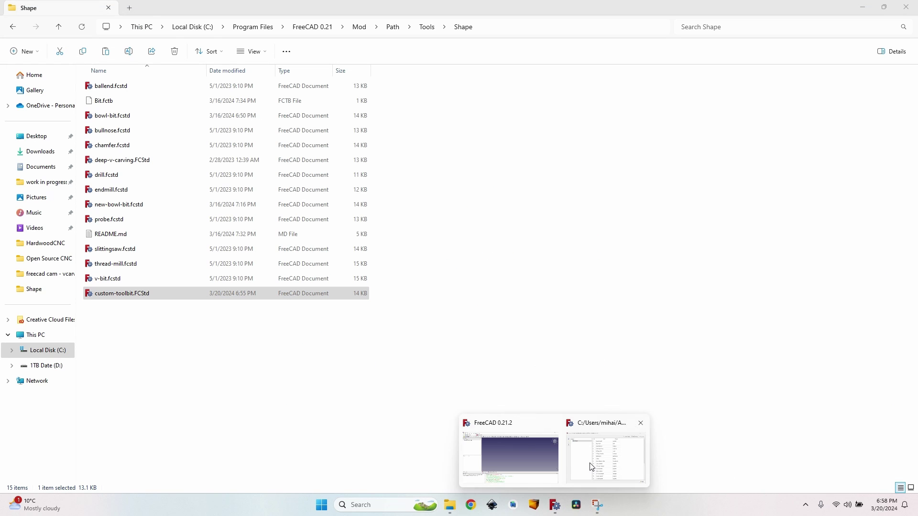
pyautogui.click(592, 467)
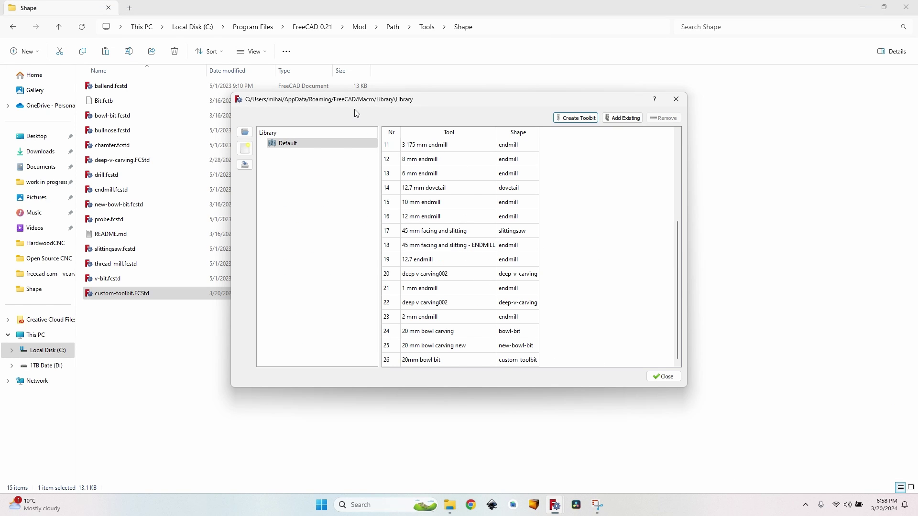
pyautogui.click(445, 361)
pyautogui.doubleClick(457, 360)
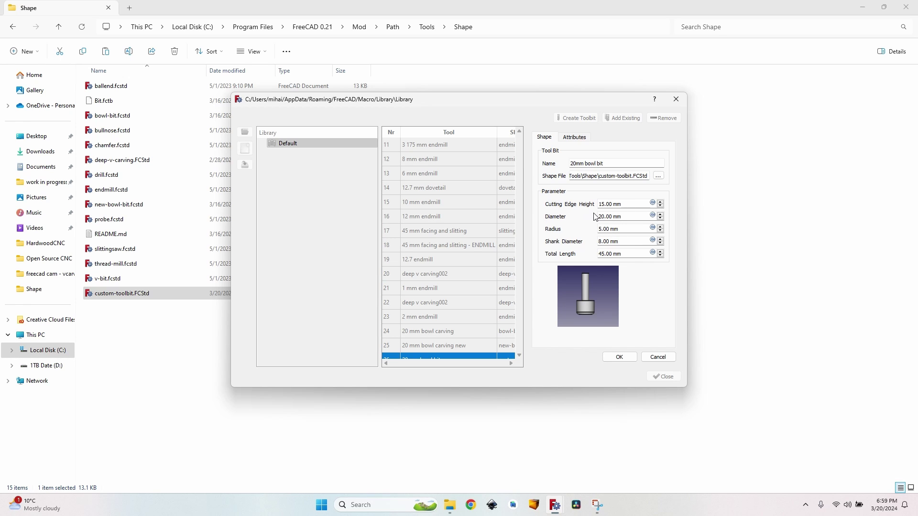
# Step: Set the 20mm bowl bit's Brand attribute to Open Source CNC, accept the toolbit changes and close the library
pyautogui.click(574, 137)
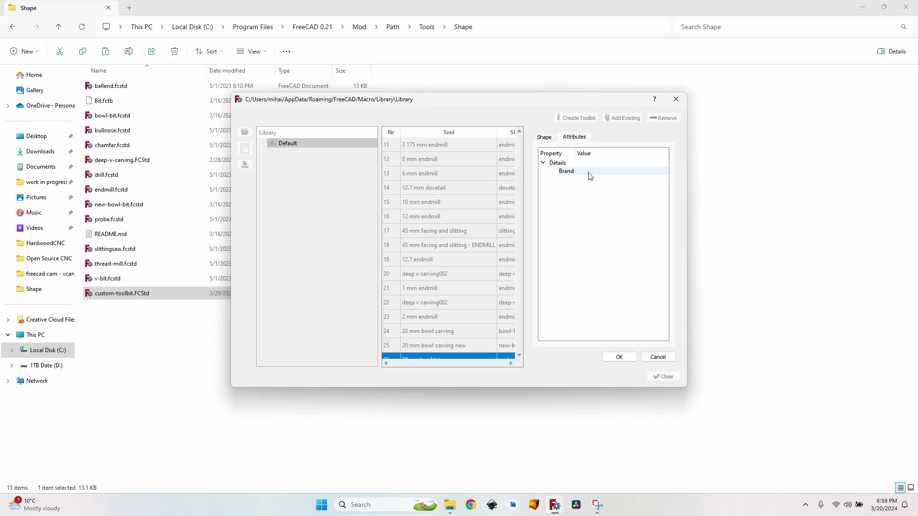
pyautogui.doubleClick(595, 171)
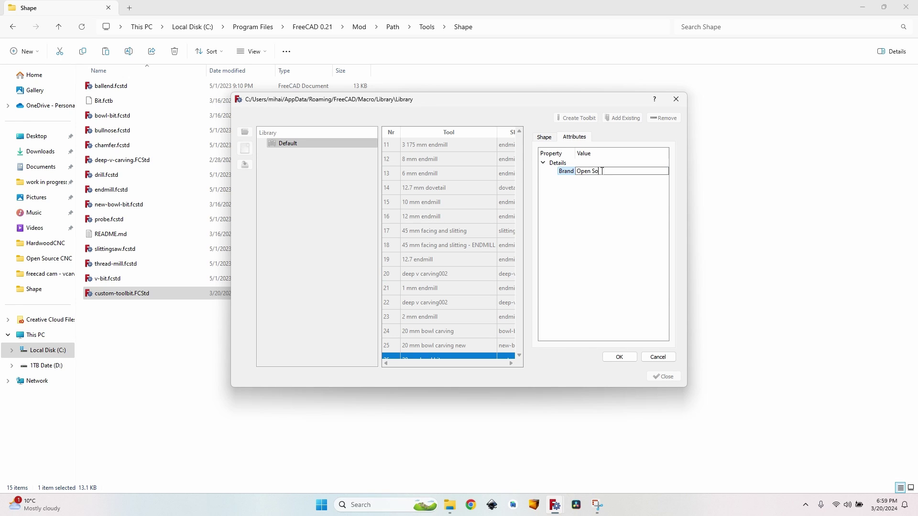
pyautogui.write('Open Source CNC')
pyautogui.press('Return')
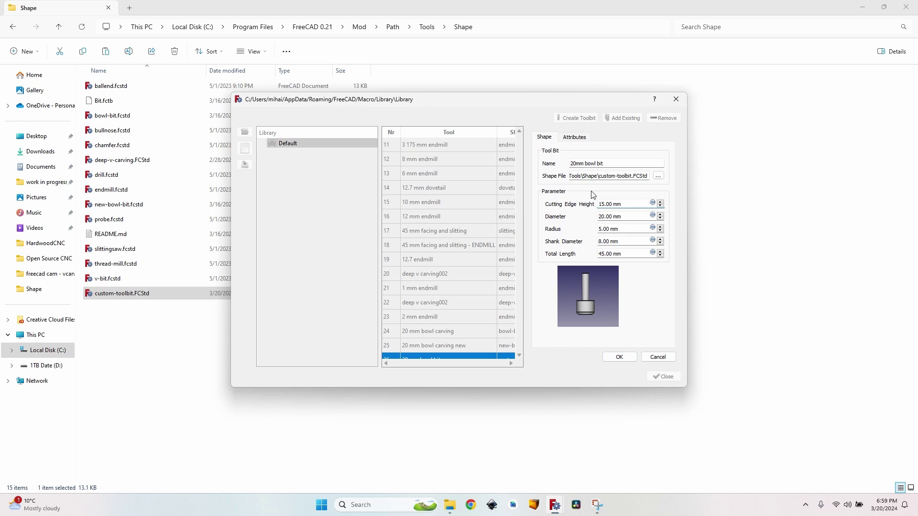
pyautogui.click(544, 137)
pyautogui.write('0')
pyautogui.click(619, 357)
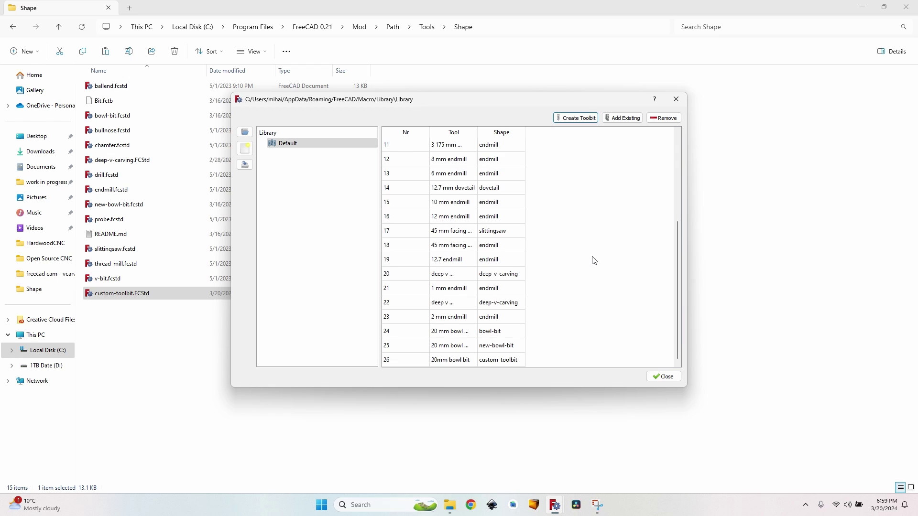
pyautogui.click(664, 377)
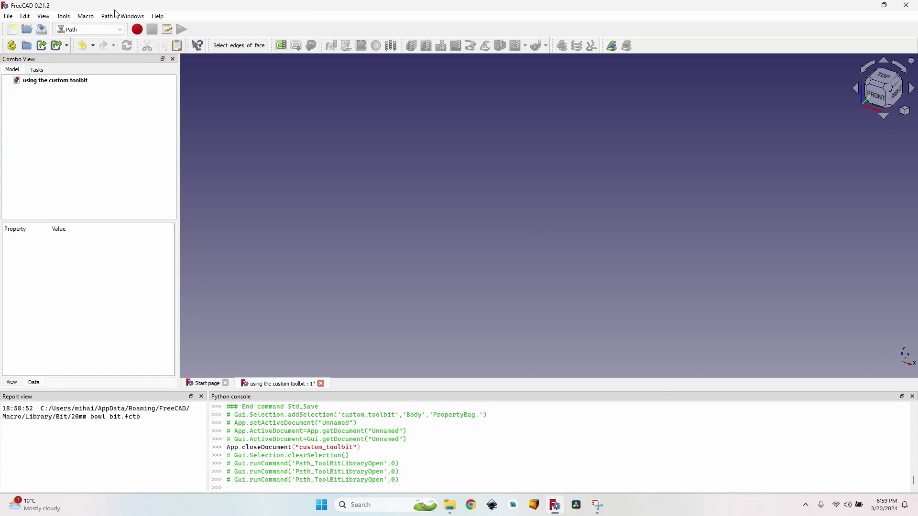
# Step: Save the document and create a Path job with Slice.0 as its model
pyautogui.hotkey('ctrl', 's')
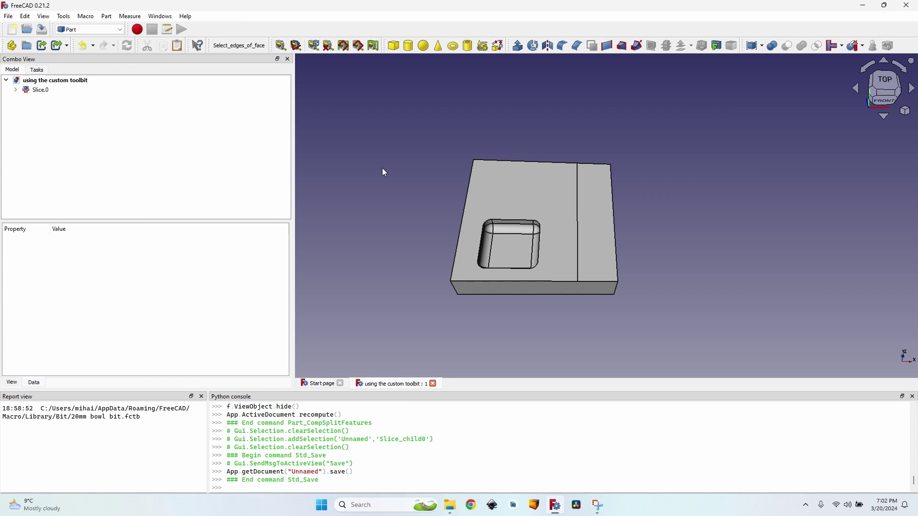
pyautogui.scroll(3, 383, 172)
pyautogui.moveTo(416, 170); pyautogui.dragTo(420, 151, button='middle')
pyautogui.scroll(1, 420, 151)
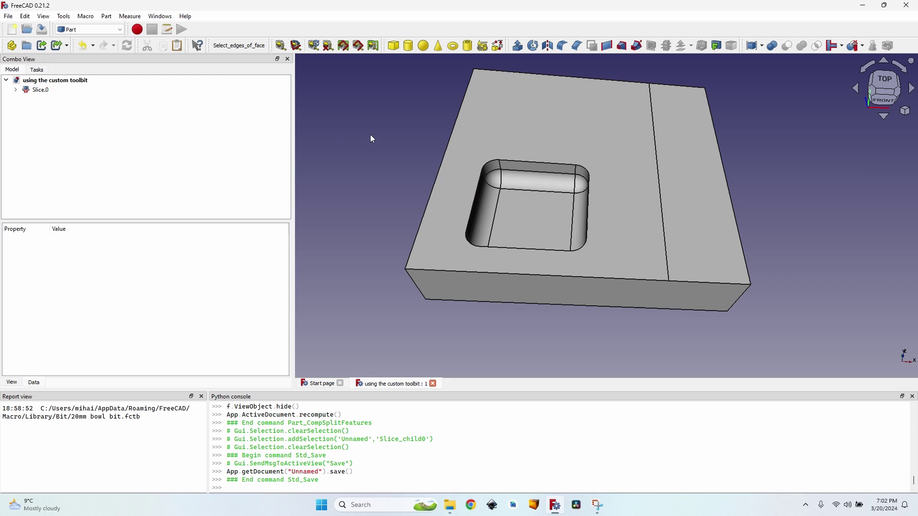
pyautogui.click(89, 29)
pyautogui.click(91, 135)
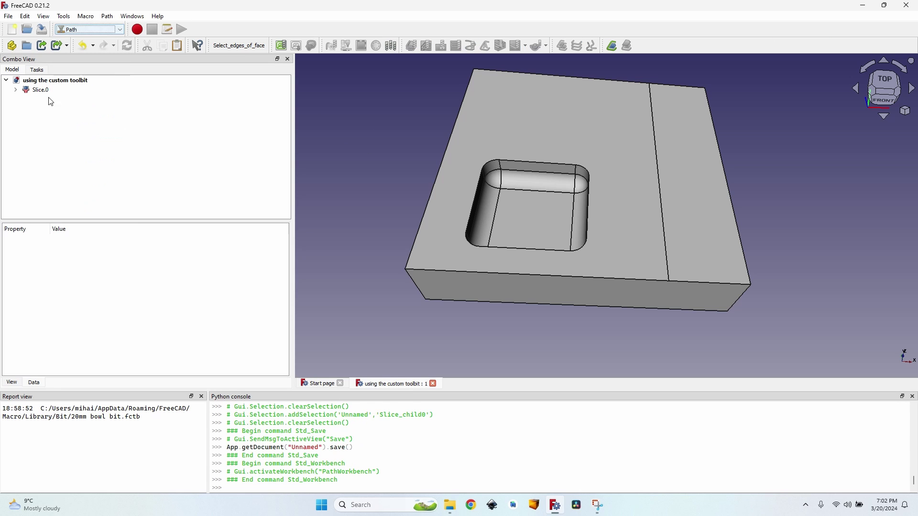
pyautogui.click(41, 90)
pyautogui.click(281, 46)
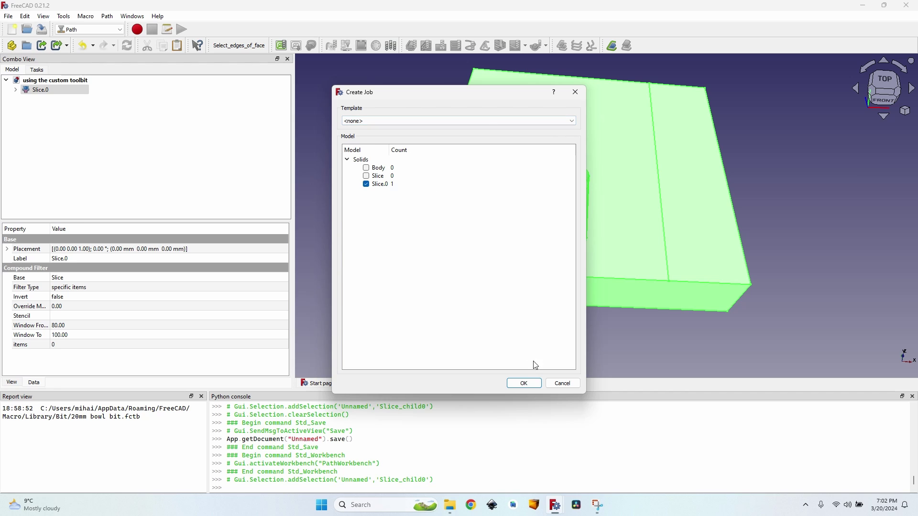
pyautogui.click(525, 384)
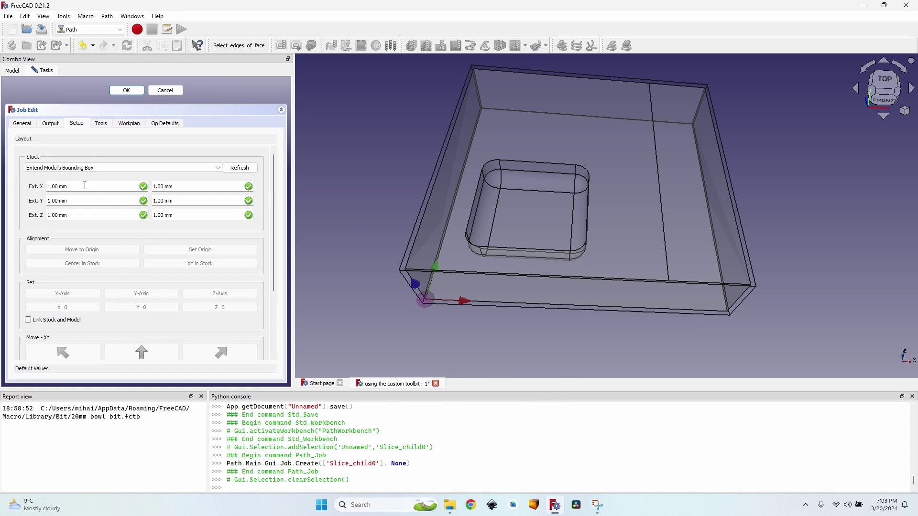
# Step: Set the stock extensions to 0 mm in X, Y and Z, and choose grbl as the post processor
pyautogui.scroll(-1, 85, 186)
pyautogui.scroll(-1, 86, 200)
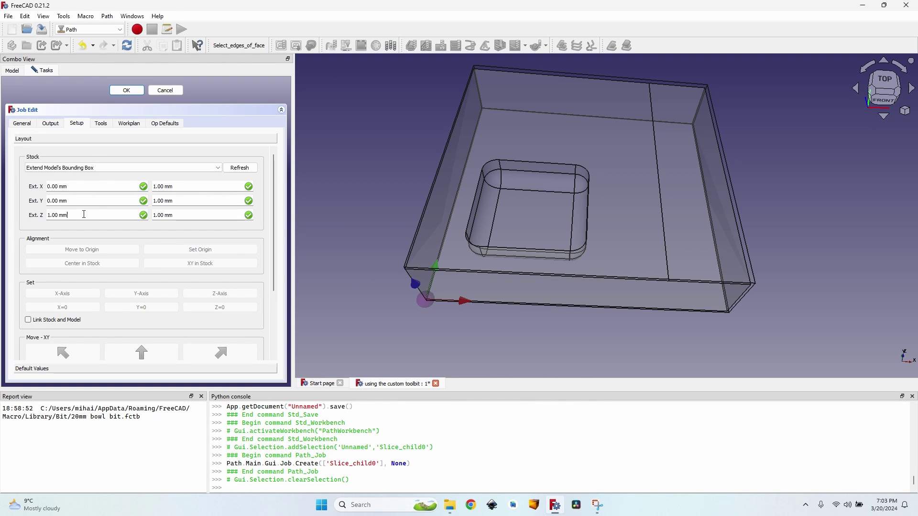
pyautogui.scroll(-1, 91, 215)
pyautogui.click(175, 186)
pyautogui.click(51, 123)
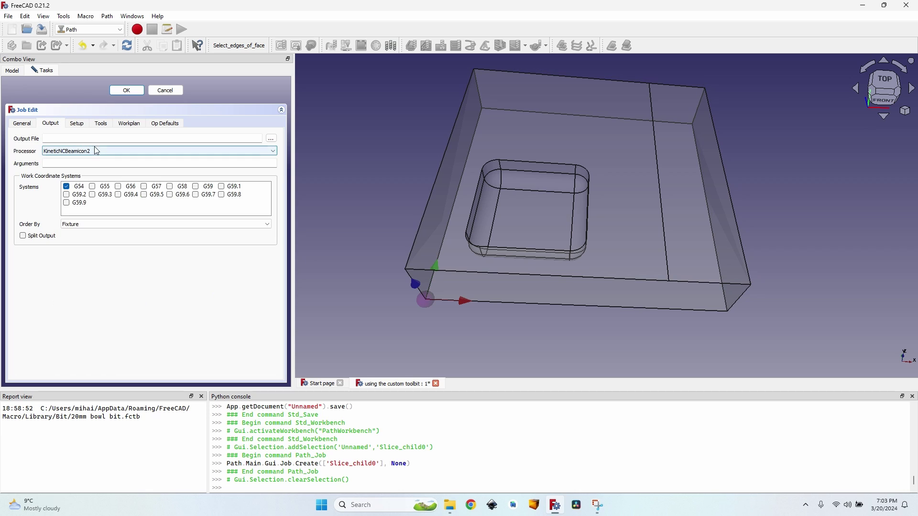
pyautogui.click(98, 152)
pyautogui.click(75, 207)
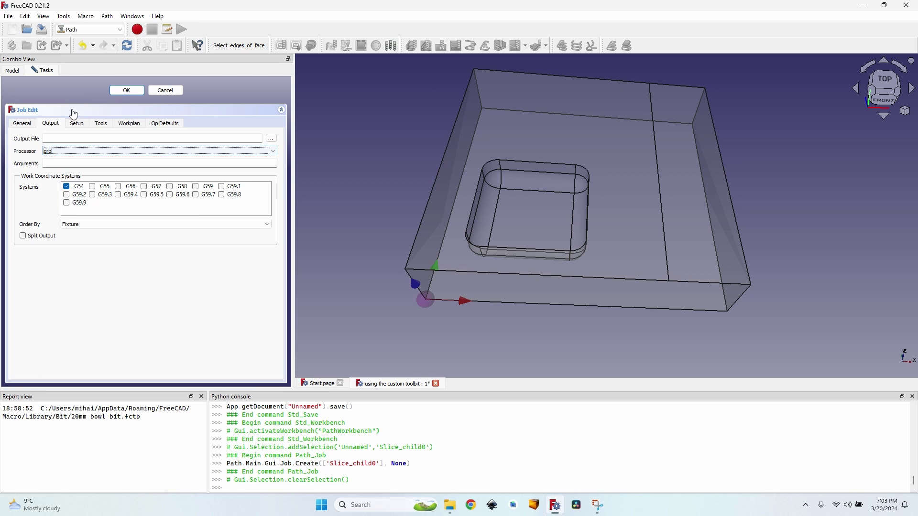
# Step: Add the toolbit file 20mm bowl bit.fctb to the job's tools
pyautogui.click(101, 124)
pyautogui.click(150, 346)
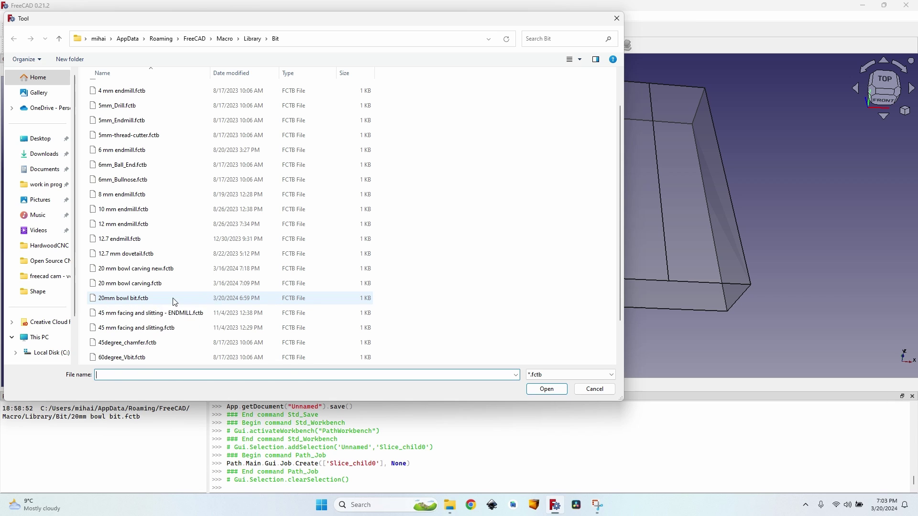
pyautogui.doubleClick(214, 300)
# Step: Give the bowl bit horizontal and vertical feeds of 2000 and spindle speed 18500, remove the default tool and accept the job
pyautogui.doubleClick(225, 175)
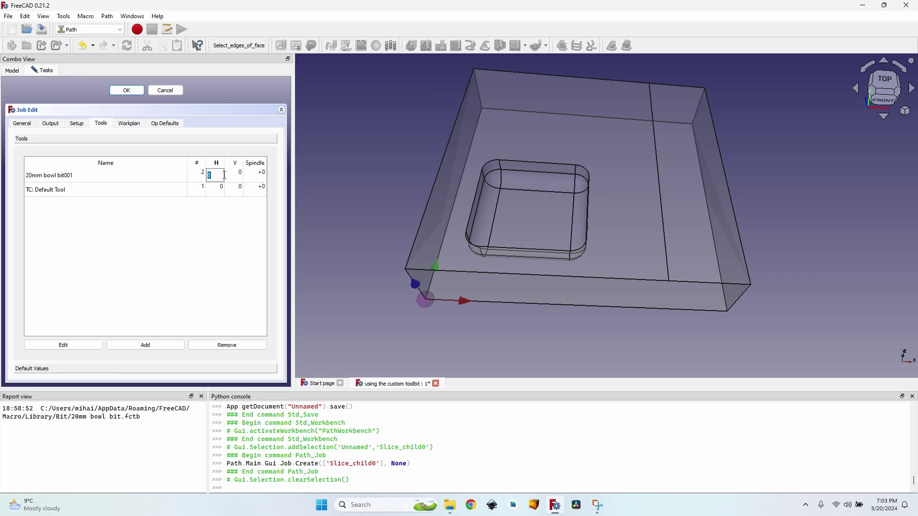
pyautogui.write('2000')
pyautogui.press('Tab')
pyautogui.write('2000')
pyautogui.press('Tab')
pyautogui.write('18')
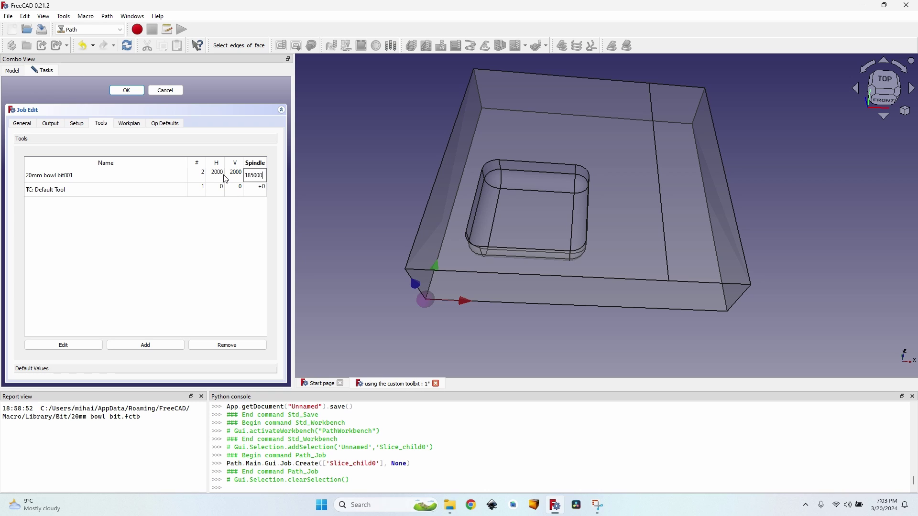
pyautogui.press('Tab')
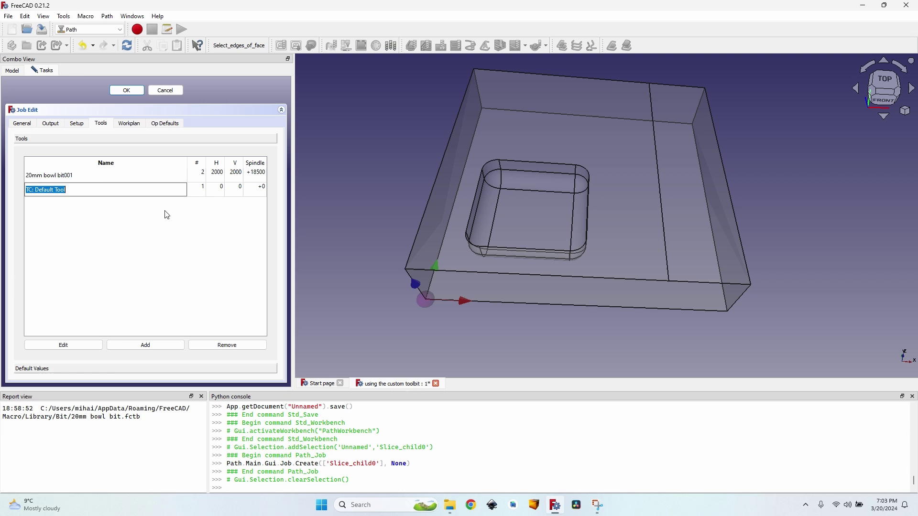
pyautogui.click(230, 345)
pyautogui.click(124, 91)
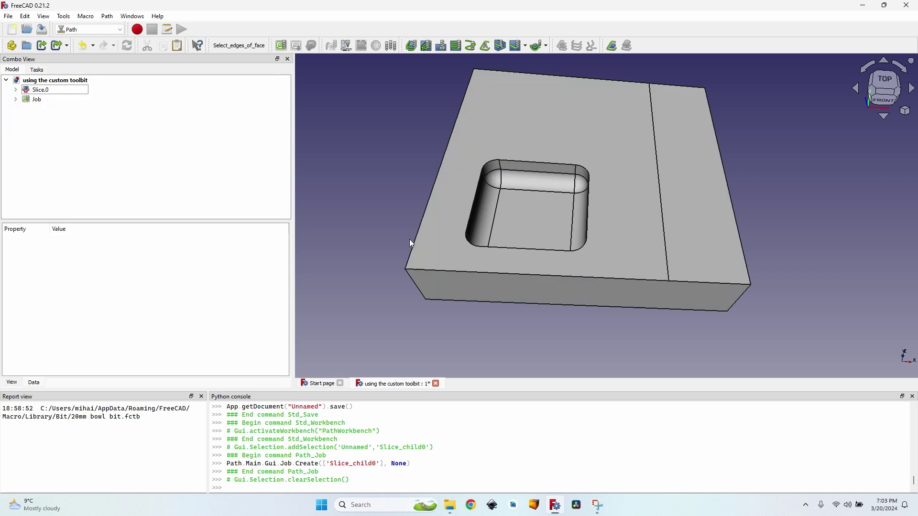
# Step: Create a Slot operation along the straight edge dividing the block's top surface, with a final depth of 10 mm
pyautogui.click(49, 101)
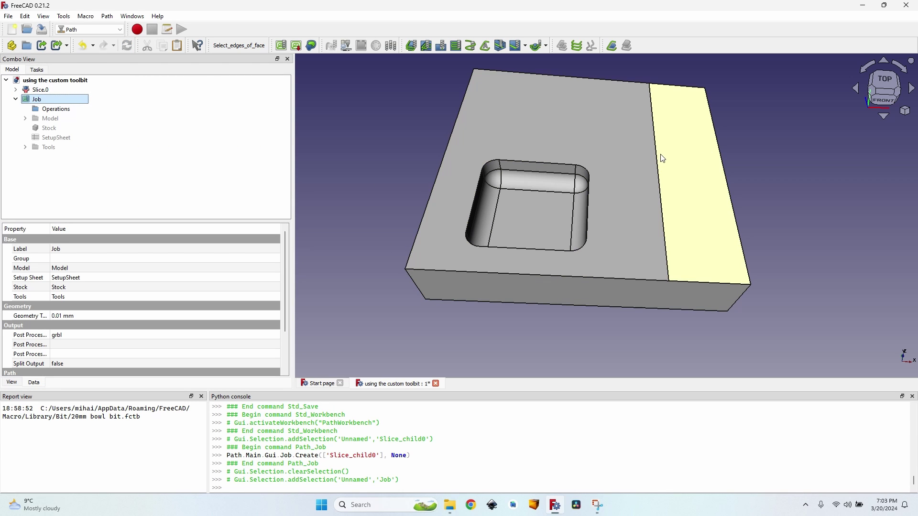
pyautogui.click(658, 155)
pyautogui.click(500, 45)
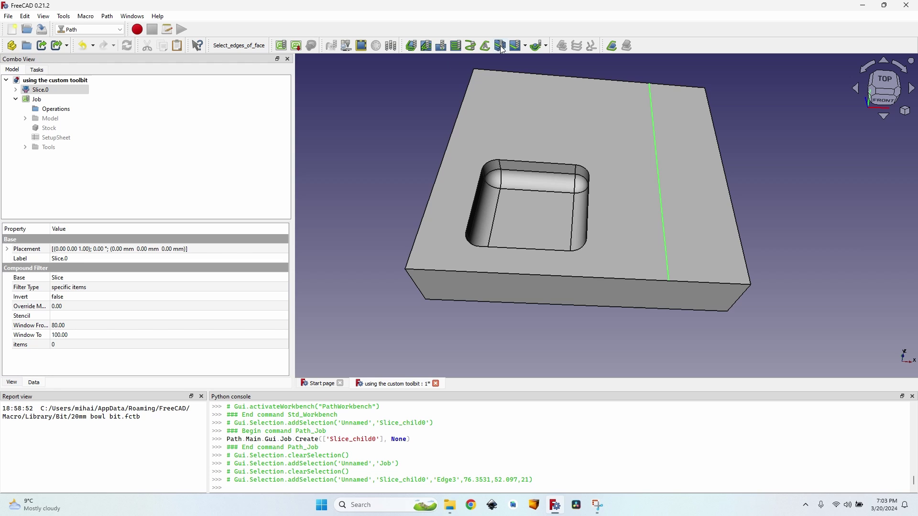
pyautogui.click(119, 138)
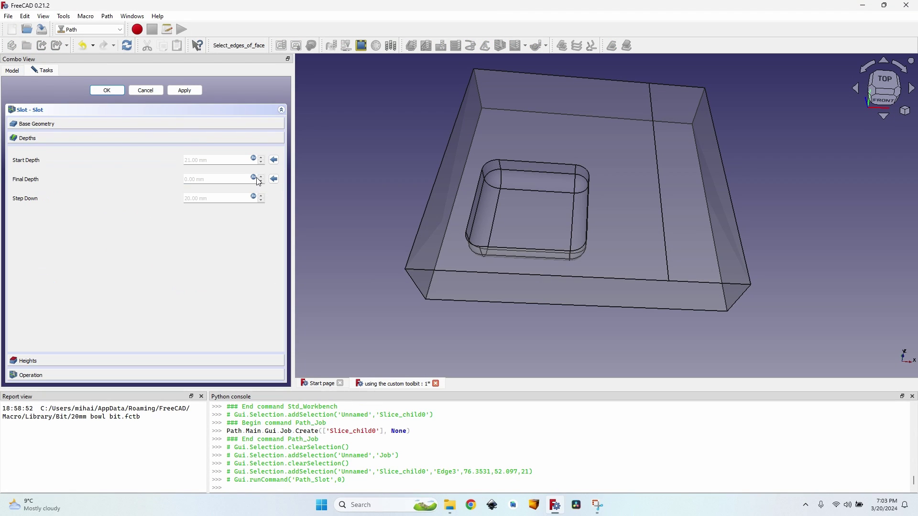
pyautogui.click(254, 179)
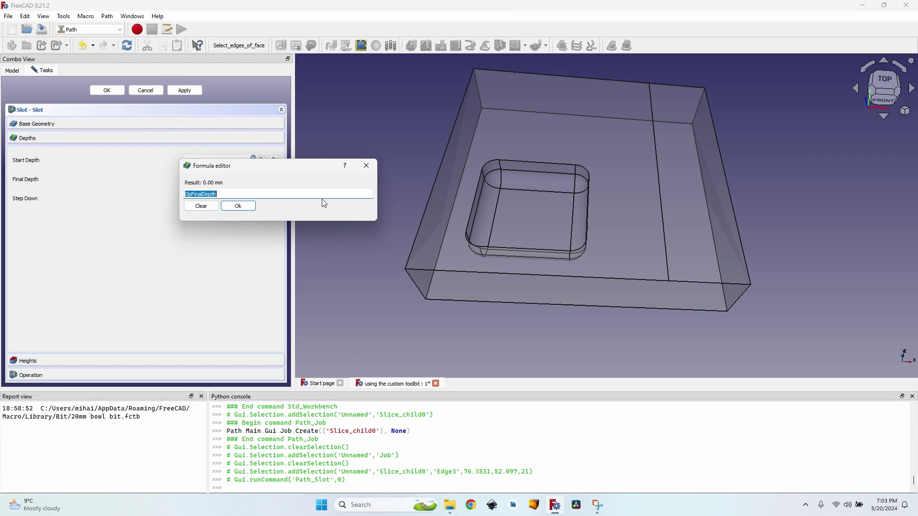
pyautogui.press('BackSpace')
pyautogui.press('Return')
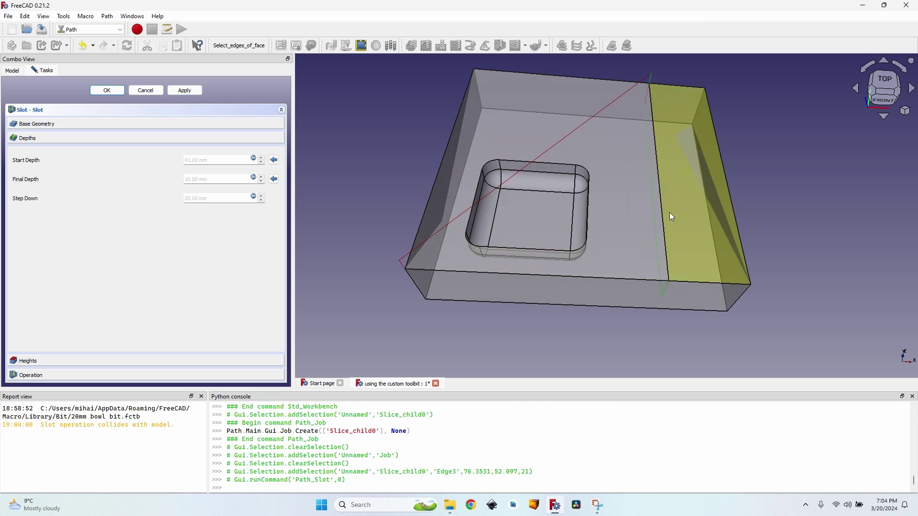
pyautogui.moveTo(668, 215); pyautogui.dragTo(527, 191, button='middle')
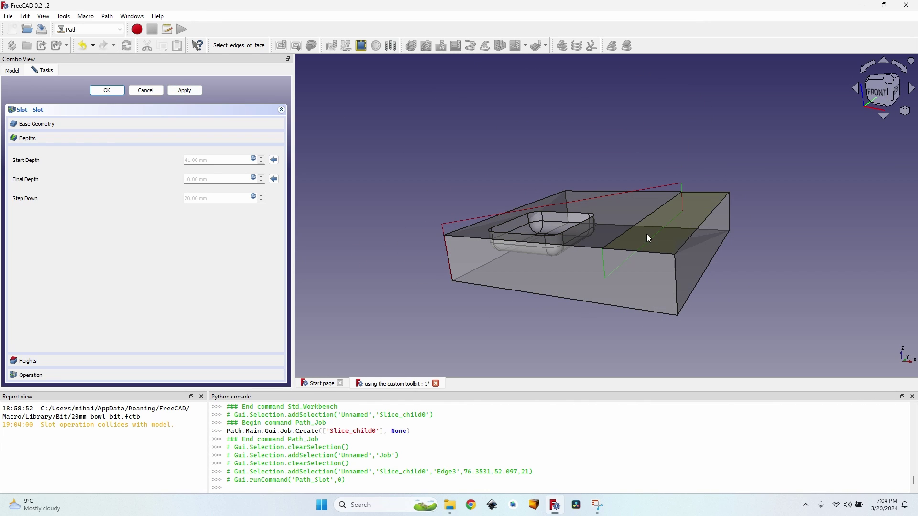
pyautogui.click(107, 90)
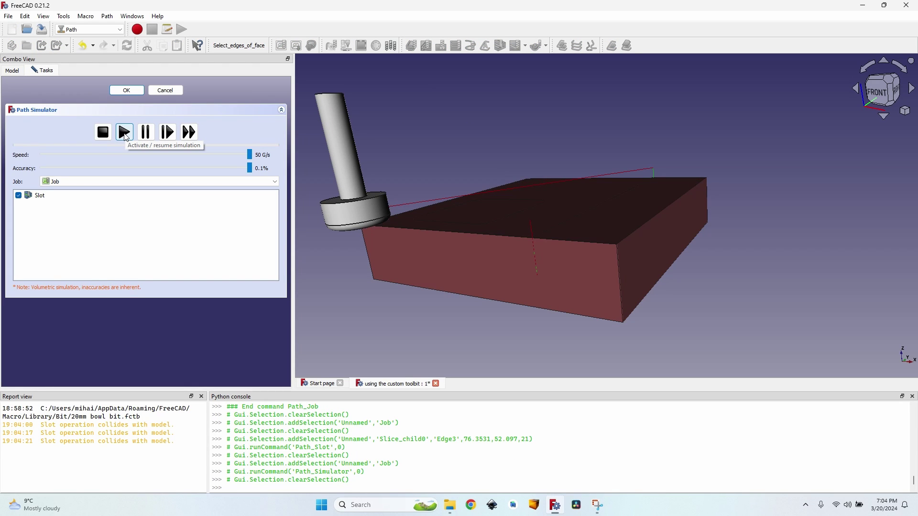
# Step: Simulate the slot operation, keep the cut material and hide Slice.0 to examine the slot's rounded profile
pyautogui.click(125, 136)
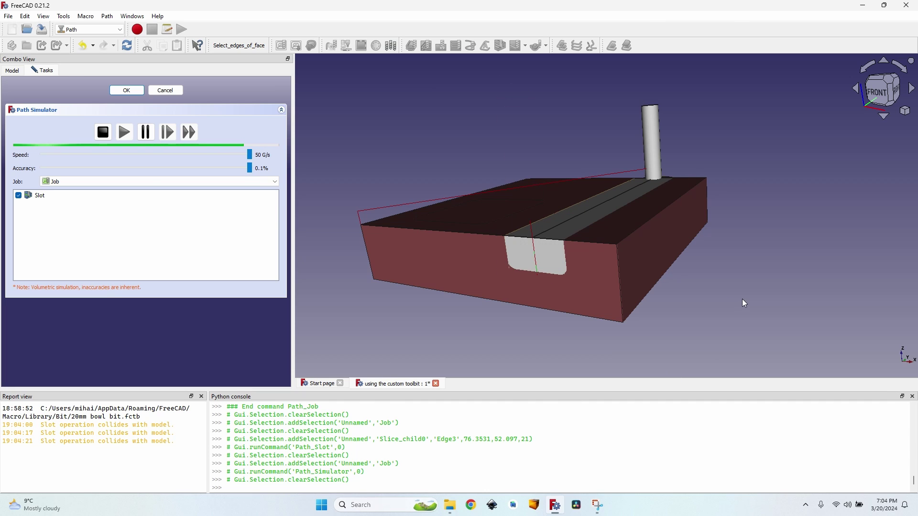
pyautogui.click(125, 91)
pyautogui.click(42, 89)
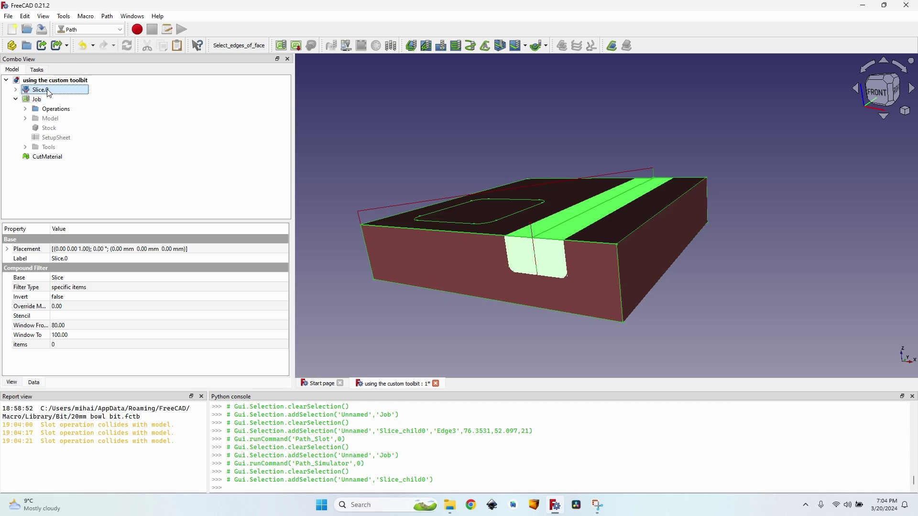
pyautogui.press('space')
pyautogui.scroll(5, 792, 309)
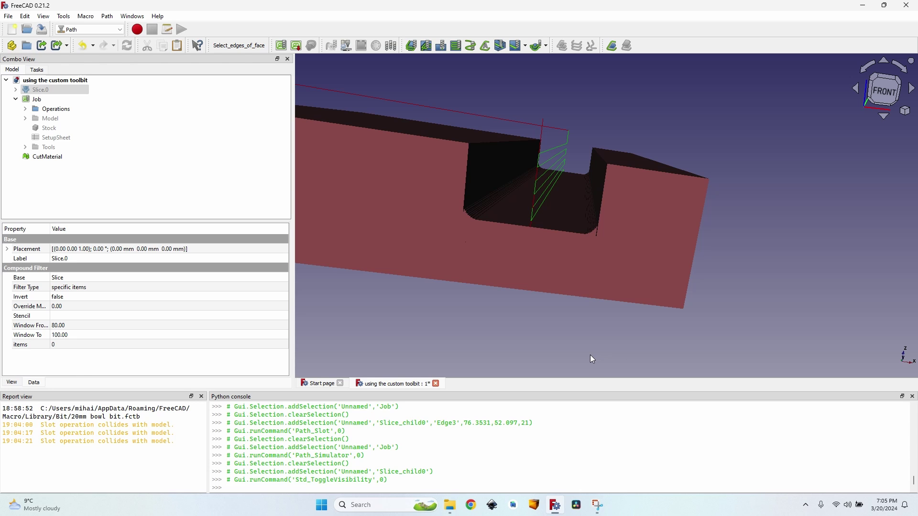
pyautogui.moveTo(593, 360); pyautogui.dragTo(622, 336, button='middle')
# Step: Delete the CutMaterial simulation result and make Slice.0 visible again
pyautogui.click(621, 336)
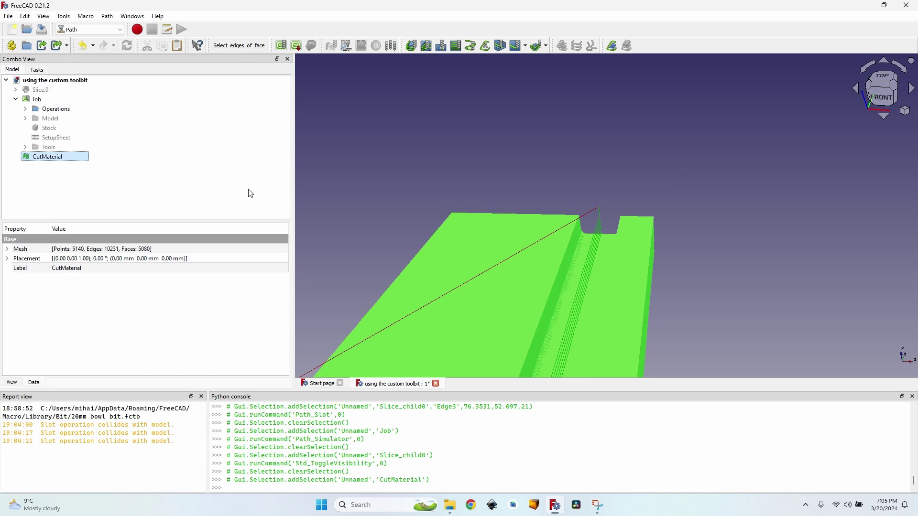
pyautogui.press('Delete')
pyautogui.click(60, 90)
pyautogui.press('space')
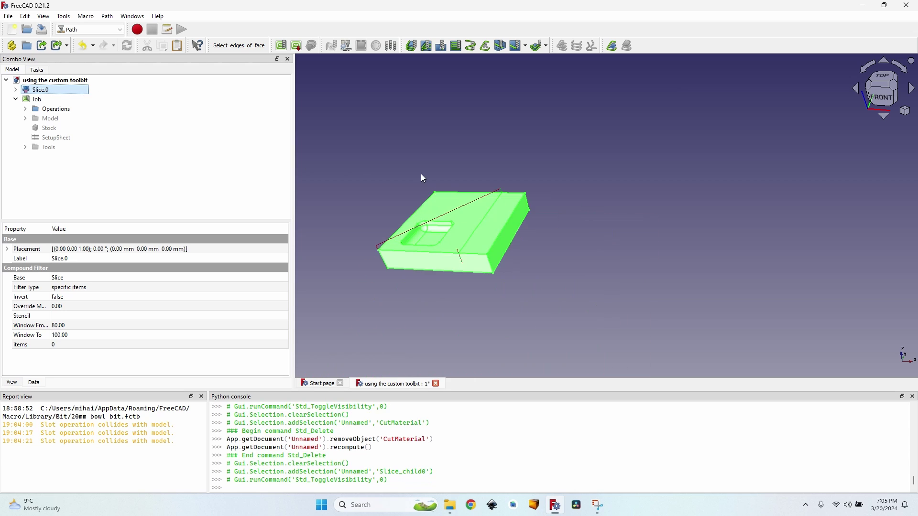
pyautogui.click(423, 178)
# Step: Try to generate a 3D Surface operation for the pocketed block using the 20mm bowl bit001 tool controller
pyautogui.scroll(5, 386, 338)
pyautogui.scroll(-3, 531, 268)
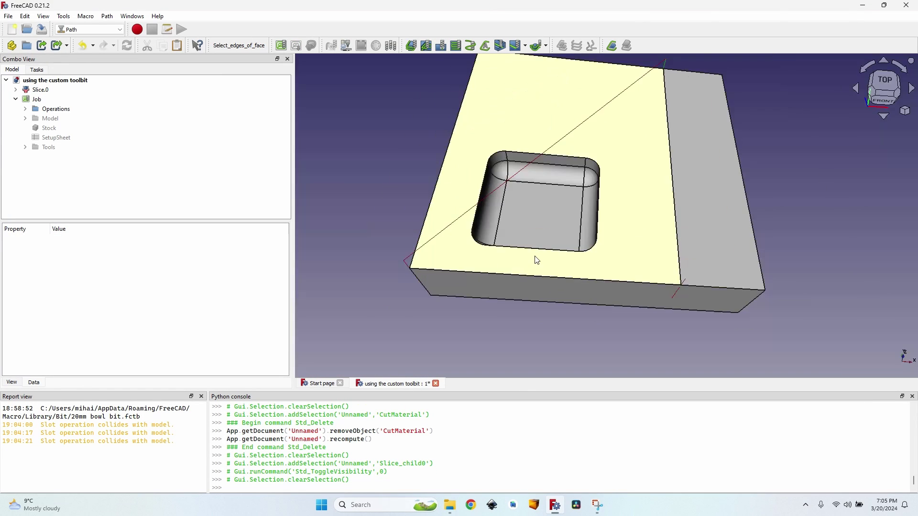
pyautogui.scroll(3, 404, 149)
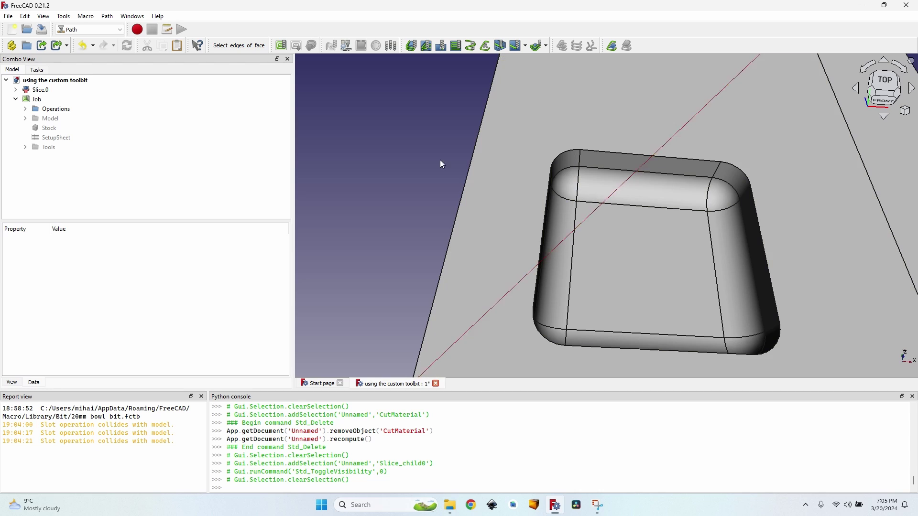
pyautogui.scroll(-3, 376, 130)
pyautogui.click(539, 45)
pyautogui.click(546, 46)
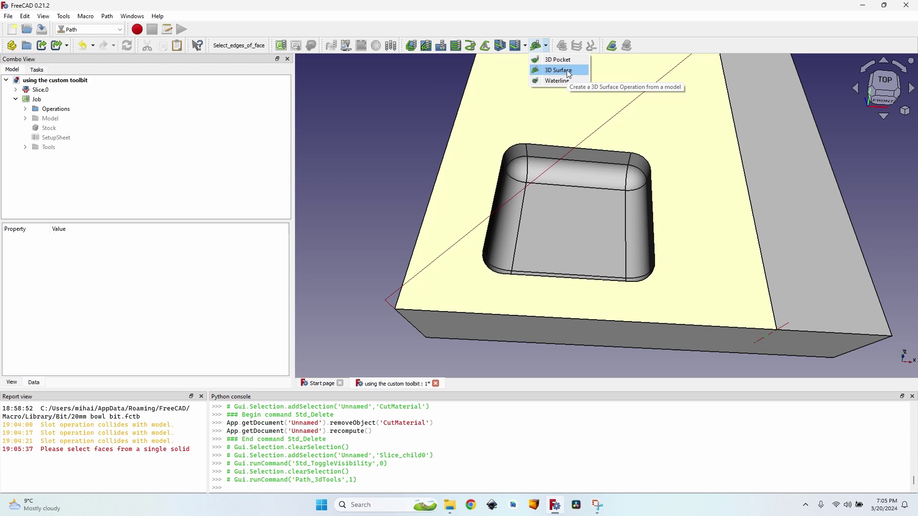
pyautogui.click(559, 70)
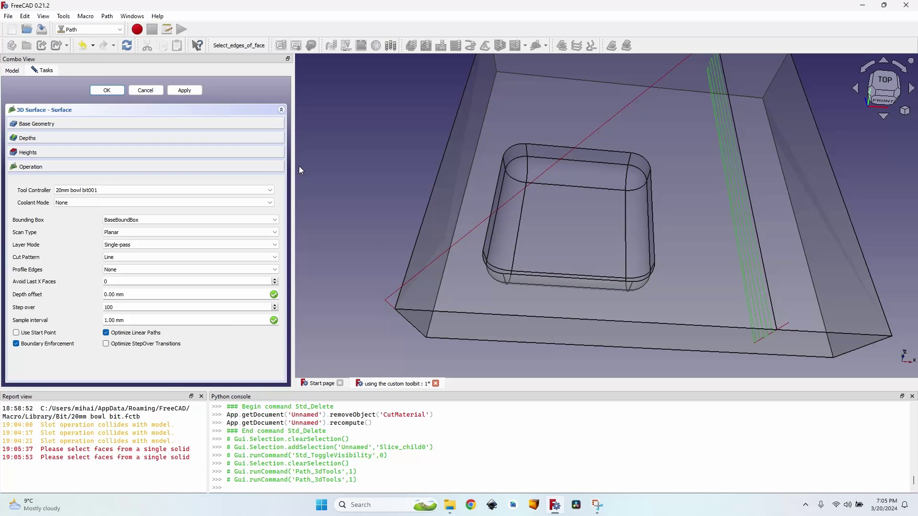
pyautogui.click(185, 92)
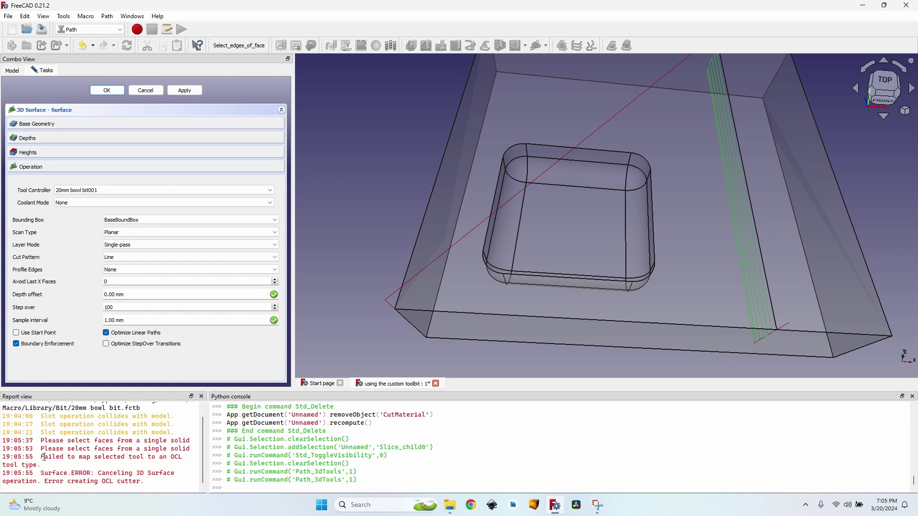
# Step: Check the 3D Surface cutter error in the report log and cancel the operation
pyautogui.moveTo(40, 455); pyautogui.dragTo(152, 483)
pyautogui.click(158, 481)
pyautogui.click(143, 90)
pyautogui.scroll(-3, 383, 136)
pyautogui.moveTo(383, 137); pyautogui.dragTo(424, 154, button='middle')
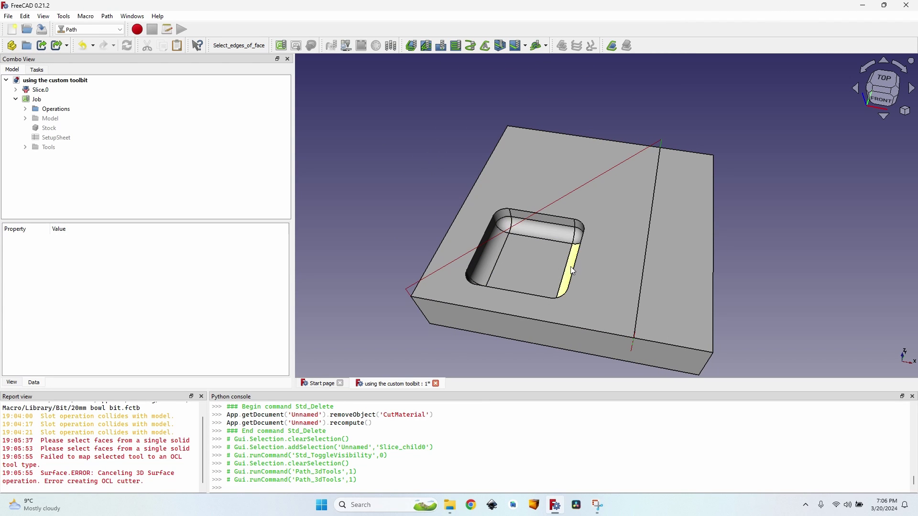
# Step: Try a Pocket Shape operation on the filleted pocket's floor face using the 20mm bowl bit001 tool controller and the Offset pattern
pyautogui.scroll(-3, 523, 255)
pyautogui.scroll(5, 525, 261)
pyautogui.moveTo(524, 263); pyautogui.dragTo(729, 200, button='middle')
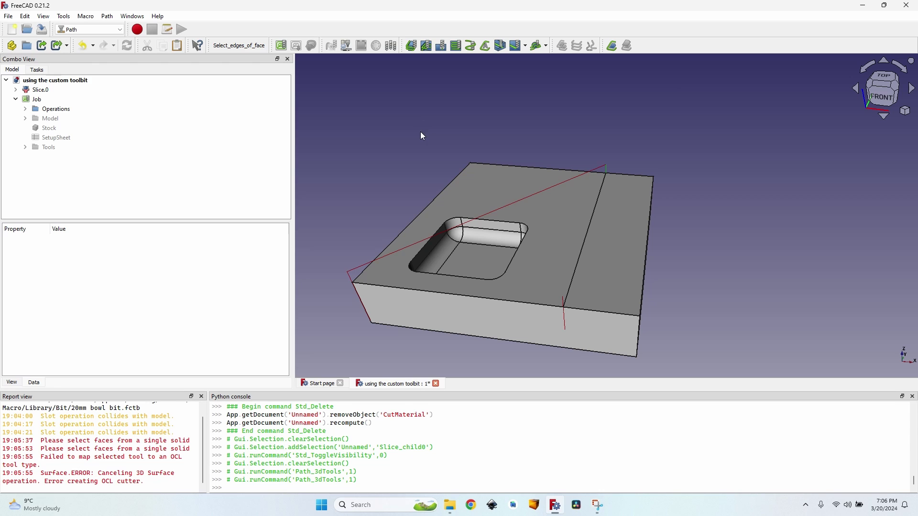
pyautogui.moveTo(365, 154); pyautogui.dragTo(754, 211, button='middle')
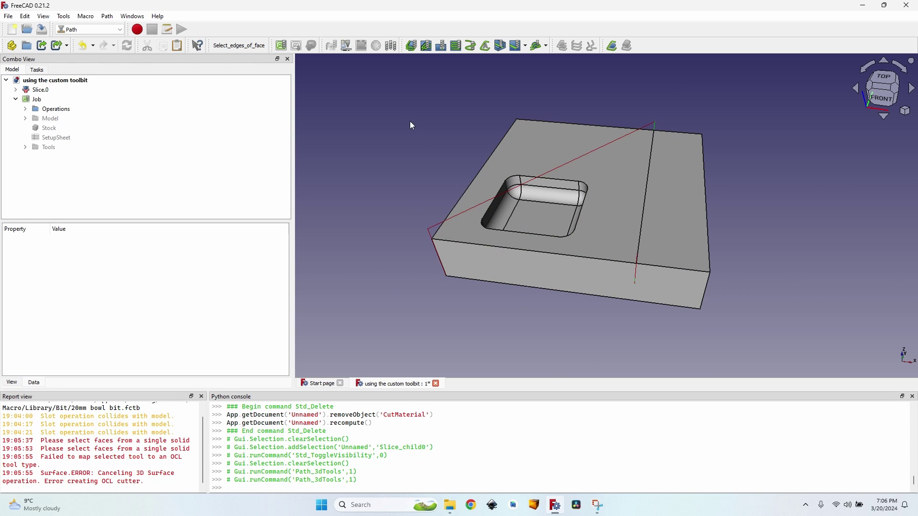
pyautogui.scroll(3, 463, 143)
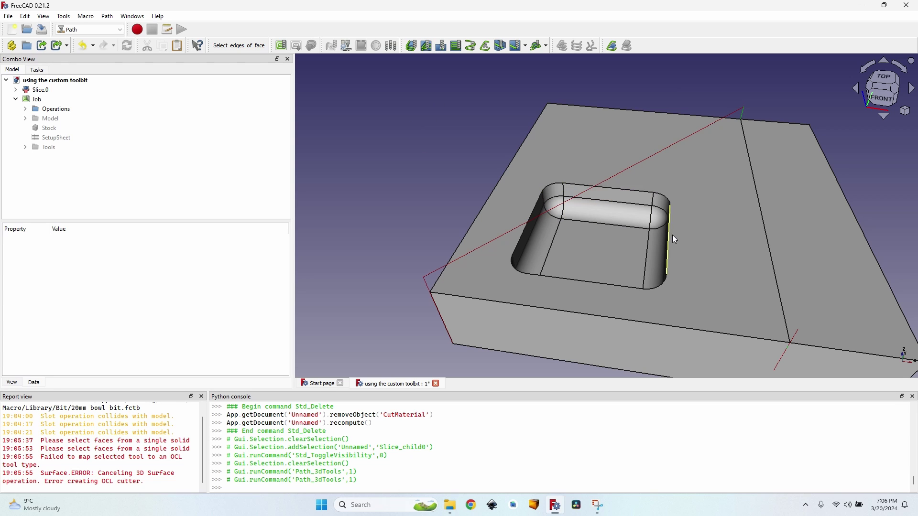
pyautogui.click(602, 257)
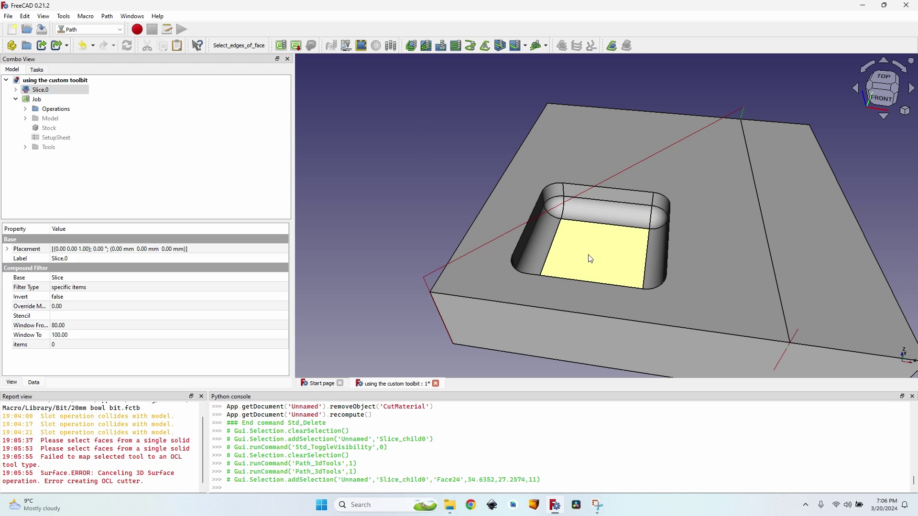
pyautogui.click(428, 45)
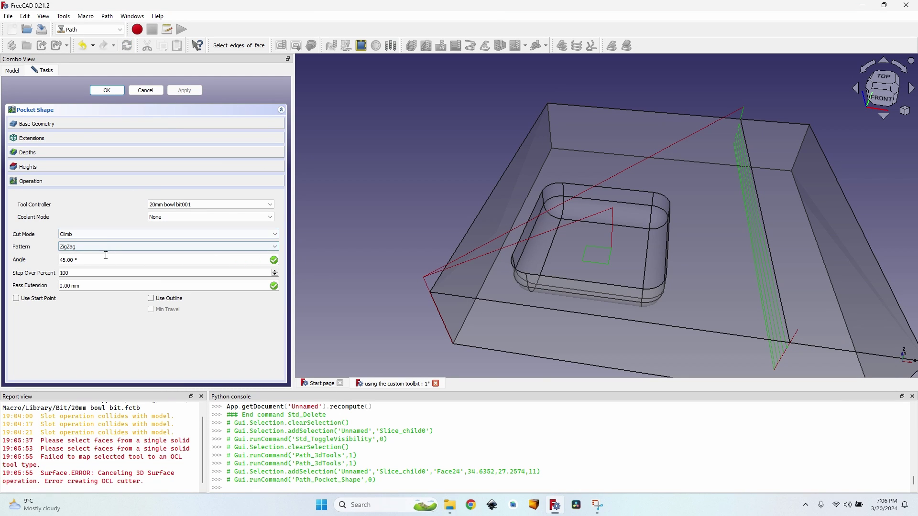
pyautogui.click(167, 246)
pyautogui.click(167, 254)
pyautogui.click(186, 91)
pyautogui.scroll(5, 426, 103)
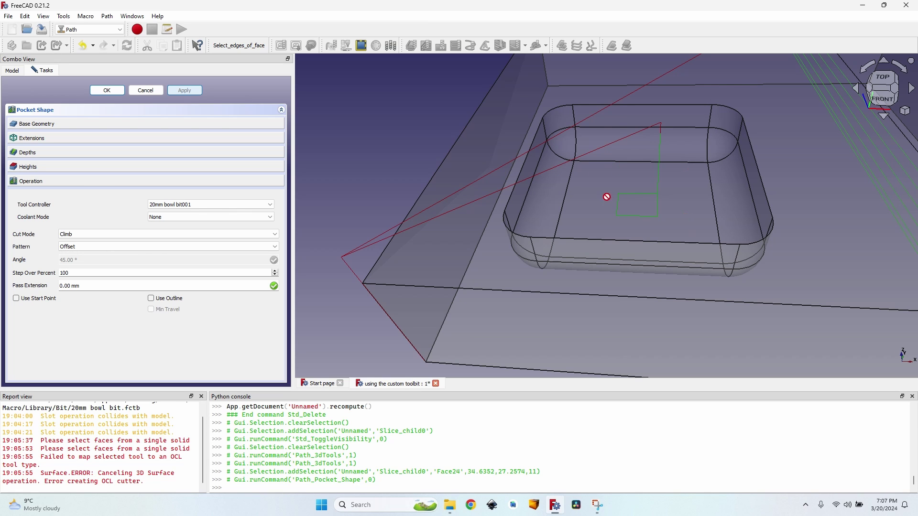
pyautogui.click(80, 127)
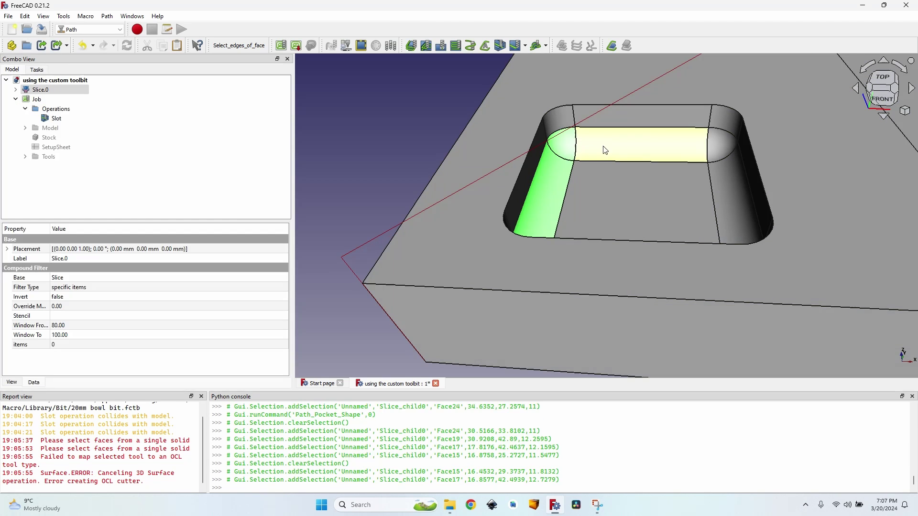
# Step: Try a Pocket Shape operation using the pocket's curved fillet faces together with its floor face as base geometry
pyautogui.keyDown('ctrl'); pyautogui.click(645, 144); pyautogui.keyUp('ctrl')
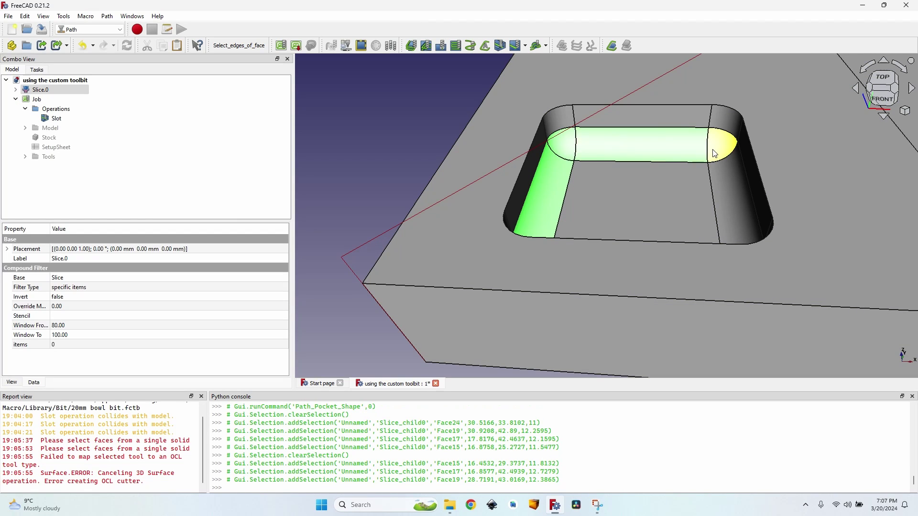
pyautogui.keyDown('ctrl'); pyautogui.click(719, 145); pyautogui.keyUp('ctrl')
pyautogui.keyDown('ctrl'); pyautogui.click(745, 191); pyautogui.keyUp('ctrl')
pyautogui.keyDown('ctrl'); pyautogui.click(675, 209); pyautogui.keyUp('ctrl')
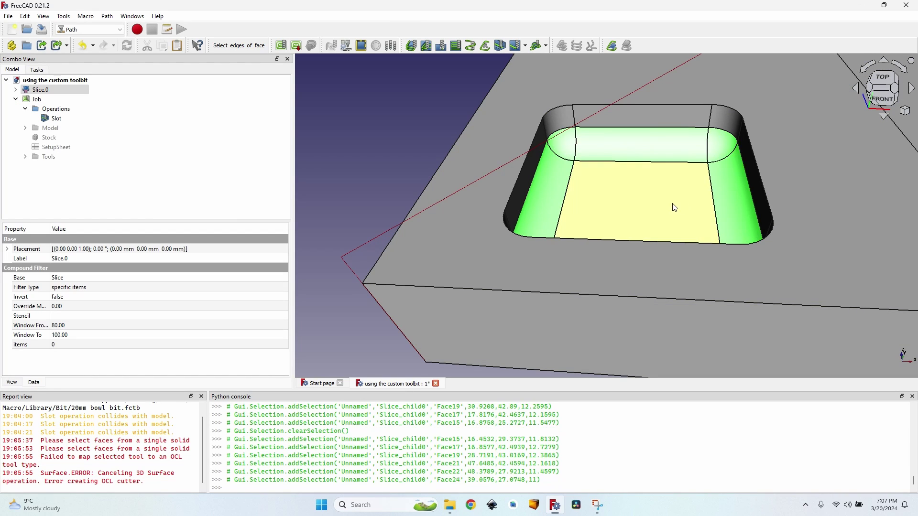
pyautogui.click(427, 46)
pyautogui.click(88, 125)
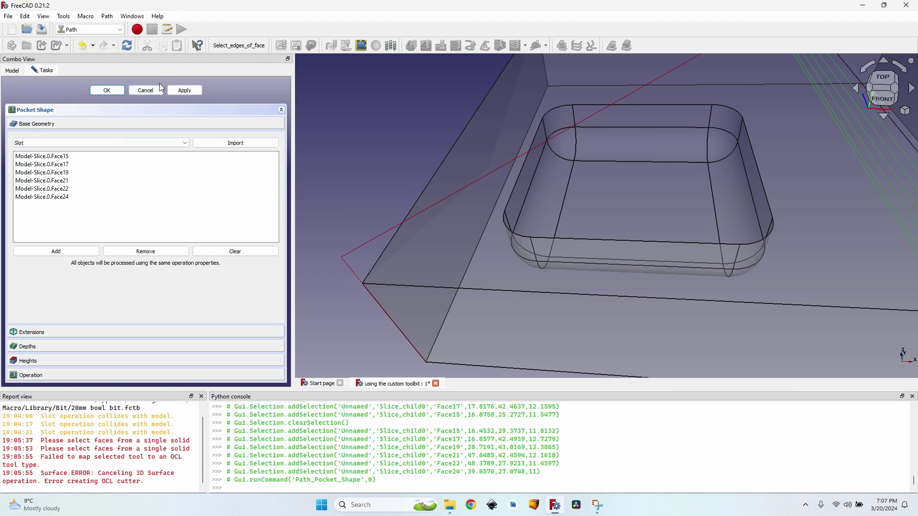
pyautogui.click(193, 90)
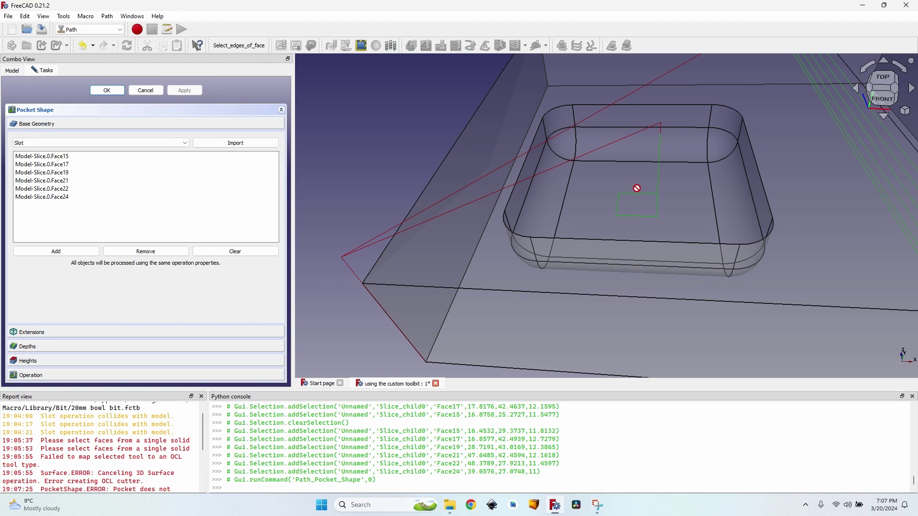
pyautogui.scroll(-4, 119, 432)
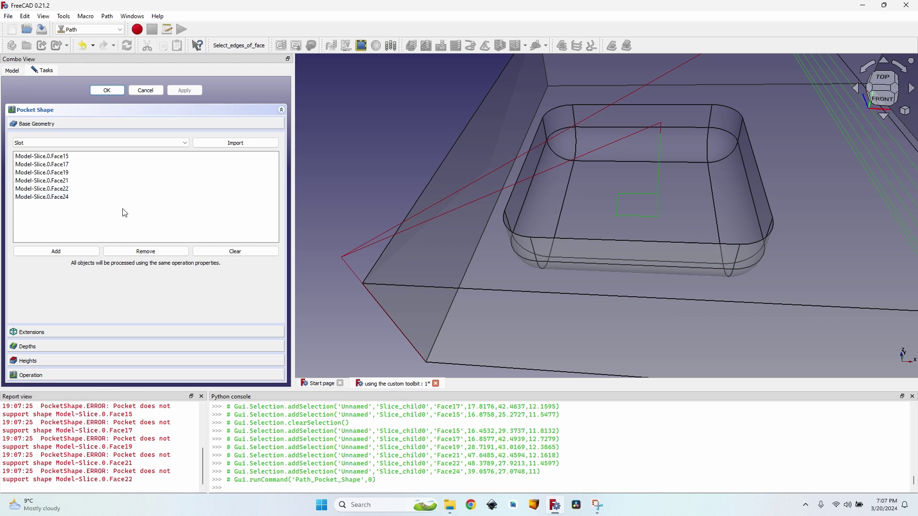
pyautogui.click(151, 91)
# Step: Create a Pocket Shape operation on the filleted pocket's floor face with the ZigZag pattern and 20mm bowl bit001
pyautogui.click(409, 135)
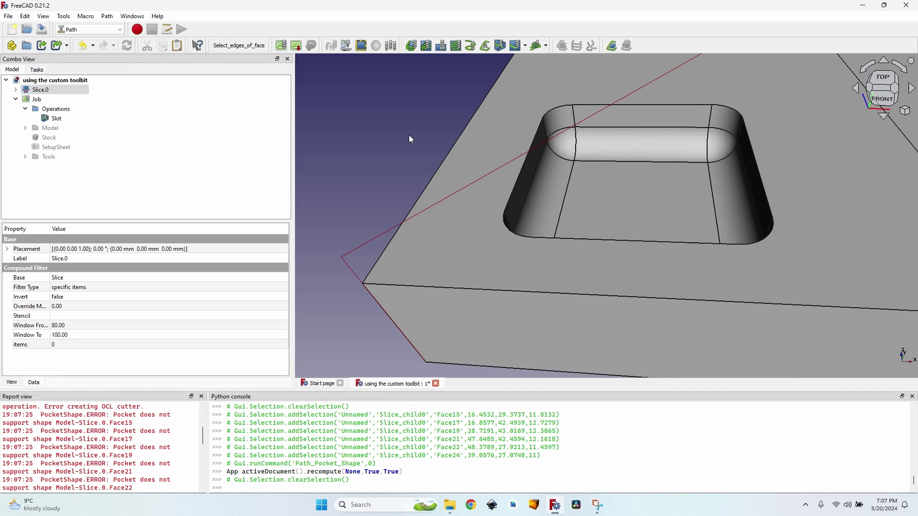
pyautogui.click(656, 202)
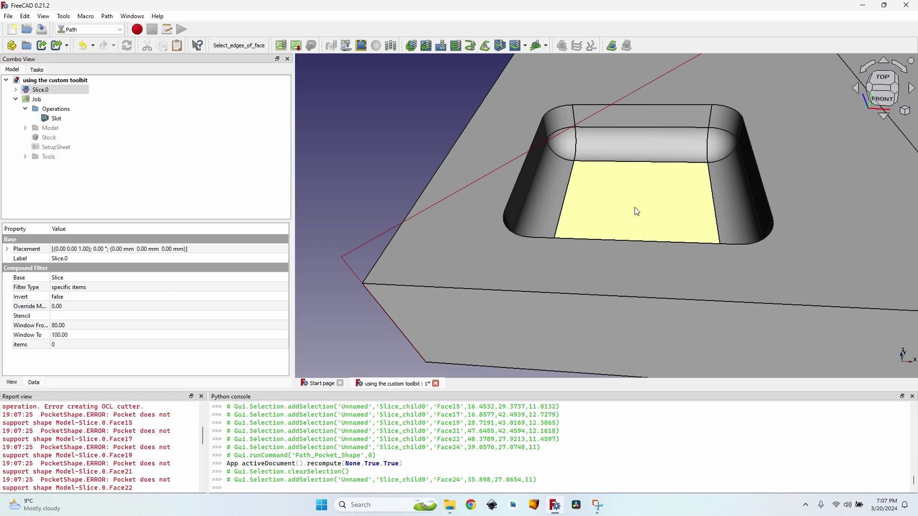
pyautogui.click(426, 45)
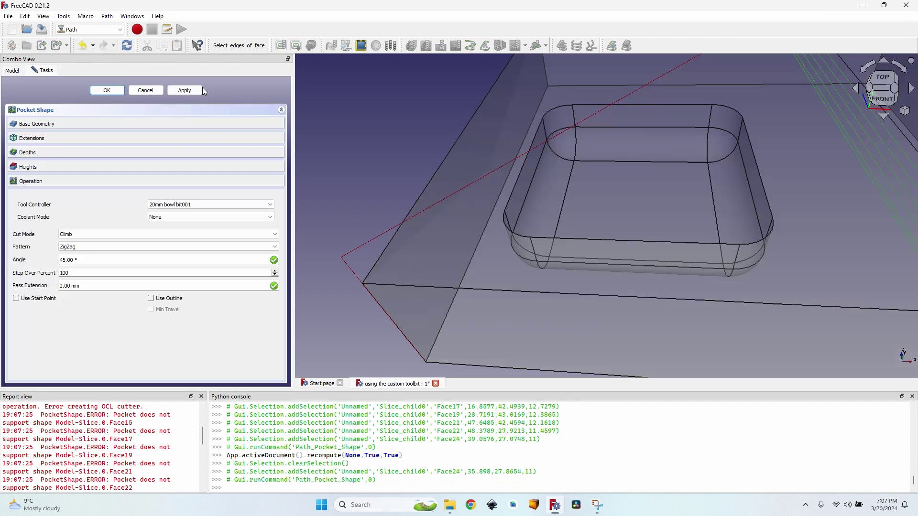
pyautogui.click(109, 90)
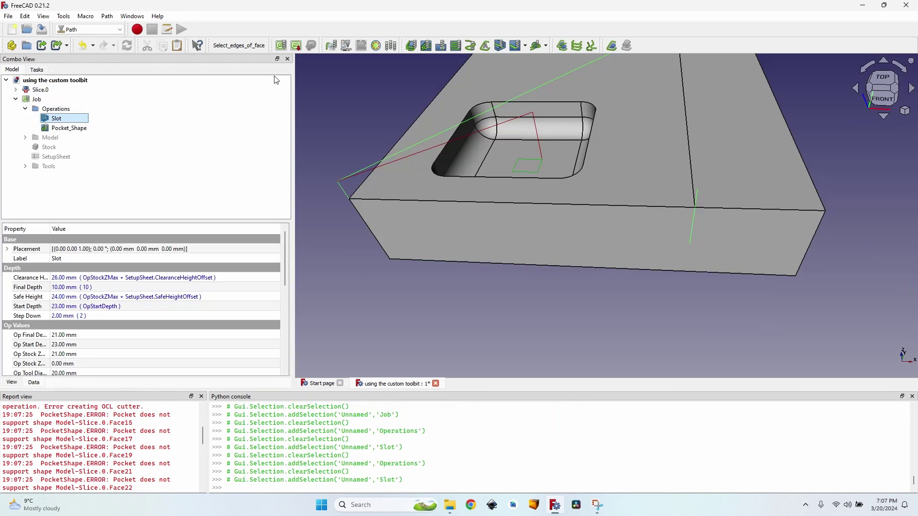
# Step: Deactivate the Slot operation and simulate the remaining pocket, keeping the cut material for inspection before hiding it
pyautogui.click(377, 47)
pyautogui.click(70, 102)
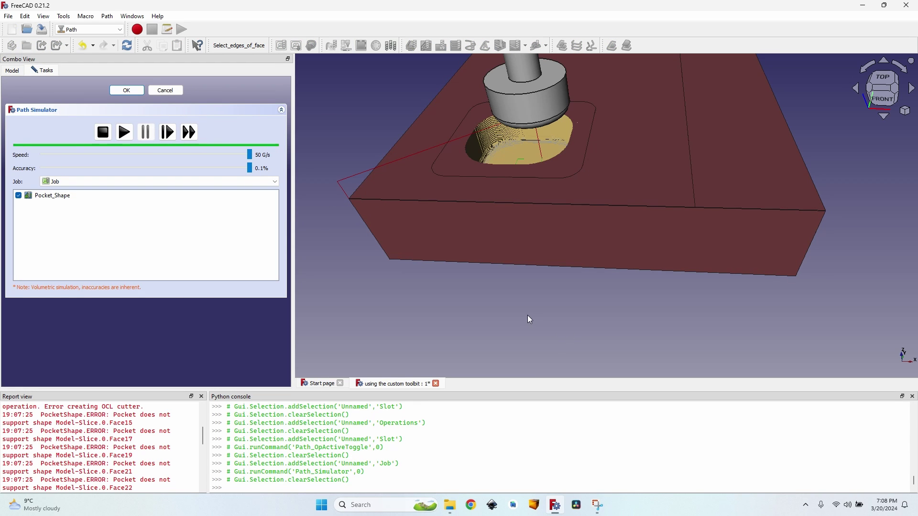
pyautogui.click(126, 91)
pyautogui.moveTo(483, 127); pyautogui.dragTo(364, 208, button='middle')
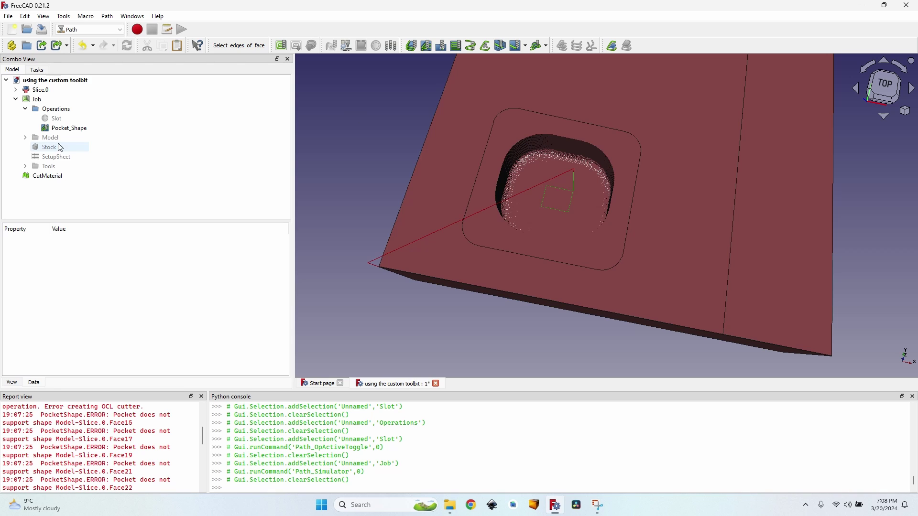
pyautogui.click(58, 176)
pyautogui.press('space')
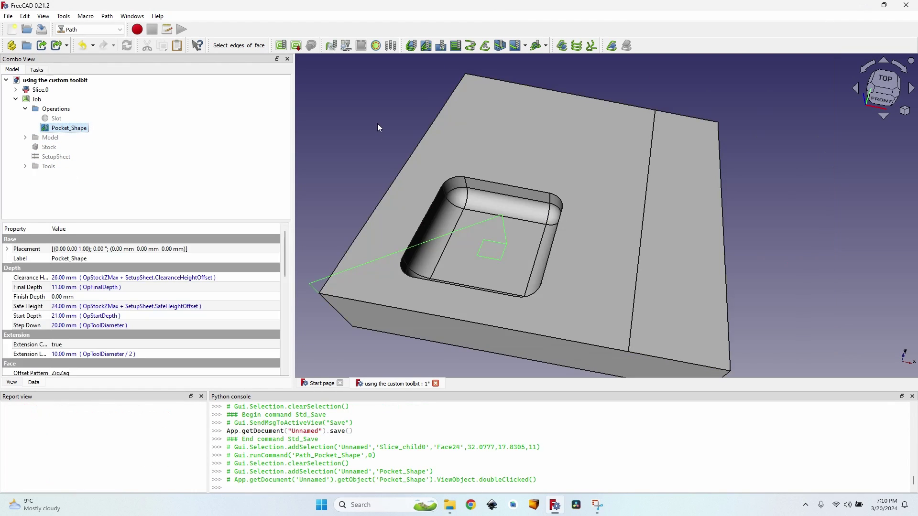
# Step: Delete the Fillet feature from the sliced block's Body and remove the existing Pocket_Shape operation from the job
pyautogui.moveTo(377, 123); pyautogui.dragTo(406, 144, button='middle')
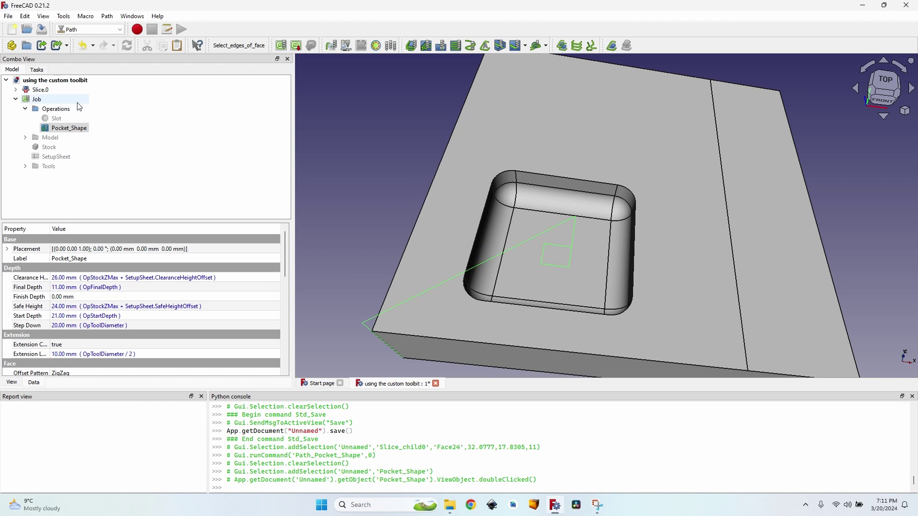
pyautogui.click(16, 89)
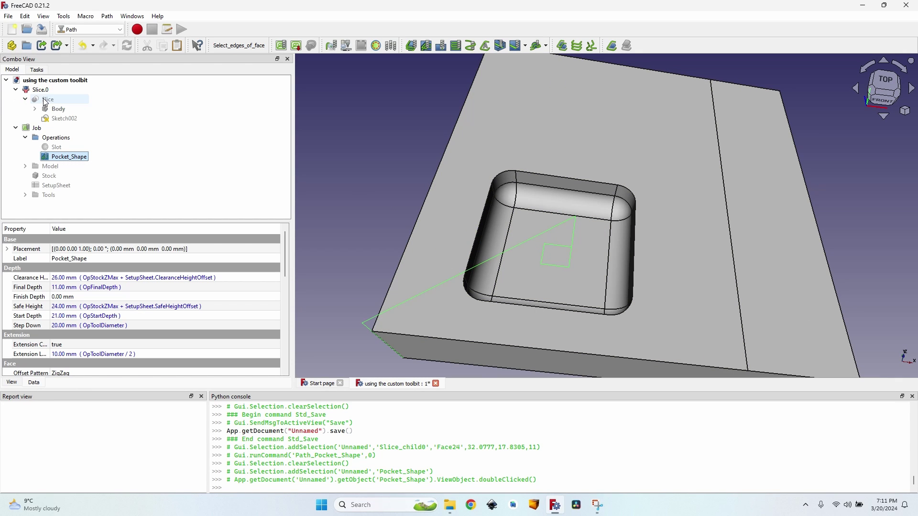
pyautogui.click(57, 109)
pyautogui.click(67, 147)
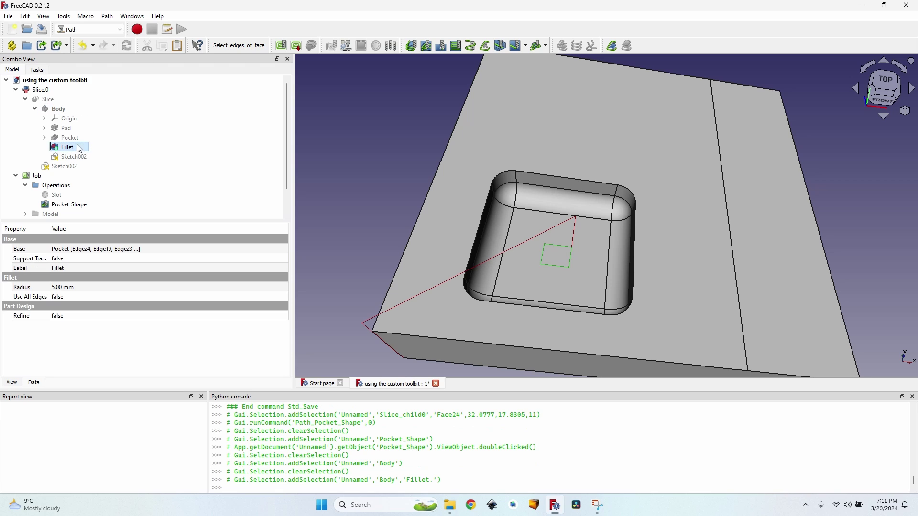
pyautogui.press('Delete')
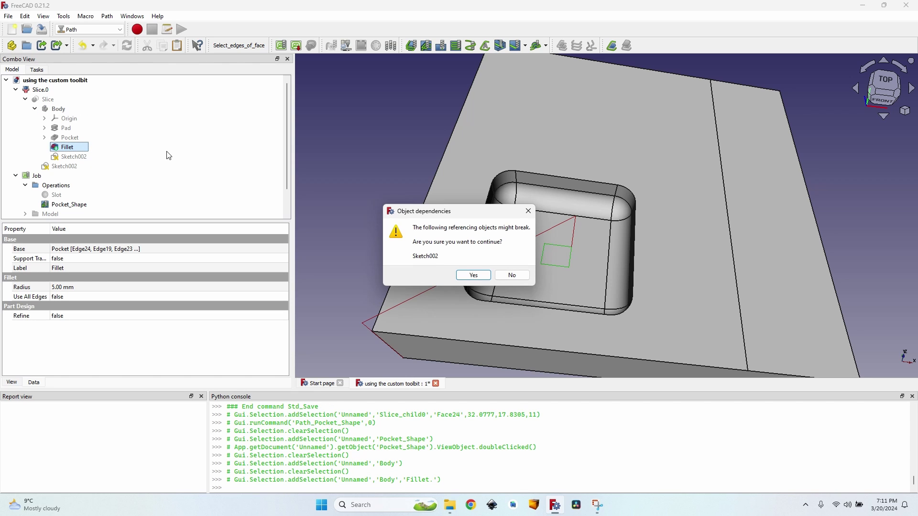
pyautogui.press('Return')
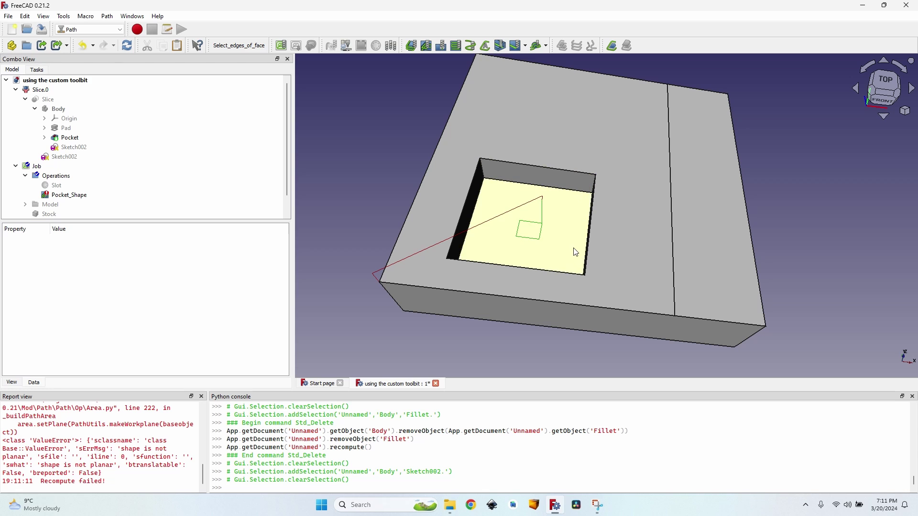
pyautogui.doubleClick(70, 195)
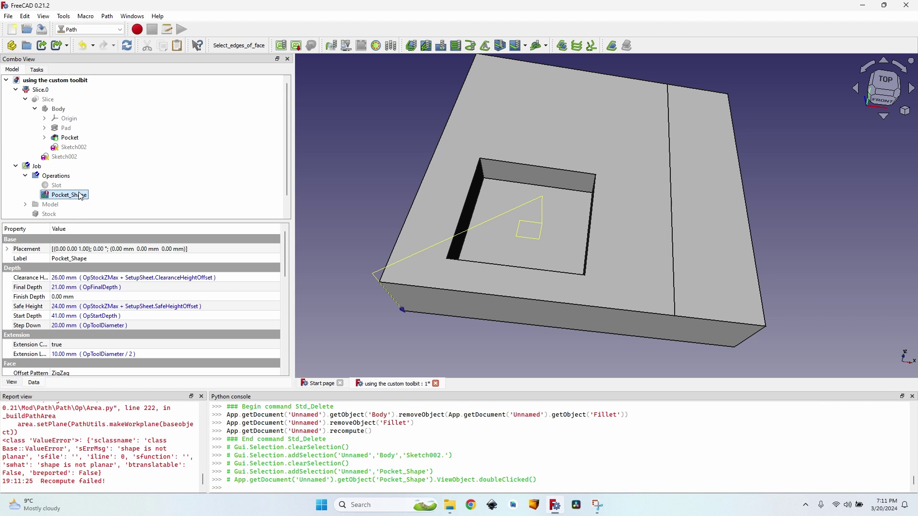
pyautogui.press('Delete')
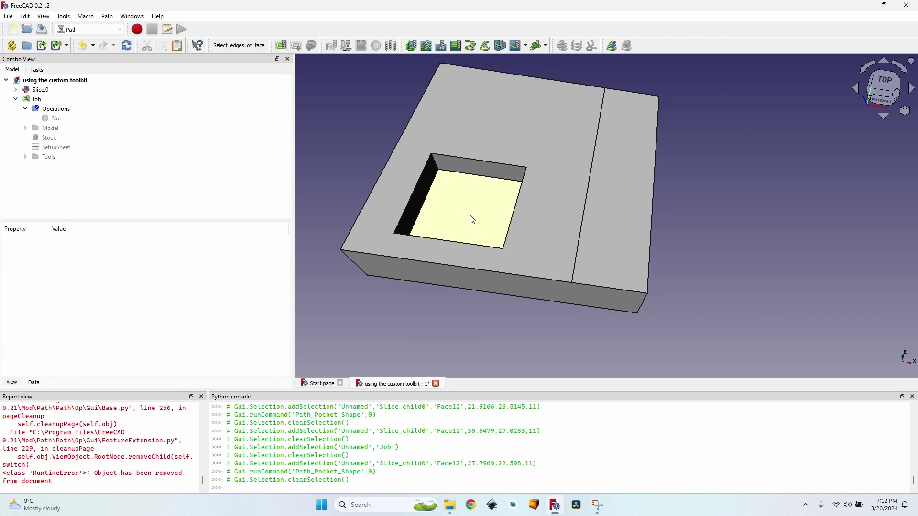
# Step: Create a Pocket Shape operation on the square-cornered pocket's floor face, using 20mm bowl bit001 and the Offset pattern
pyautogui.click(467, 217)
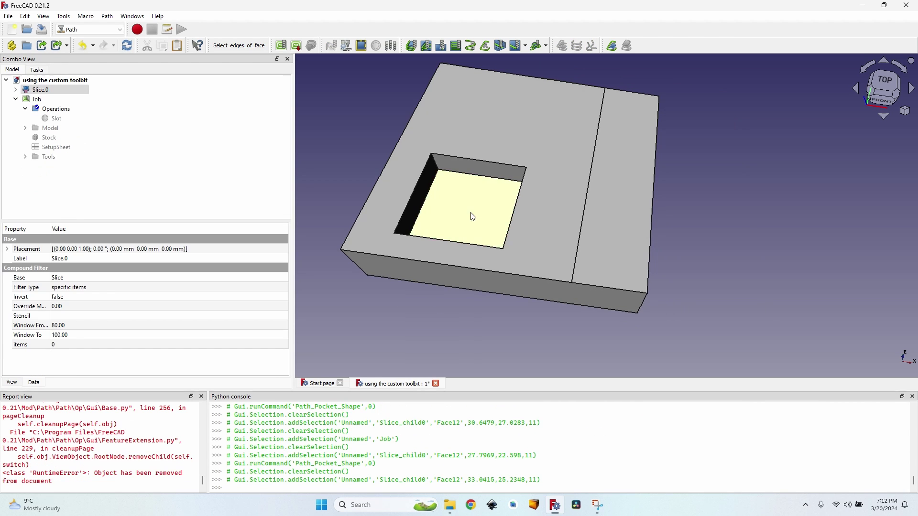
pyautogui.click(427, 46)
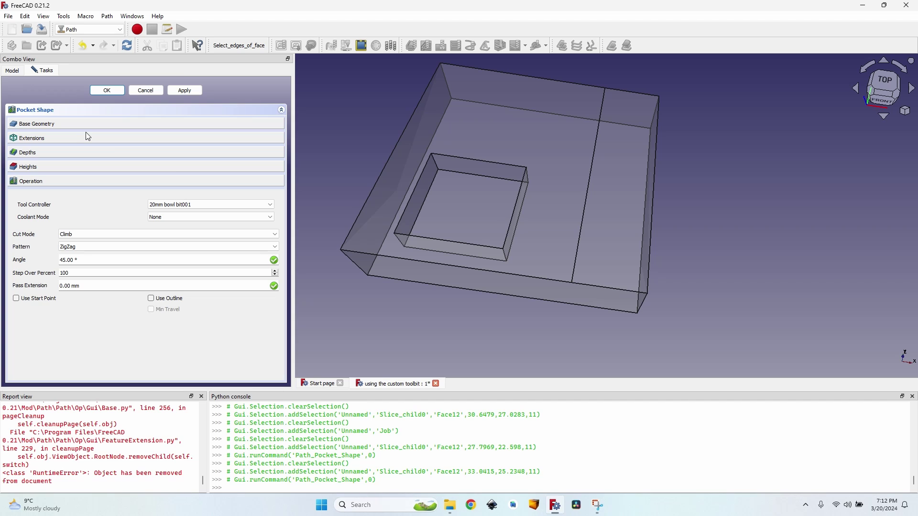
pyautogui.click(93, 246)
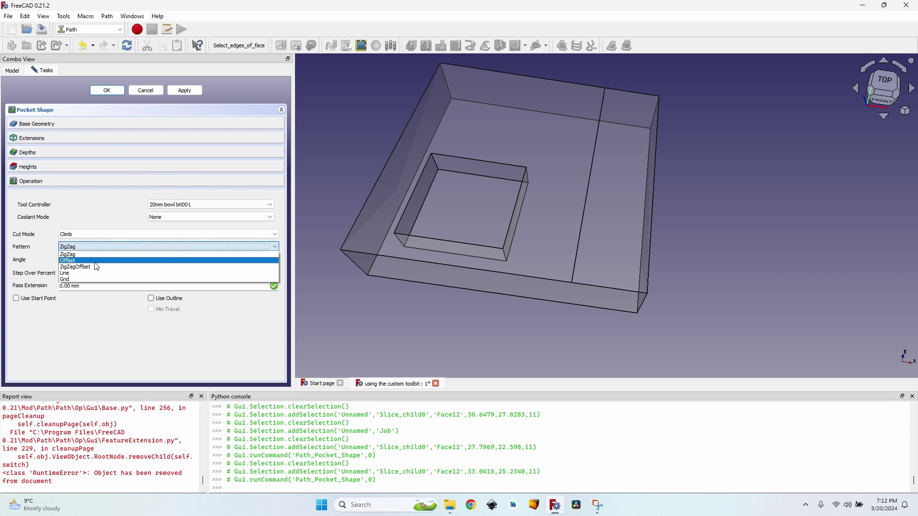
pyautogui.click(89, 258)
pyautogui.click(90, 275)
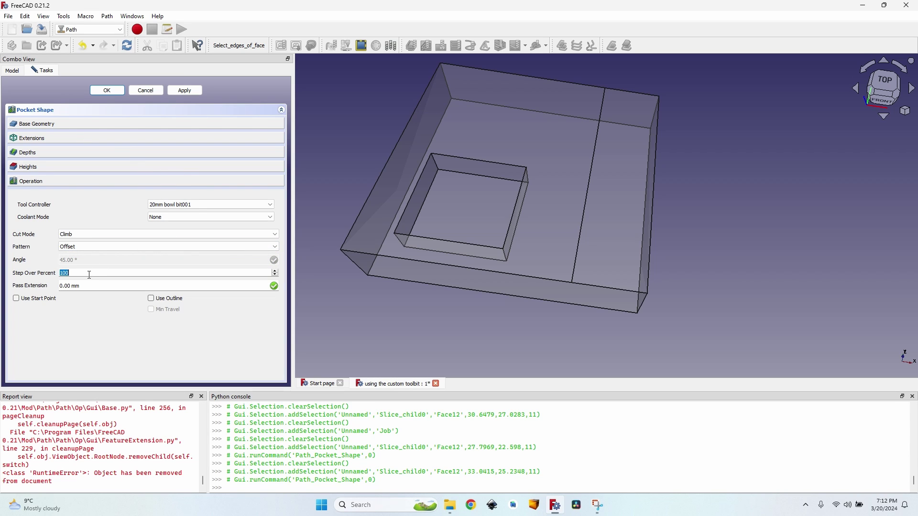
pyautogui.click(188, 91)
pyautogui.click(107, 91)
pyautogui.scroll(2, 344, 134)
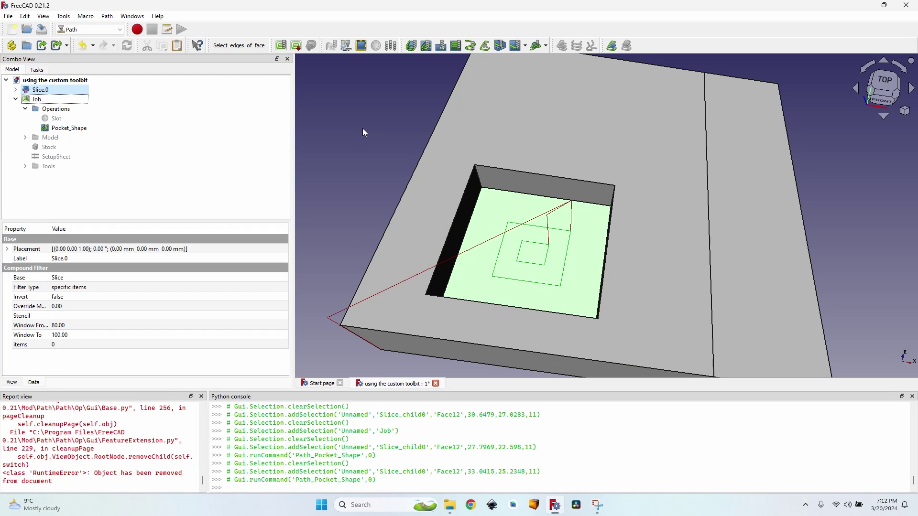
# Step: Simulate the job's new pocket operation to examine the rounded corners left by the bowl bit
pyautogui.moveTo(302, 134); pyautogui.dragTo(398, 129, button='middle')
pyautogui.scroll(-3, 363, 145)
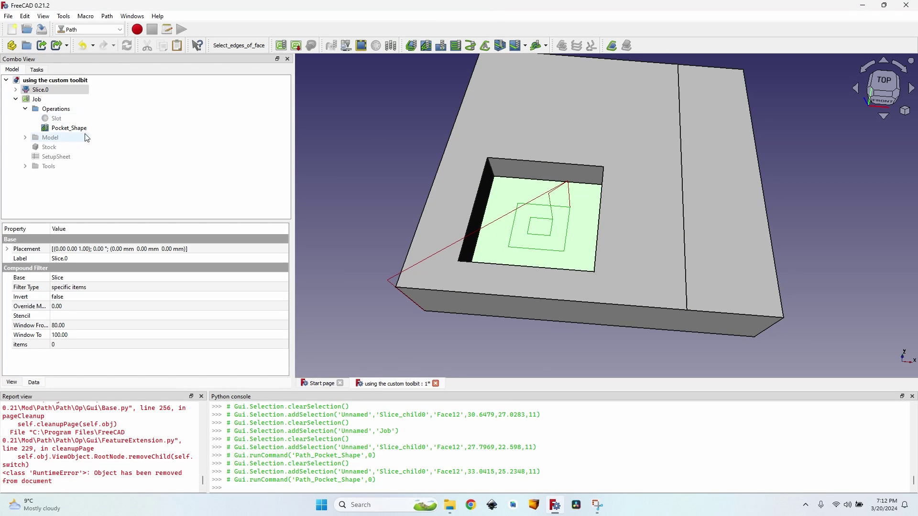
pyautogui.click(56, 100)
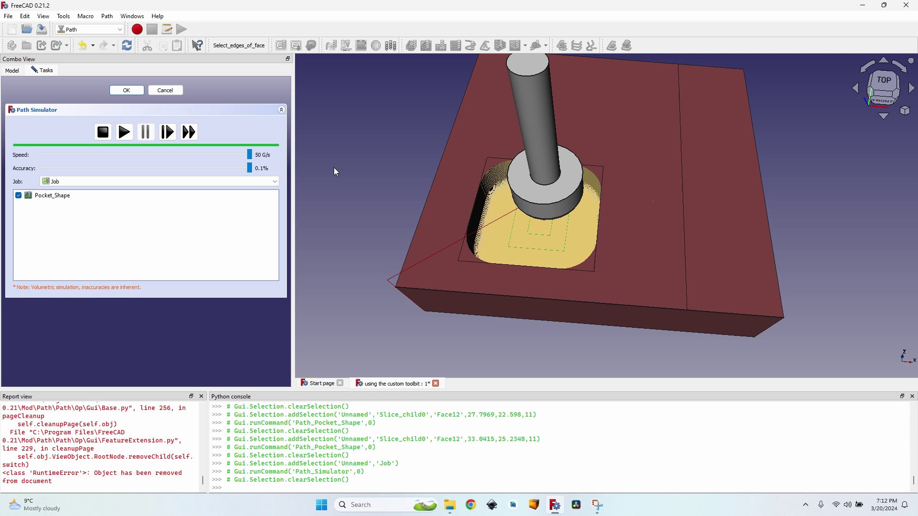
pyautogui.scroll(2, 380, 175)
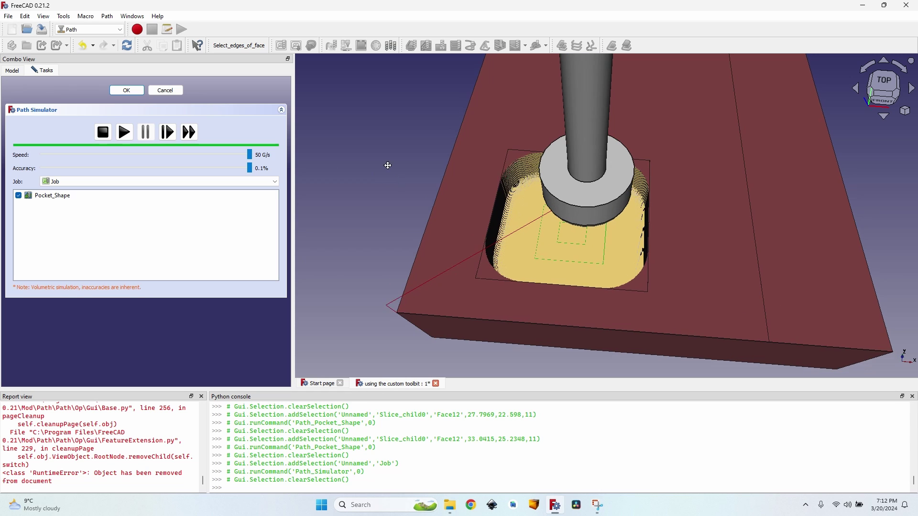
# Step: Inspect the simulated pocket's rounded corners up close and close the Path Simulator, keeping the cut material
pyautogui.scroll(5, 388, 166)
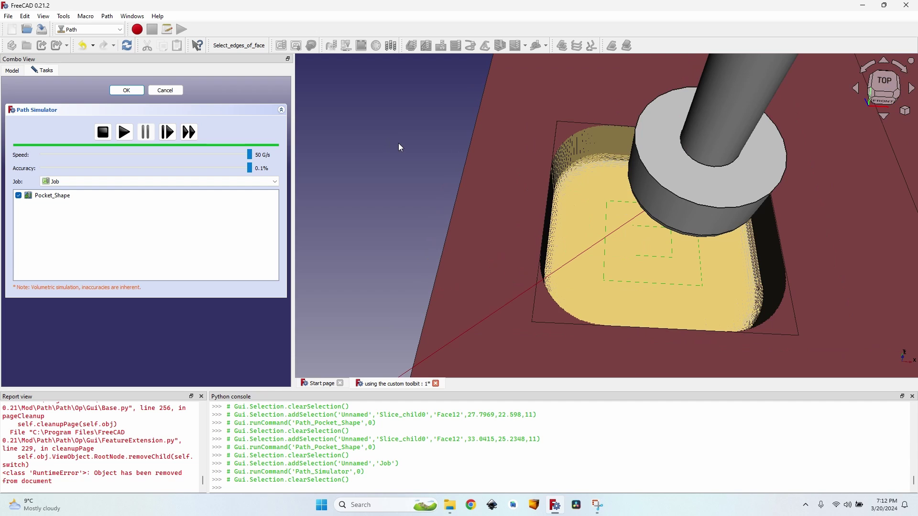
pyautogui.scroll(-3, 410, 158)
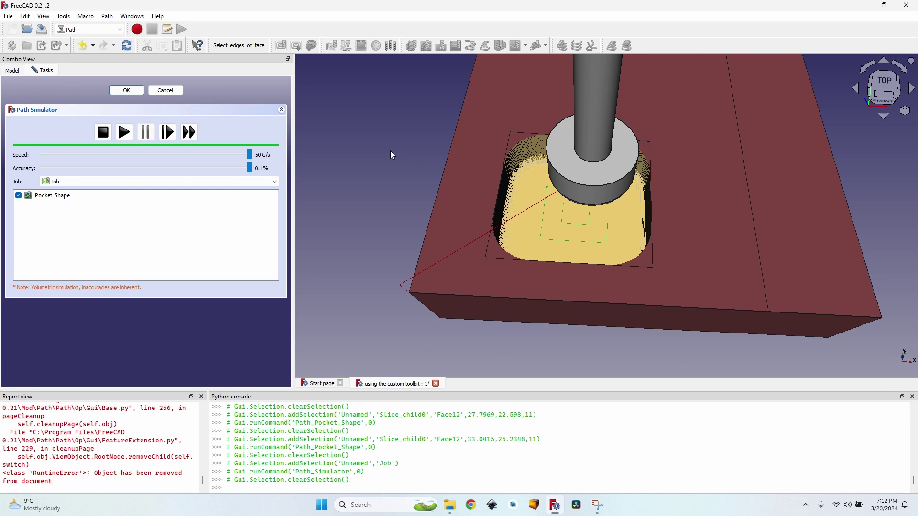
pyautogui.click(166, 91)
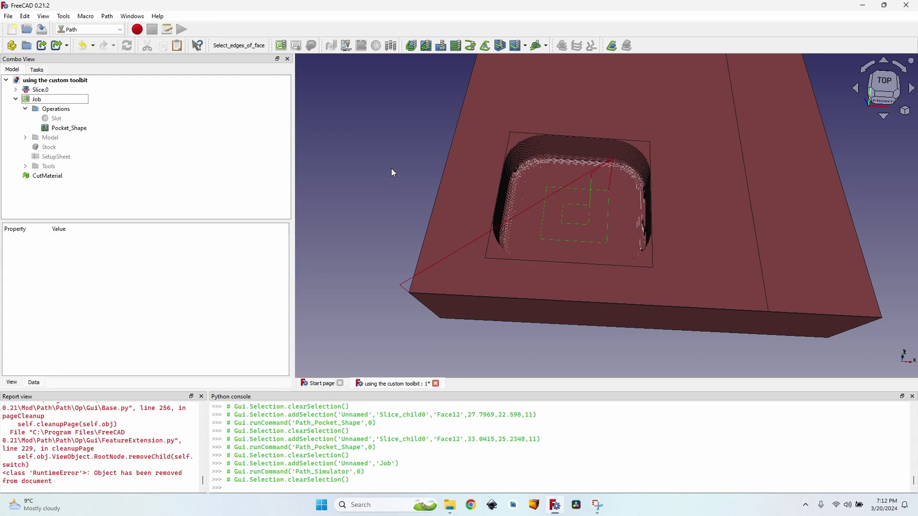
# Step: Hide the Slice.0 block to inspect the cut pocket on its own, and select the CutMaterial mesh
pyautogui.scroll(2, 406, 165)
pyautogui.click(41, 90)
pyautogui.press('space')
pyautogui.scroll(3, 420, 187)
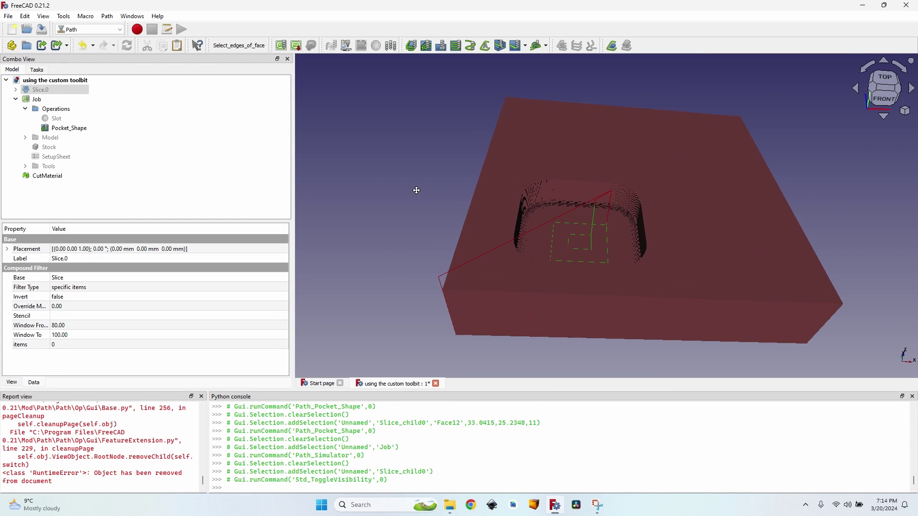
pyautogui.moveTo(417, 191); pyautogui.dragTo(409, 199, button='middle')
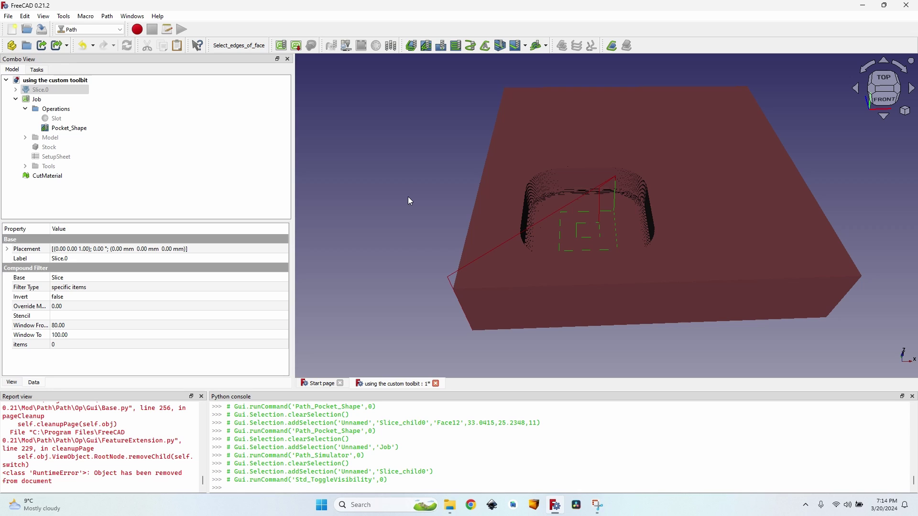
pyautogui.scroll(-2, 410, 202)
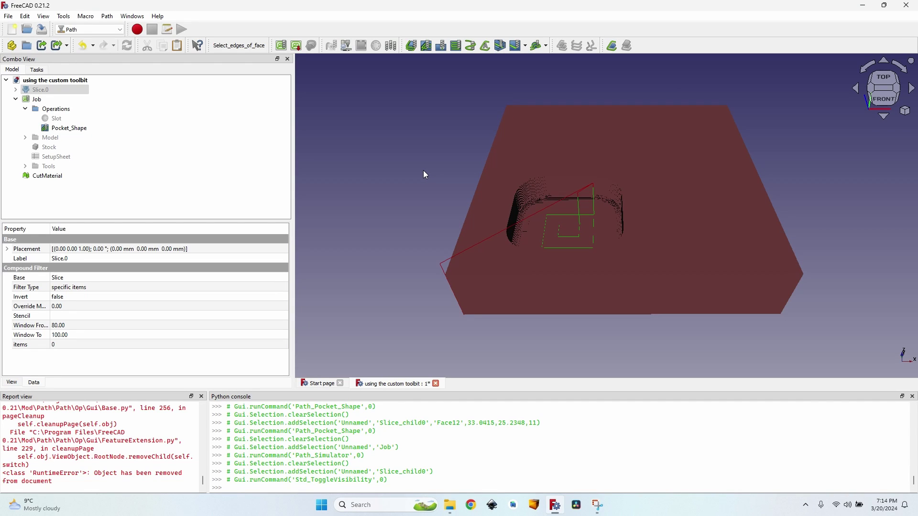
pyautogui.click(56, 177)
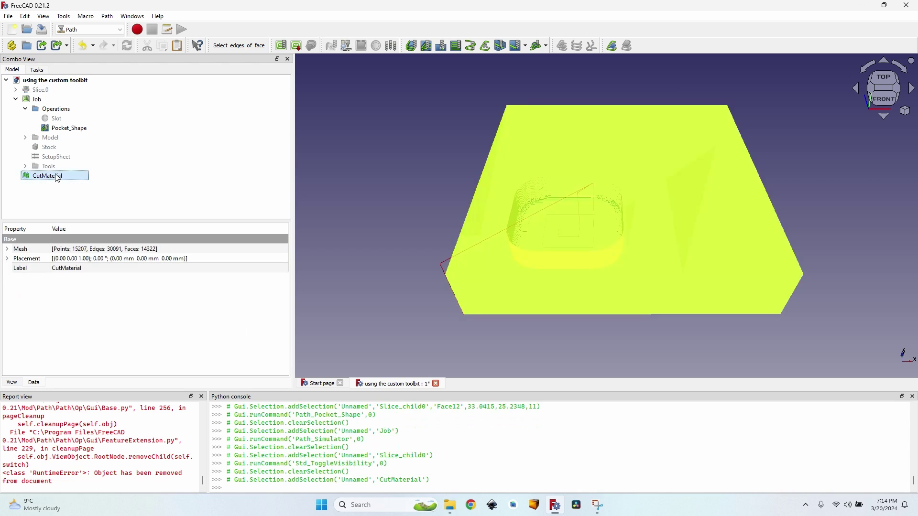